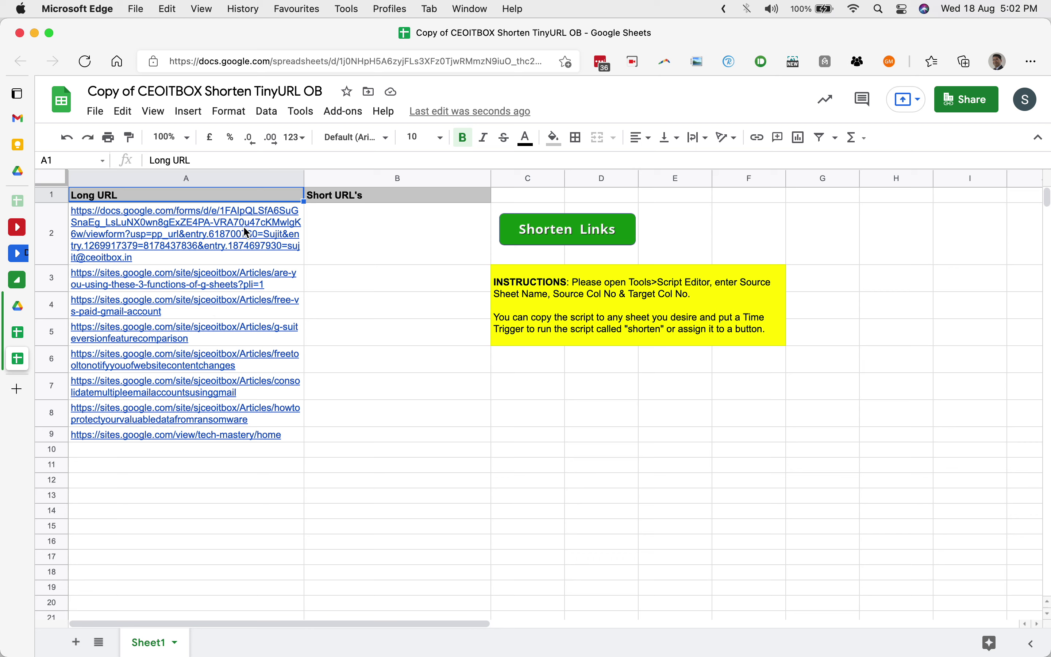
Look over the URL list, undoing an accidental move of the A5 URL.
left_click(214, 455)
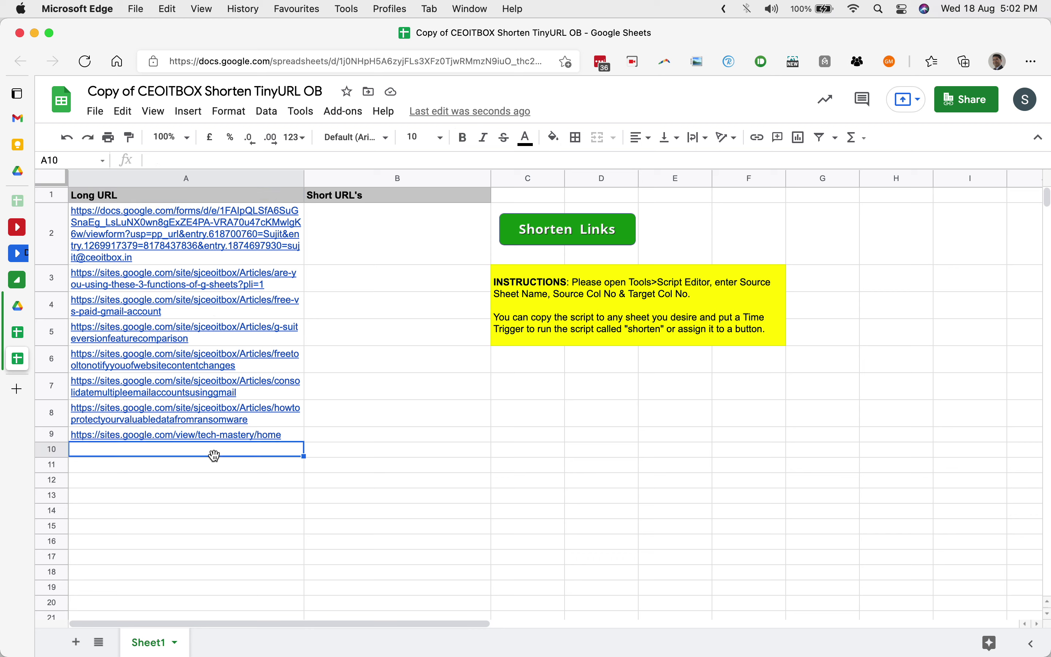
left_click(226, 394)
left_click(230, 344)
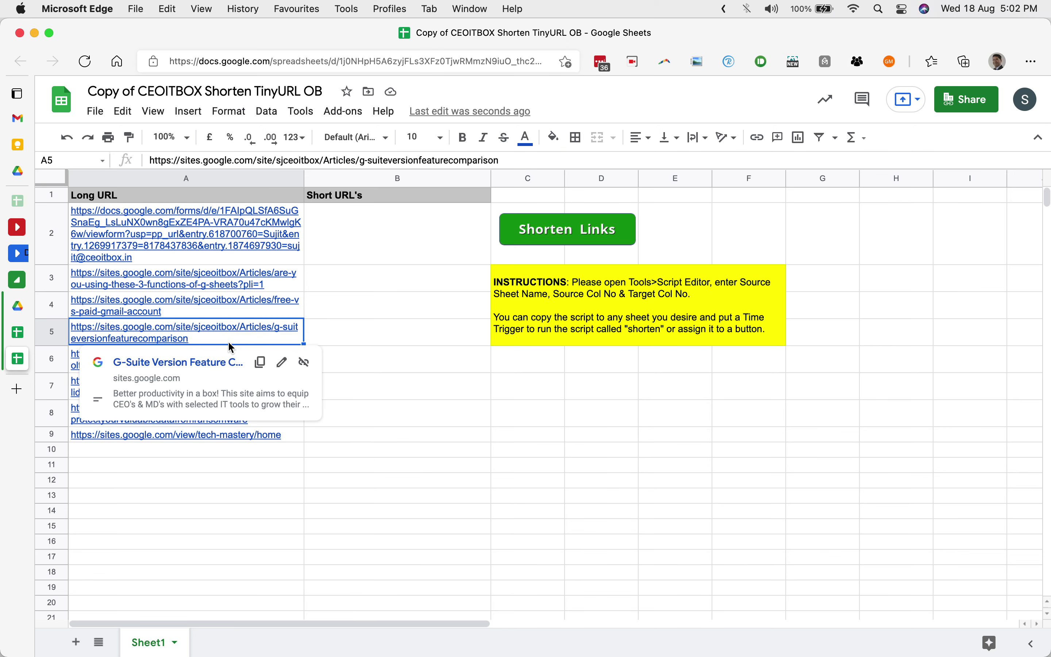
left_click_drag(229, 341, 231, 311)
key("super+z")
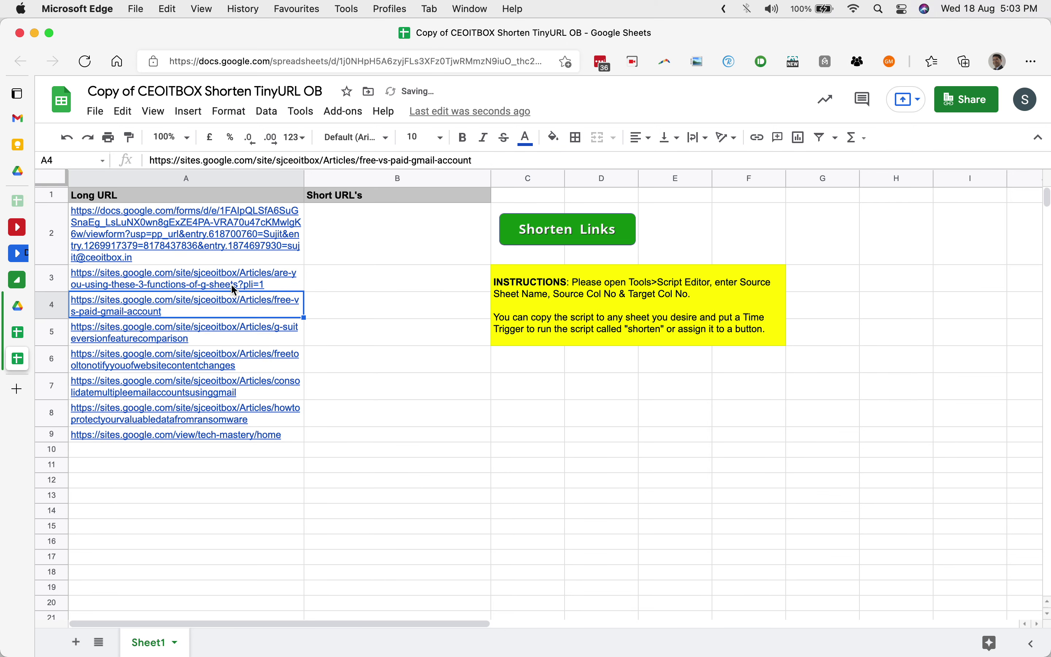
From cell B2, run Shorten Links and continue authorization with your Google account.
left_click(366, 239)
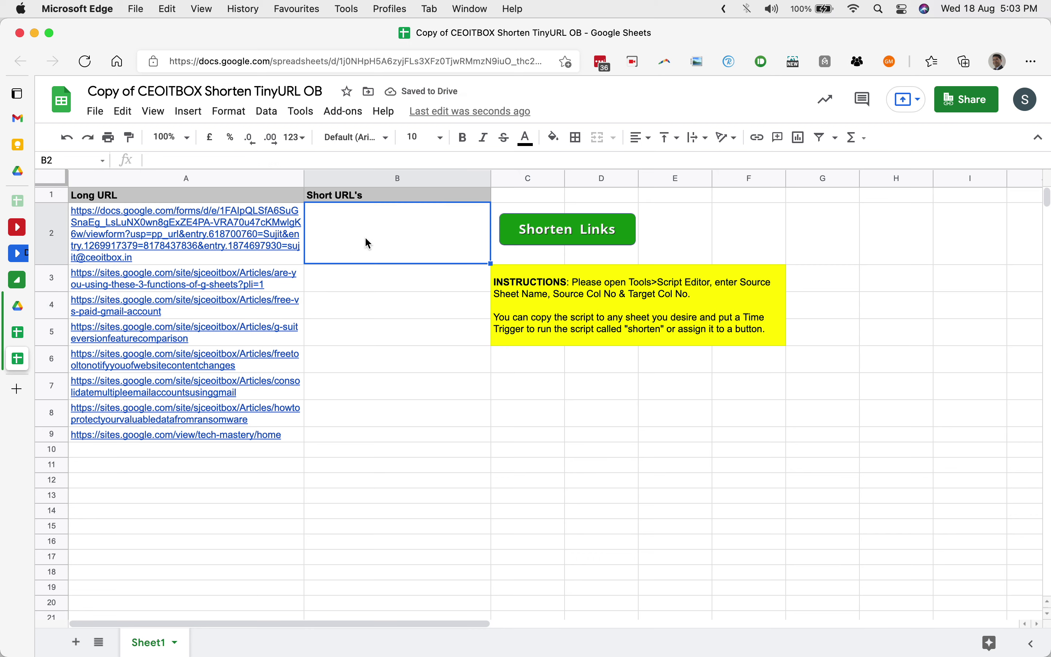
left_click(539, 237)
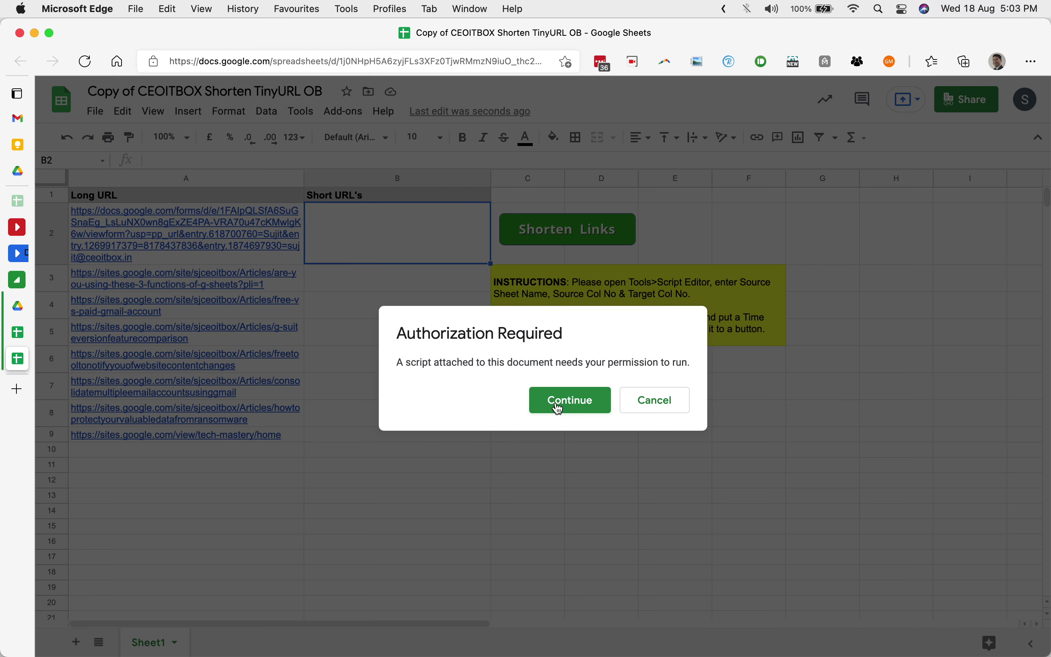
left_click(557, 413)
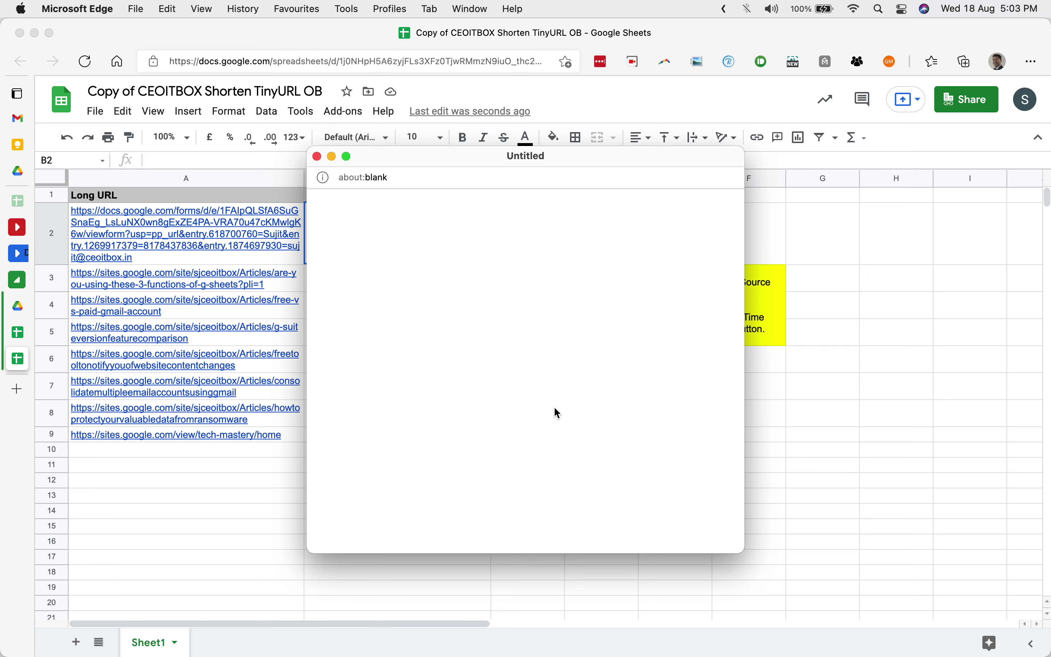
left_click(545, 346)
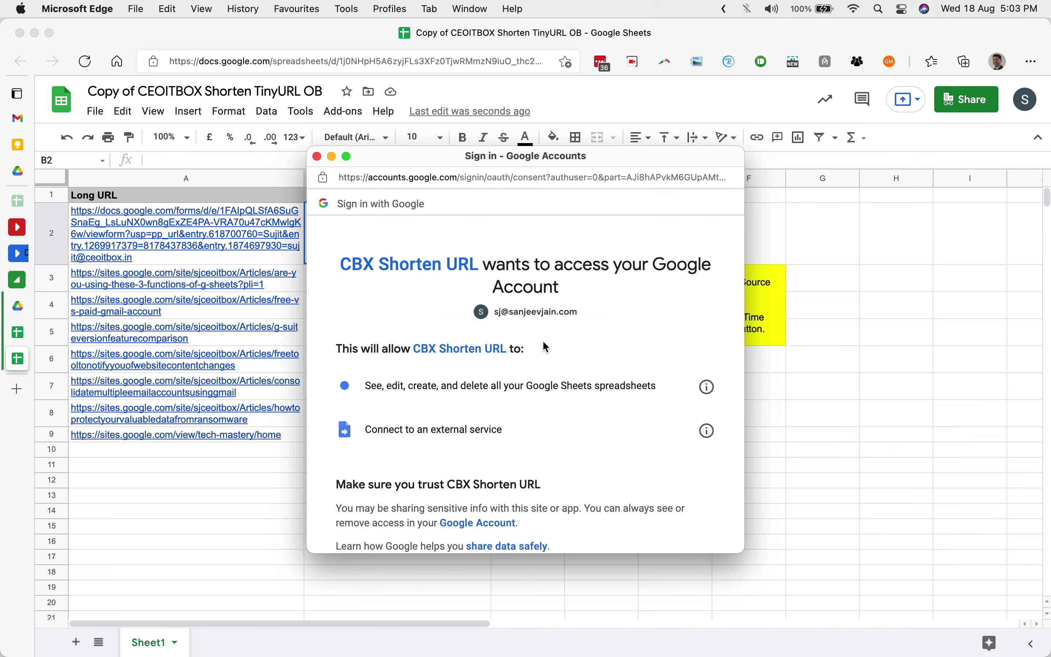
Review the consent page and allow CBX Shorten URL the requested permissions.
scroll(546, 348, "down", 5)
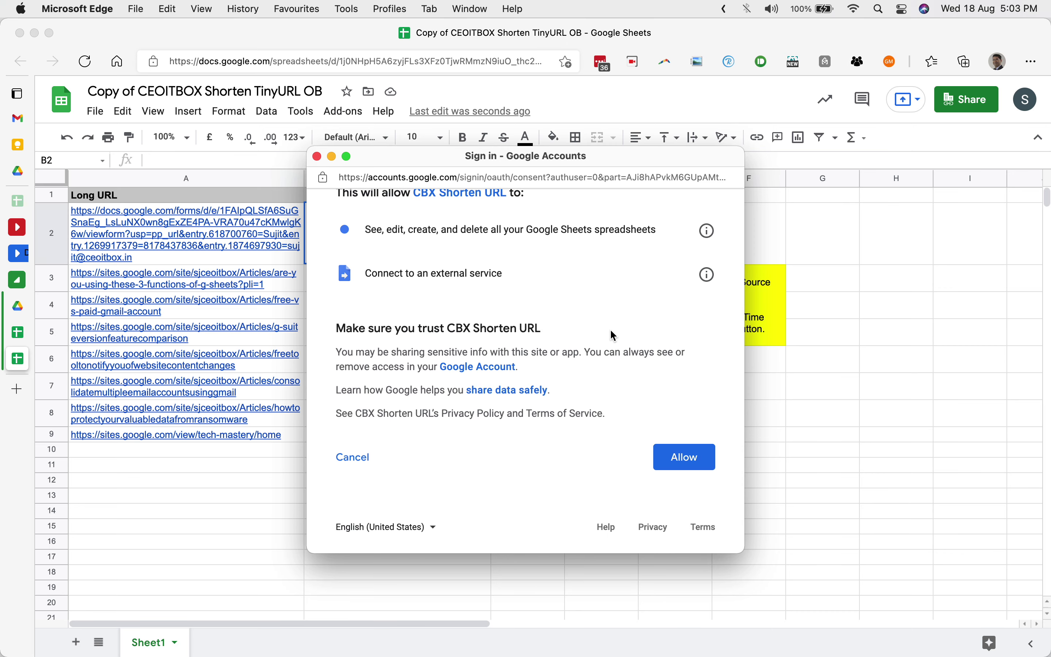
scroll(611, 331, "up", 2)
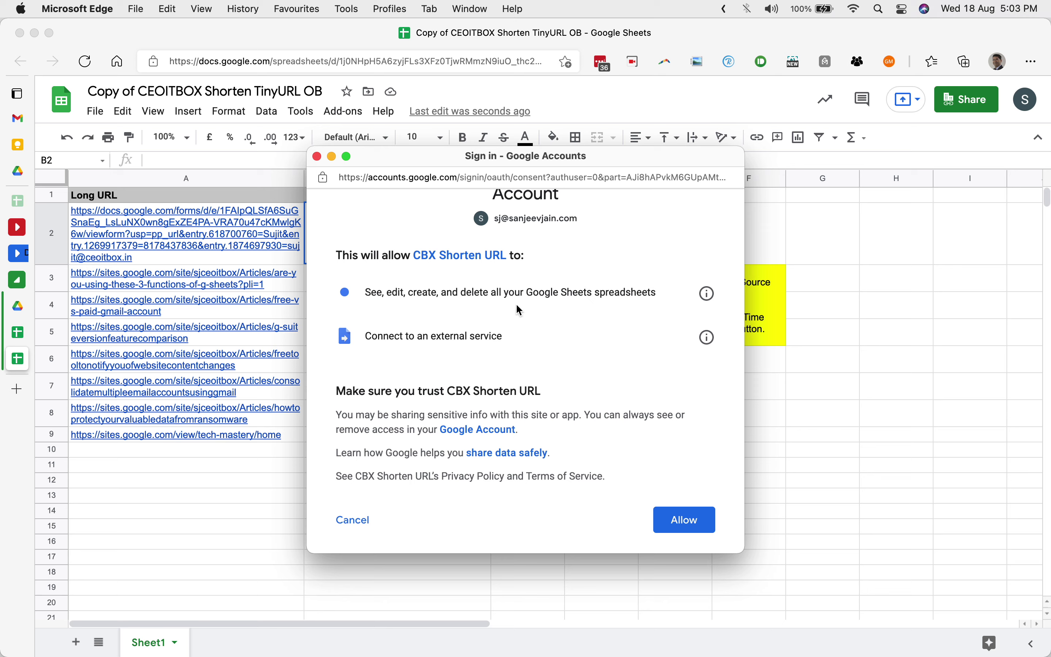
scroll(516, 305, "down", 2)
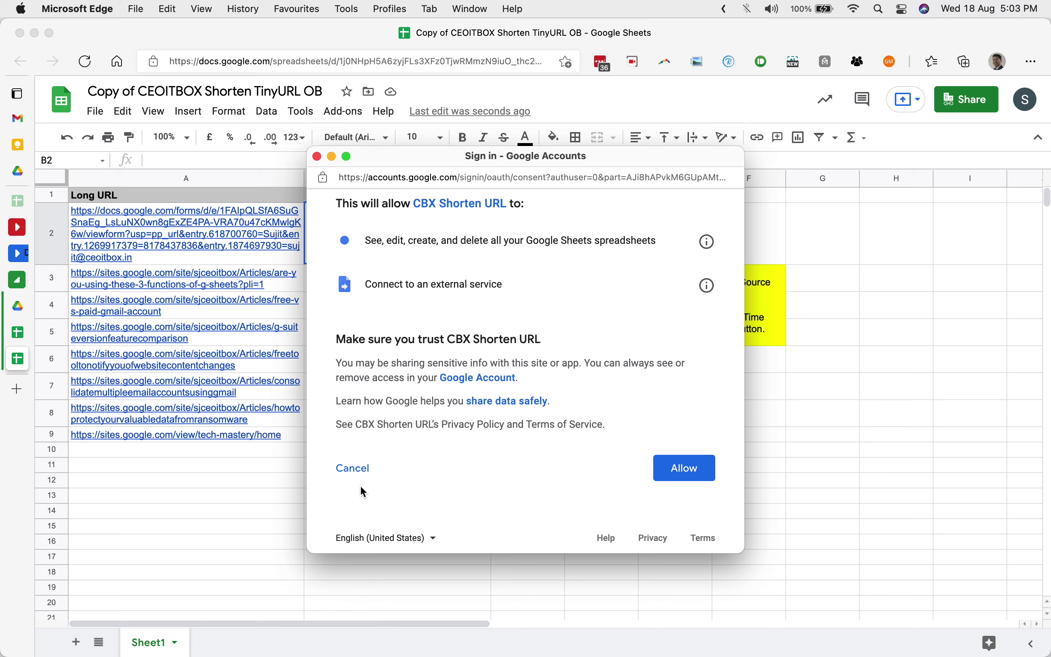
scroll(402, 468, "down", 1)
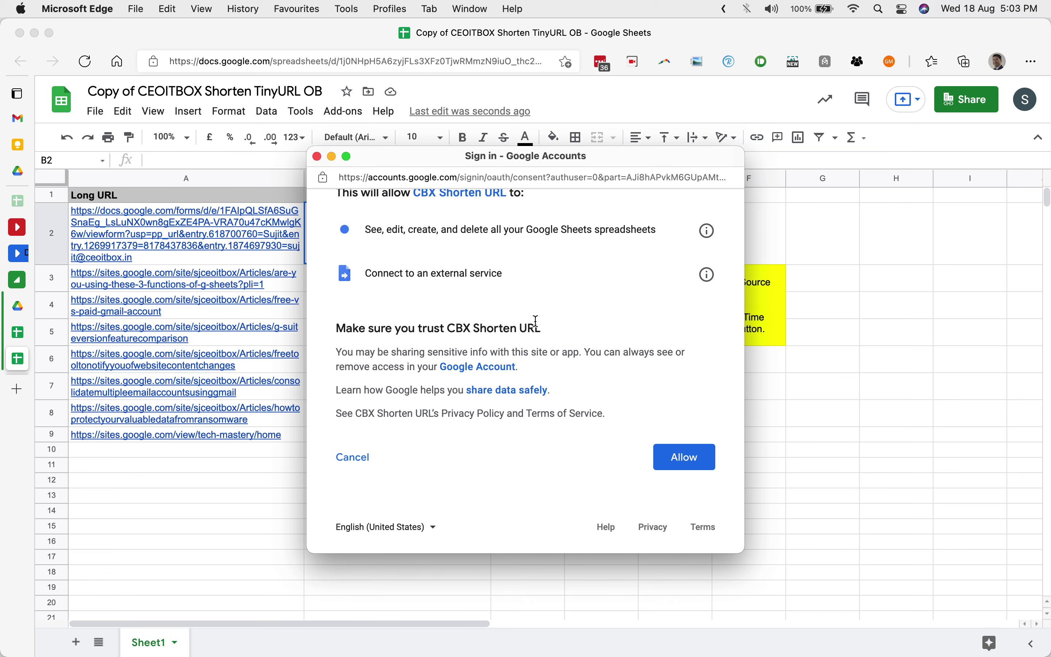
scroll(536, 320, "up", 4)
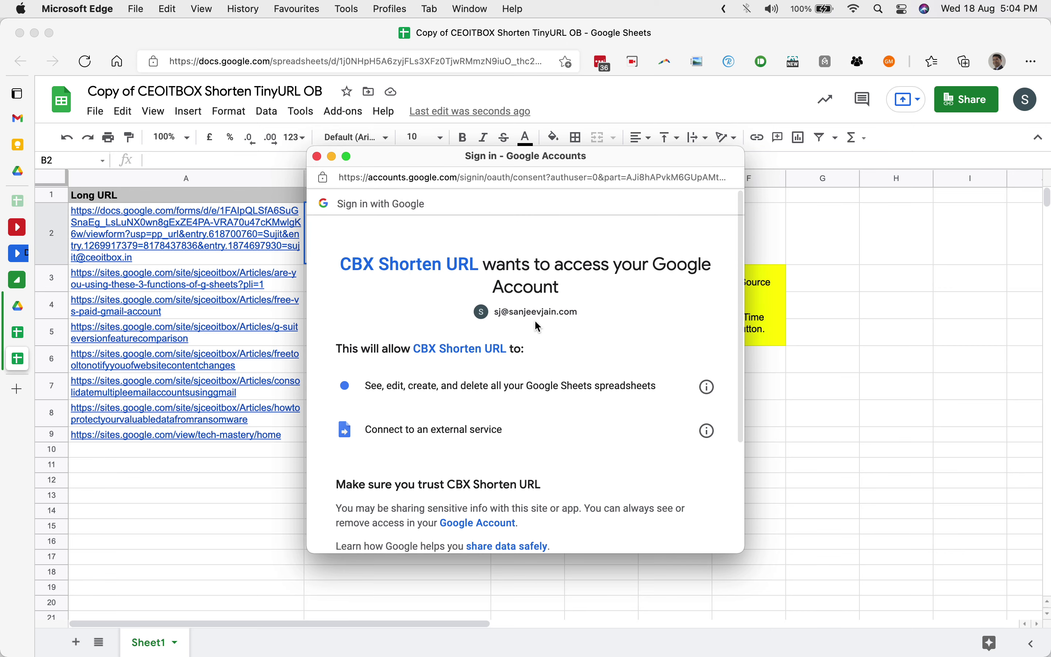
scroll(536, 320, "down", 4)
scroll(535, 321, "up", 1)
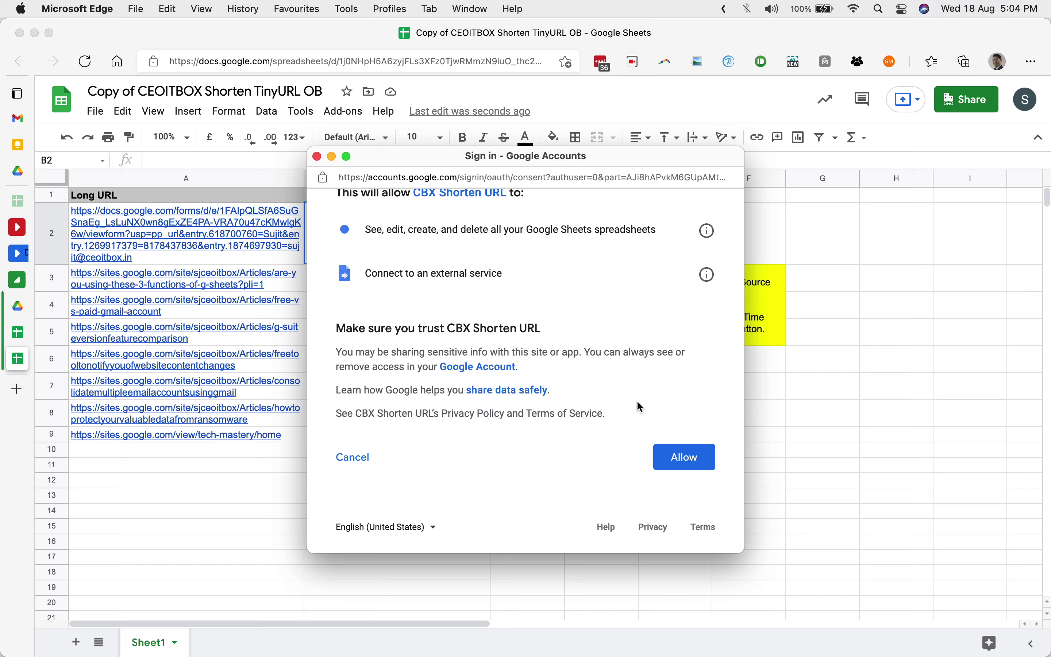
left_click(680, 463)
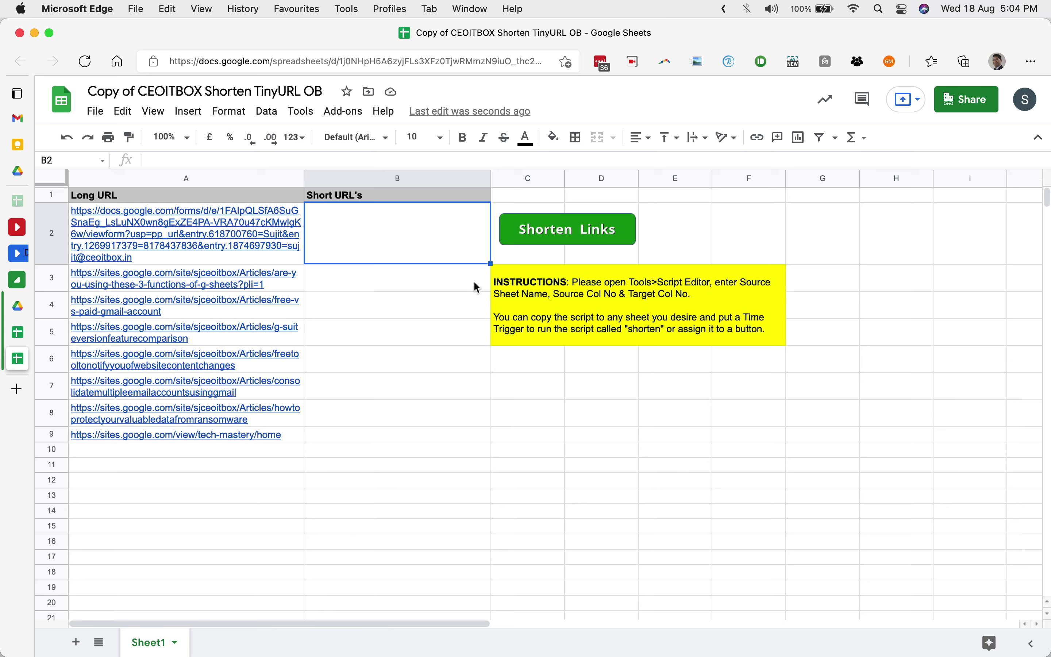
Run Shorten Links again to fill B2:B9 with TinyURL short links.
left_click(567, 238)
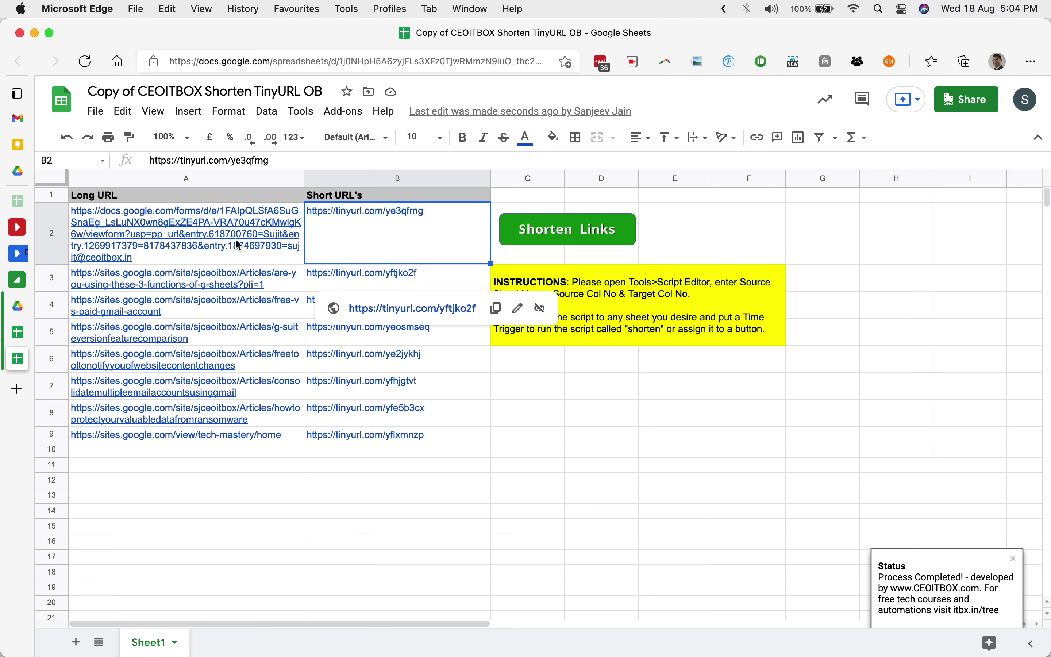
mouse_move(238, 245)
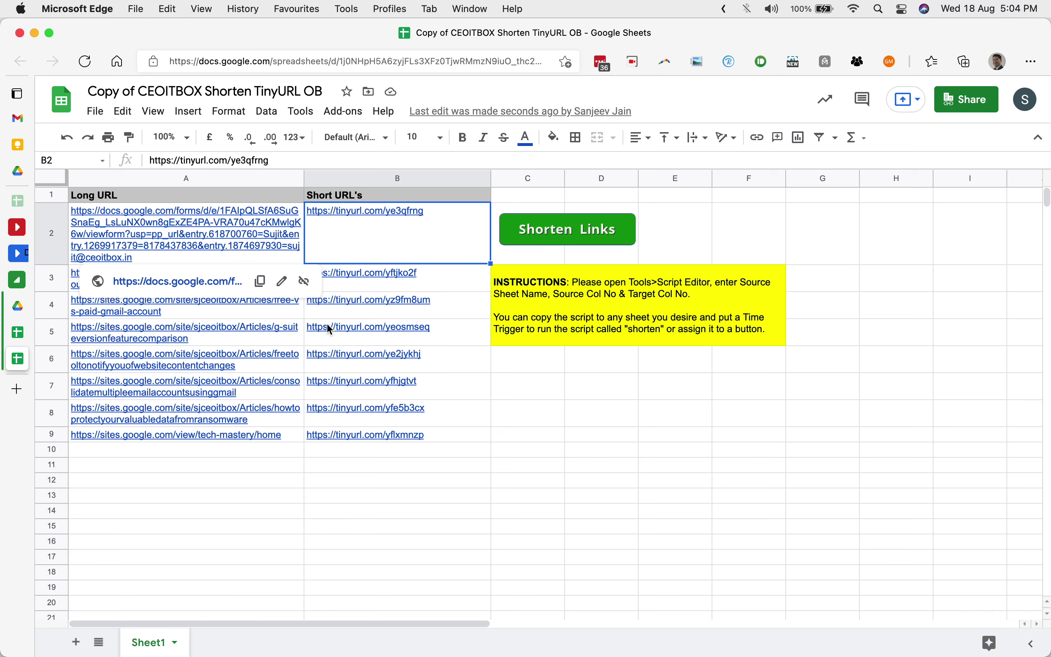
mouse_move(332, 365)
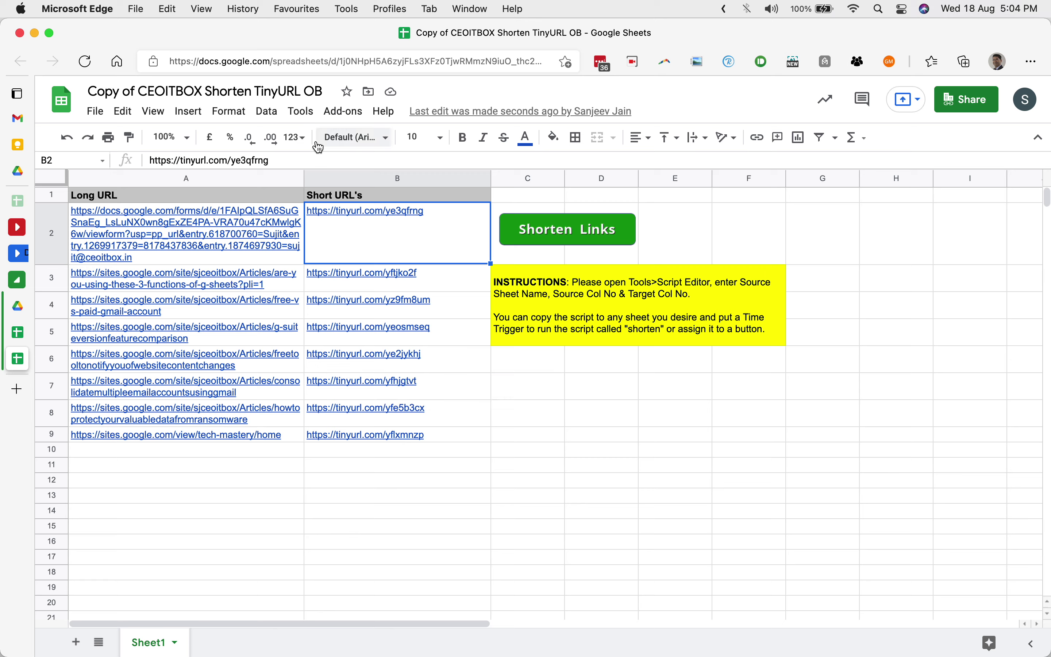
Open the bound Code.gs of CBX Shorten URL through Tools > Script editor.
left_click(309, 115)
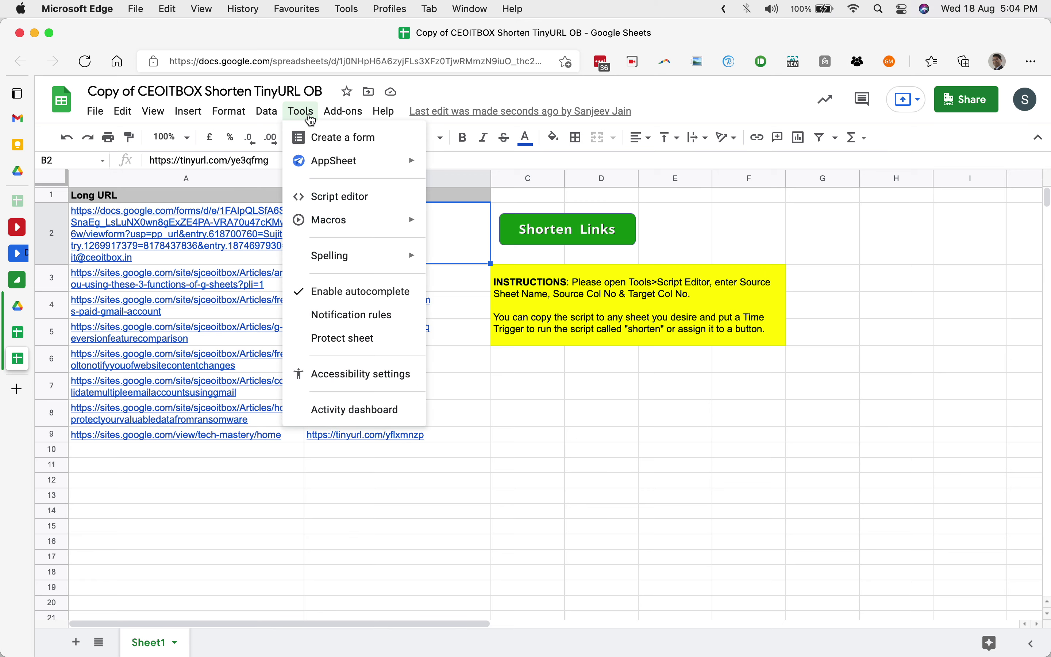
left_click(319, 197)
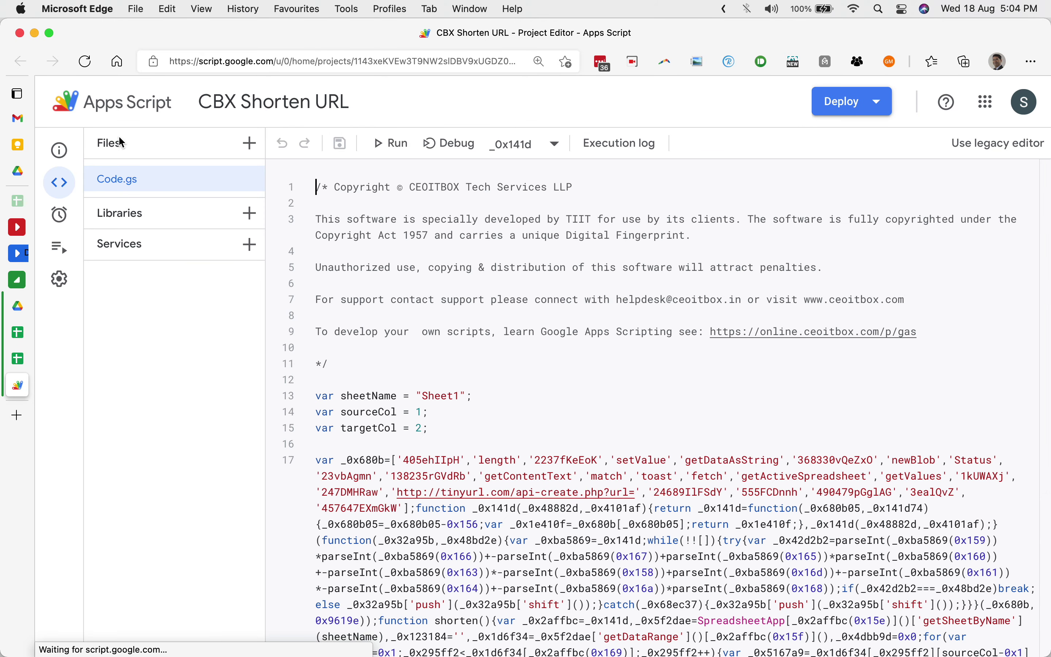
Create a blank spreadsheet and paste the Long URL list into C1:C9, widening column C.
key("super+t")
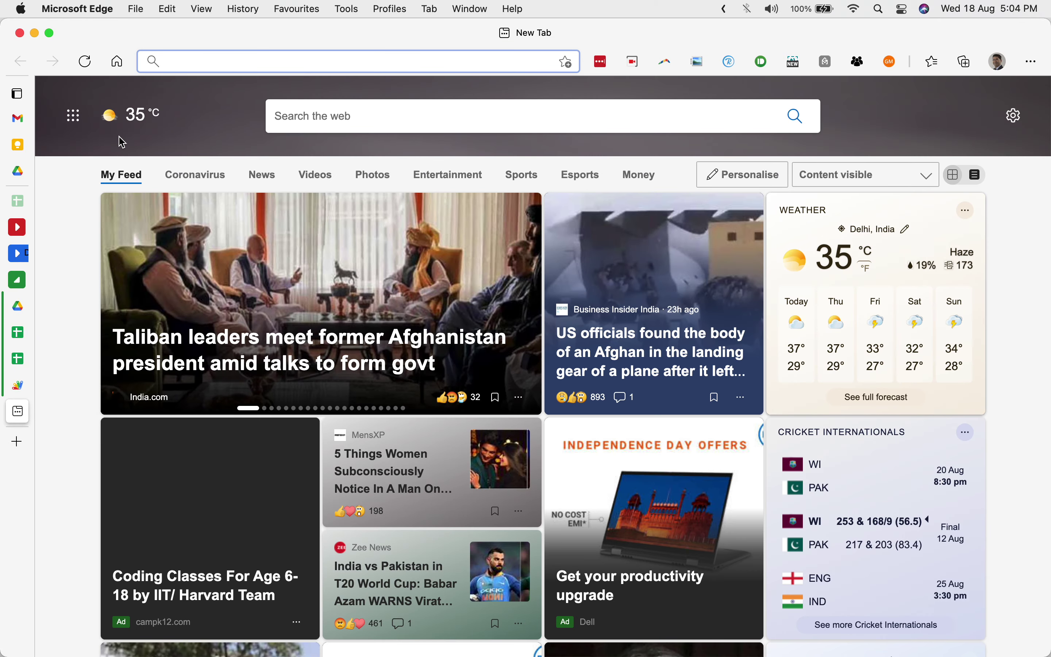
key("Return")
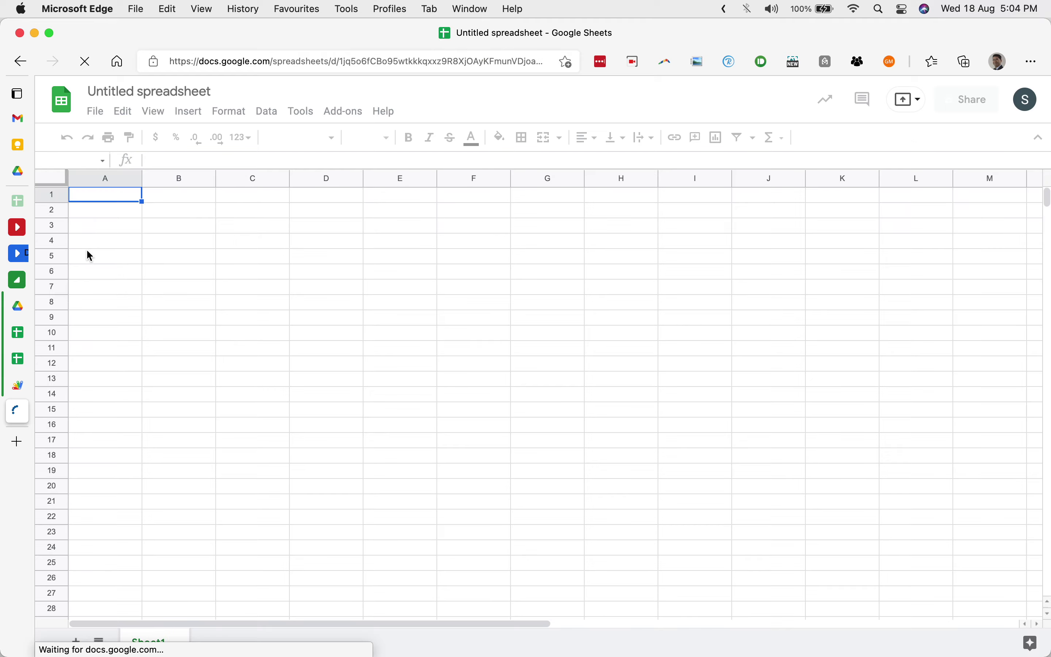
mouse_move(18, 361)
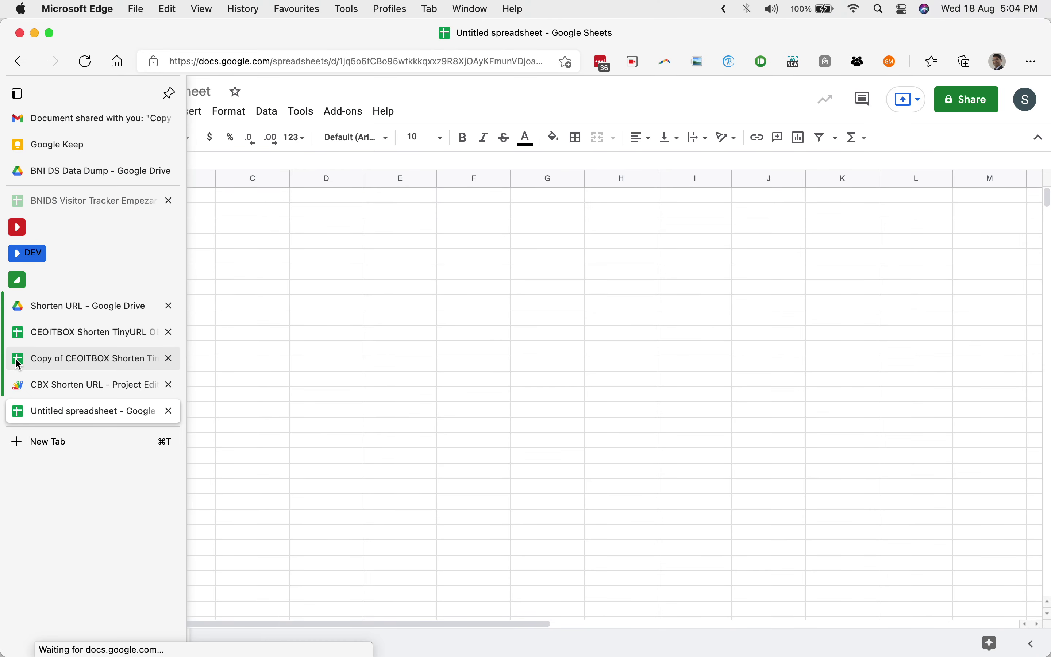
left_click(19, 361)
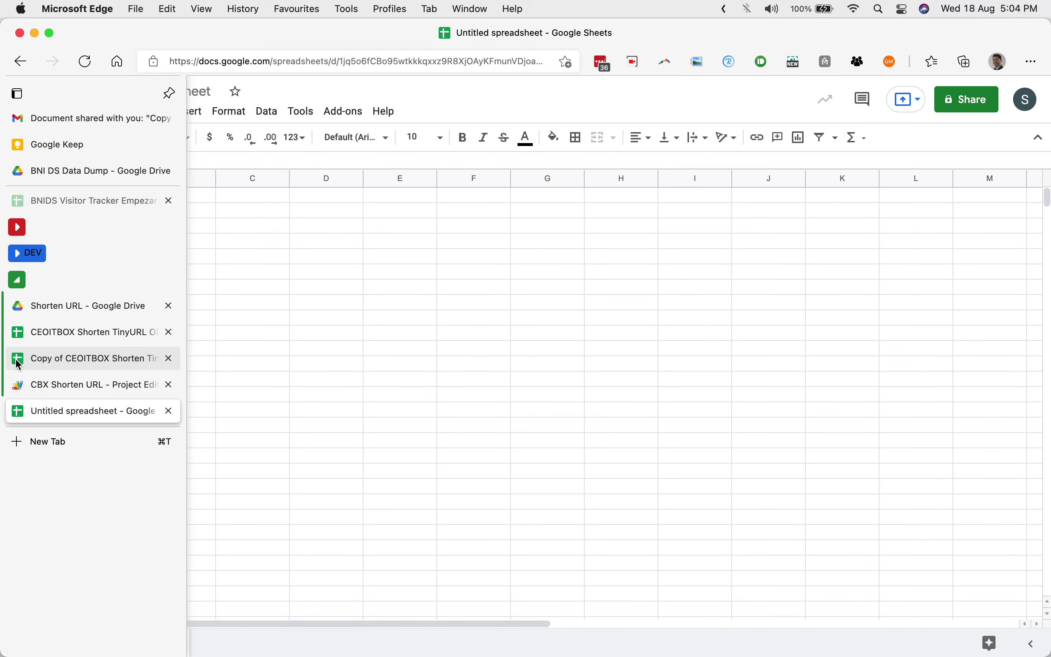
left_click_drag(231, 195, 211, 436)
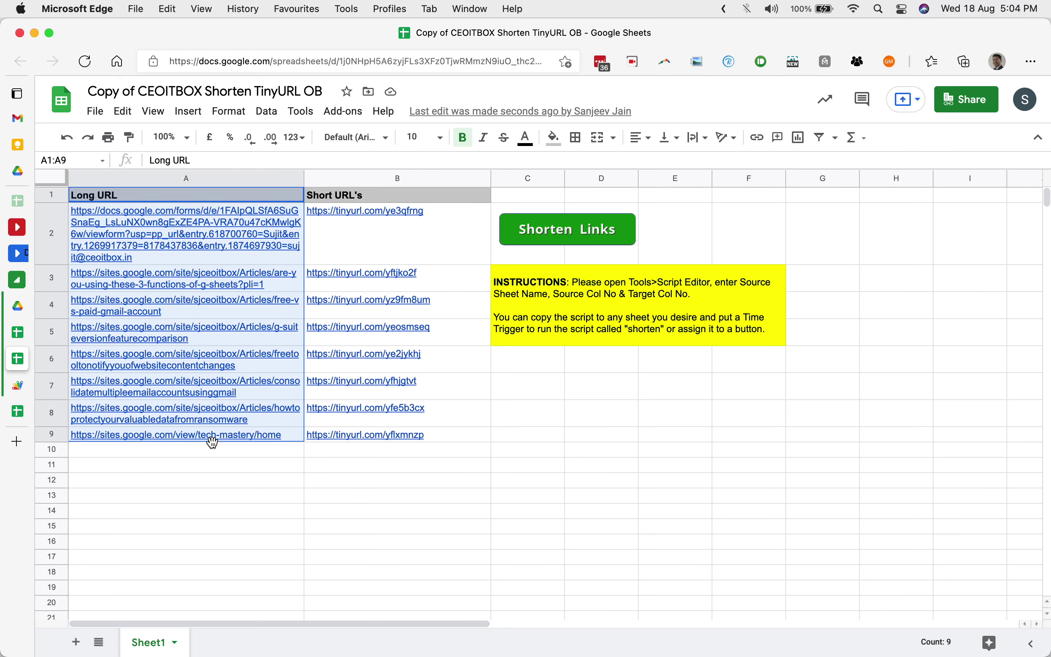
left_click(18, 411)
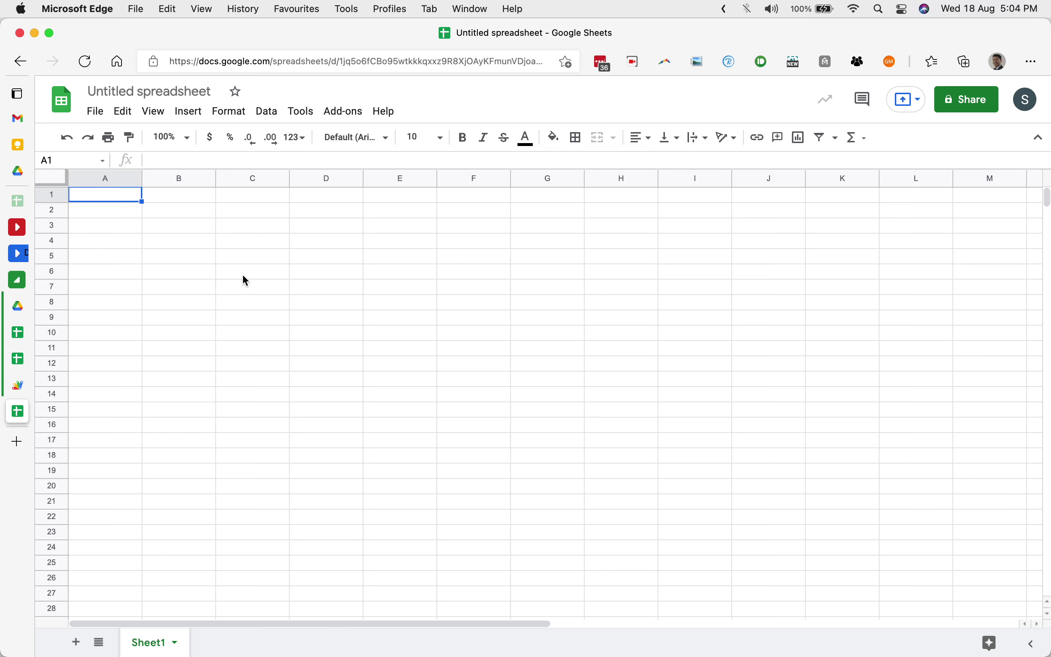
key("Right")
key("Right")
key("super+v")
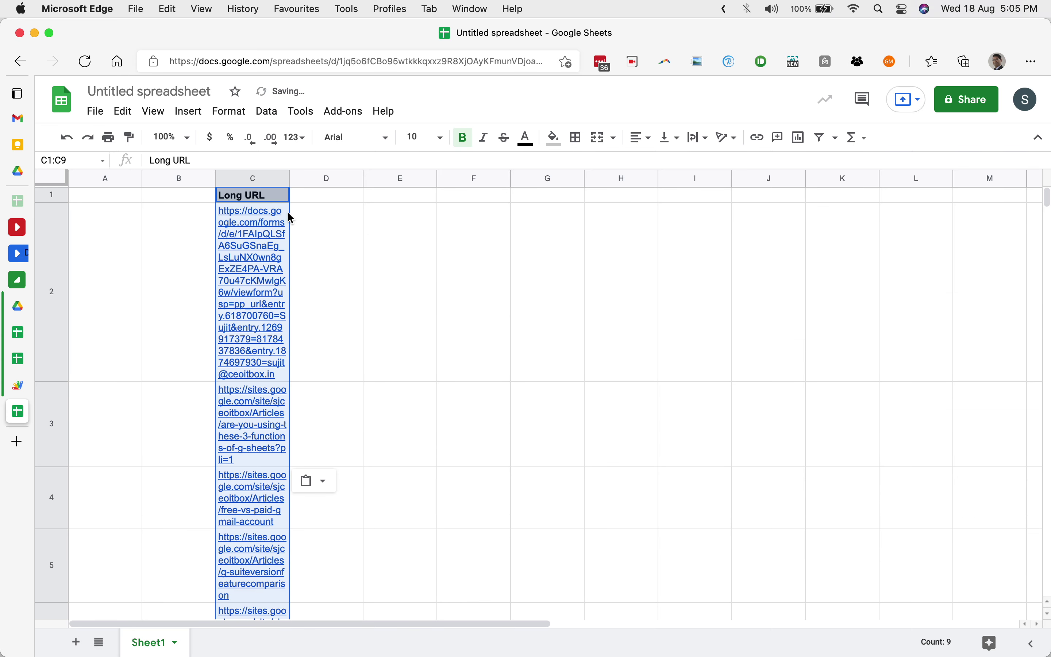
left_click_drag(290, 179, 443, 184)
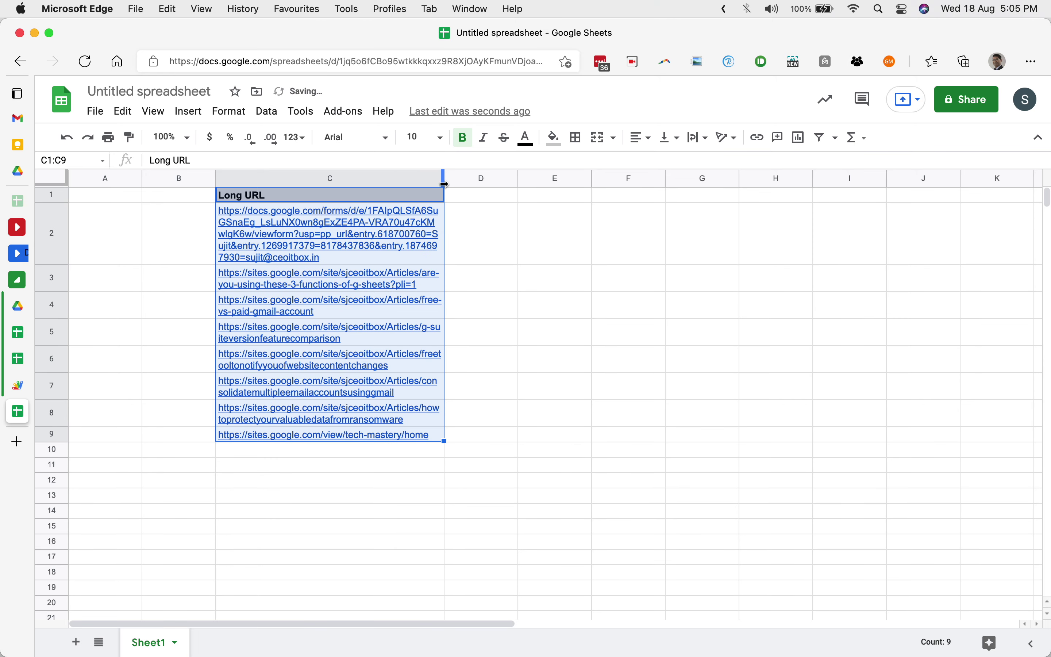
left_click(212, 496)
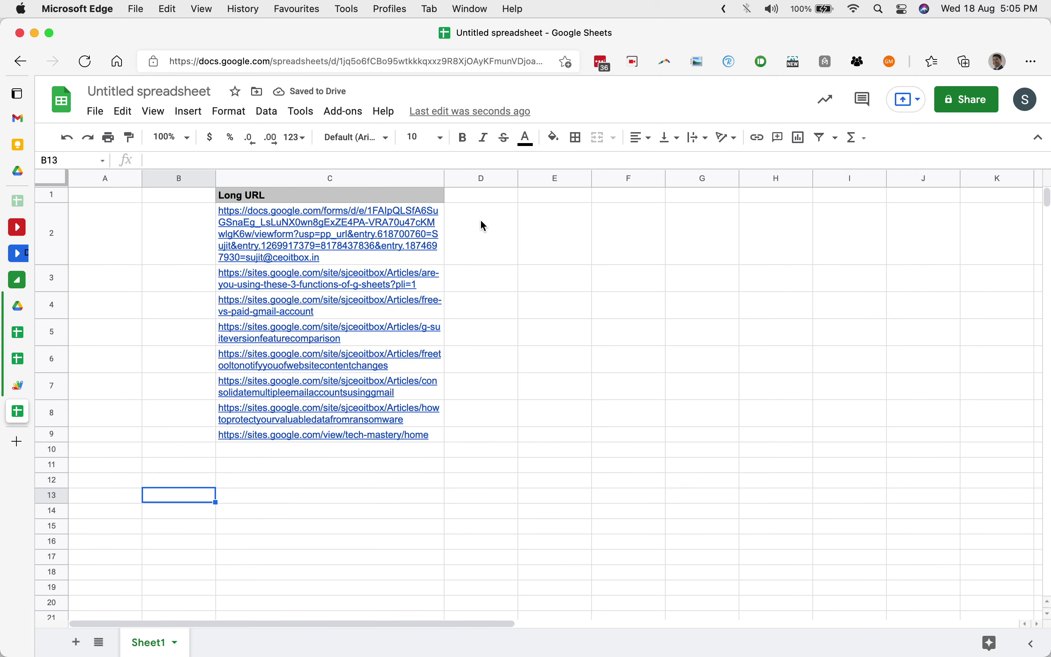
Add the header 'Short URL's' in D1 and name the spreadsheet Test URL.
left_click(487, 199)
type("Sh")
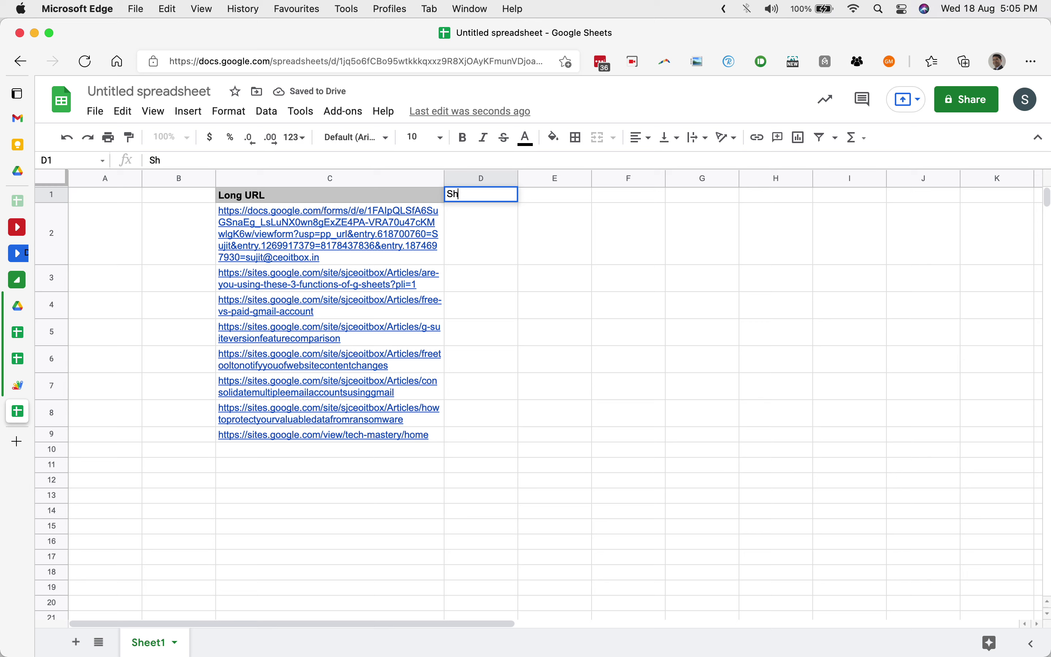
type("ort URL's")
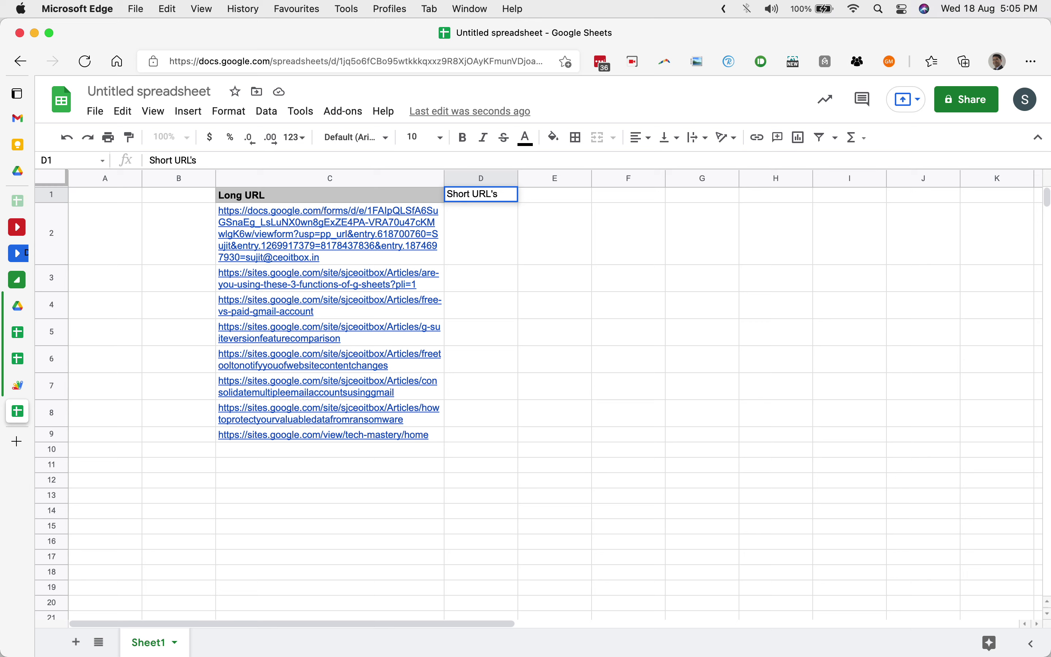
key("Return")
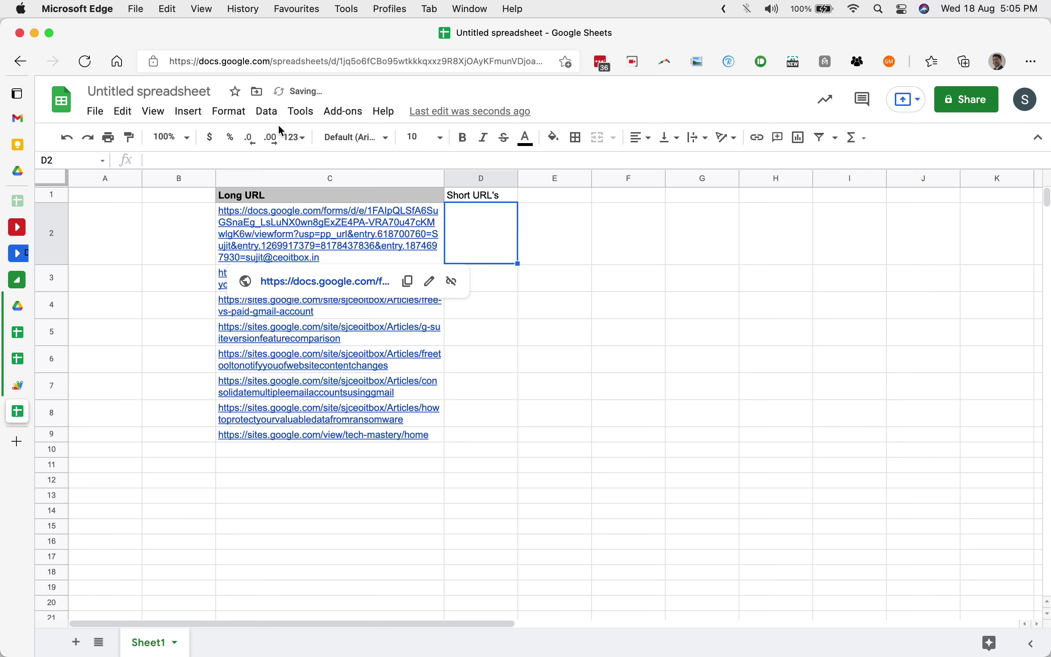
left_click(208, 92)
type("T")
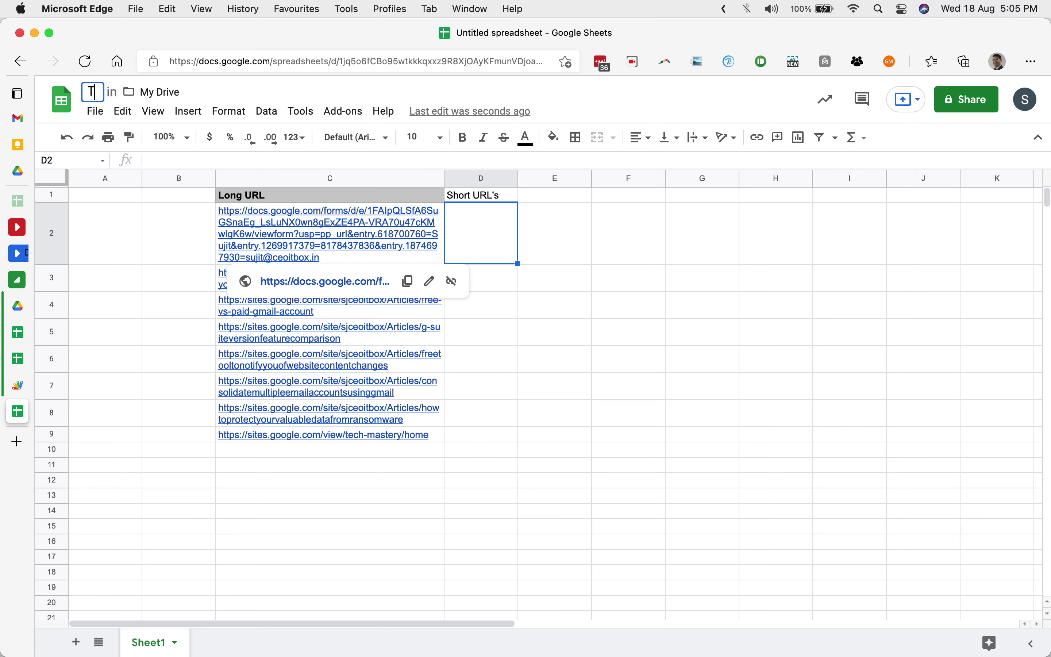
type("est URL")
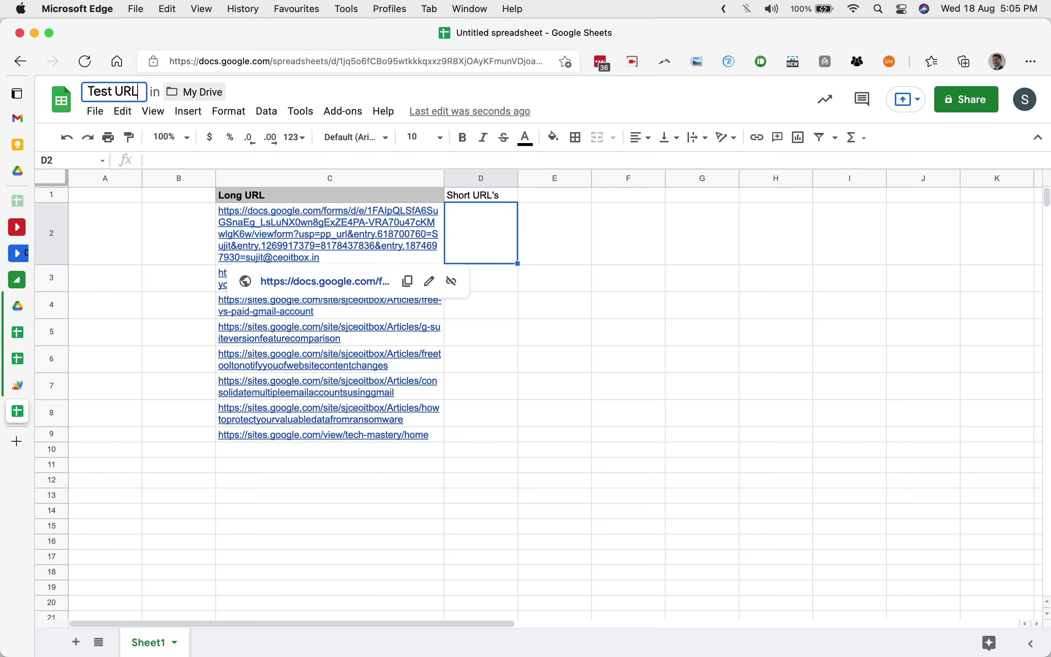
key("Return")
left_click(304, 116)
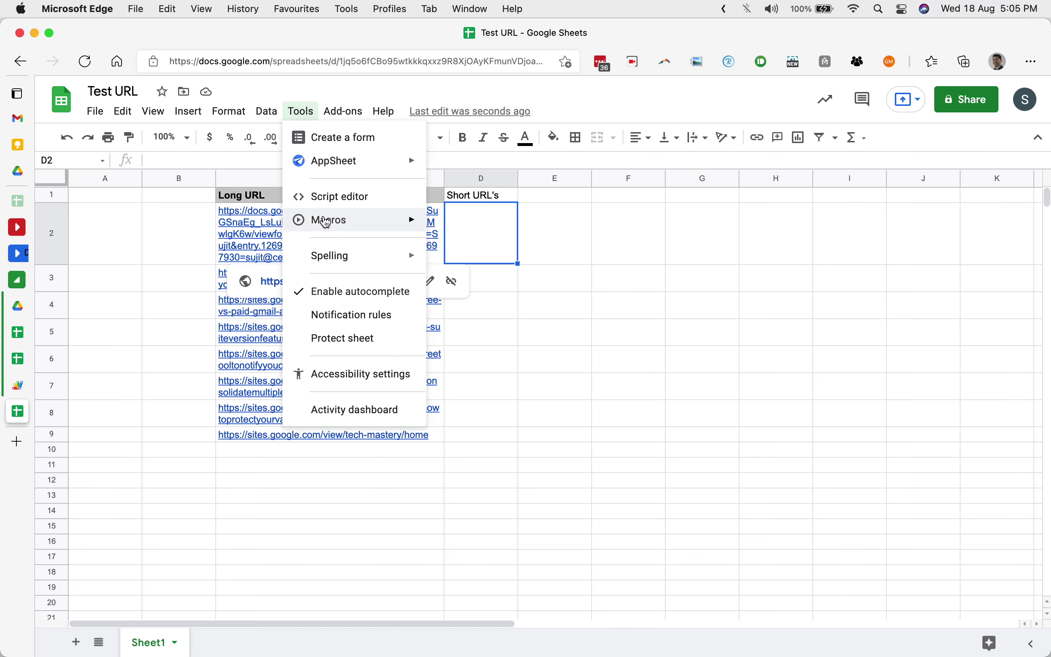
Create a script project for Test URL, then select all CBX Shorten URL code to copy.
left_click(329, 197)
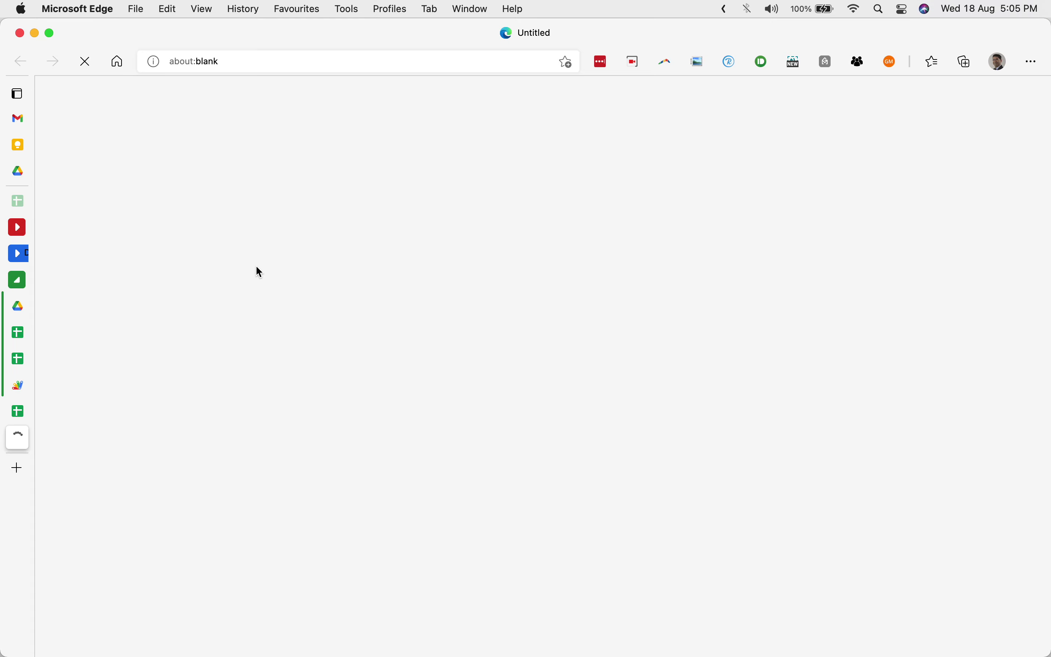
mouse_move(18, 459)
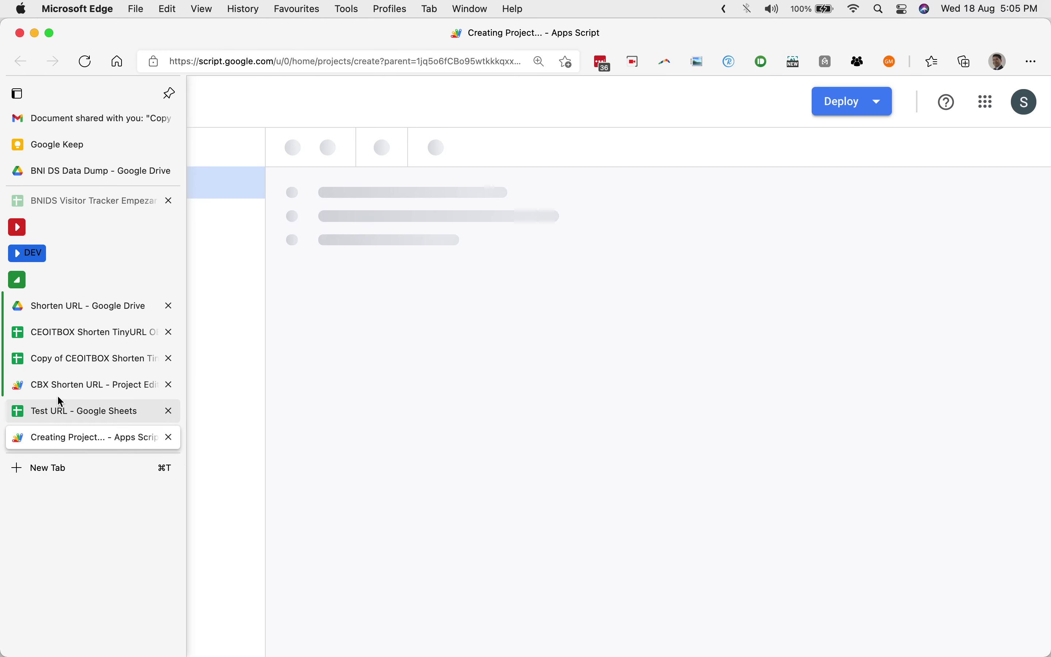
left_click(83, 358)
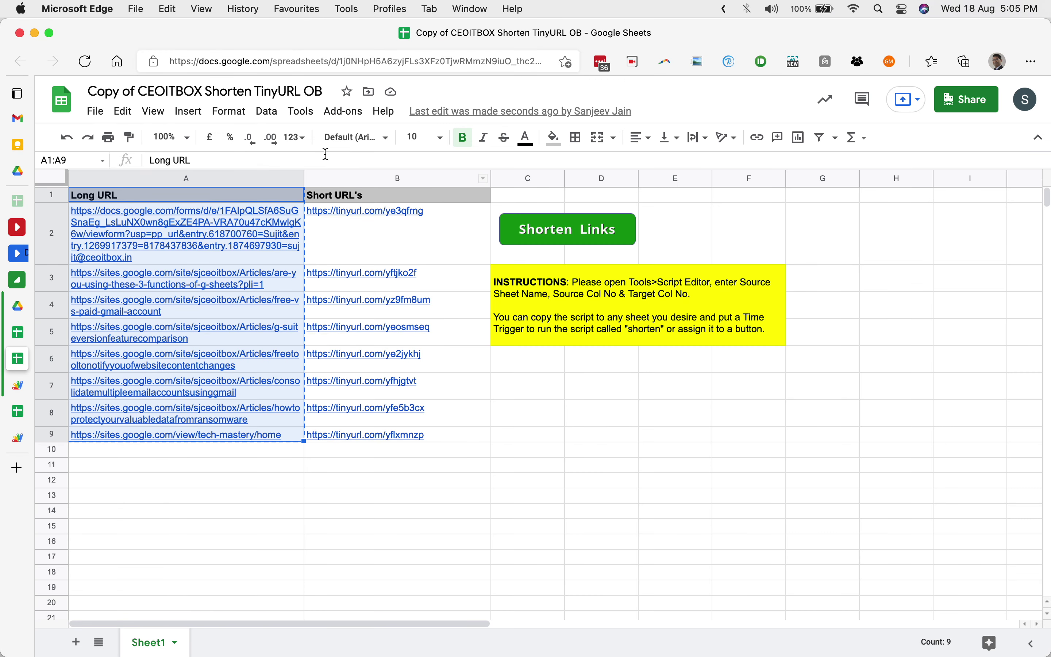
left_click(301, 111)
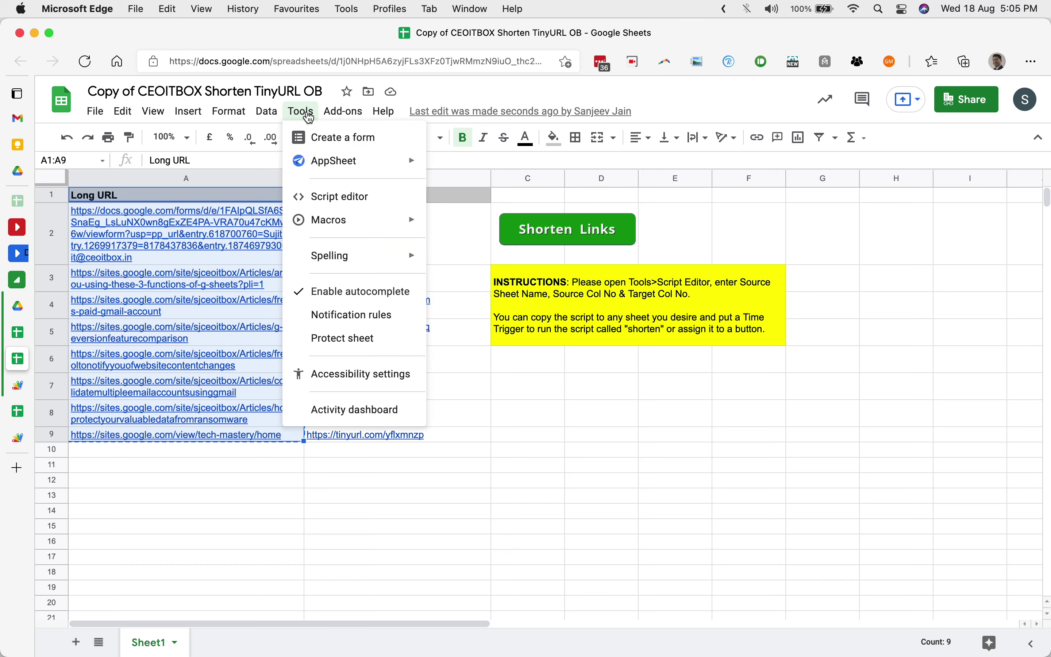
left_click(323, 200)
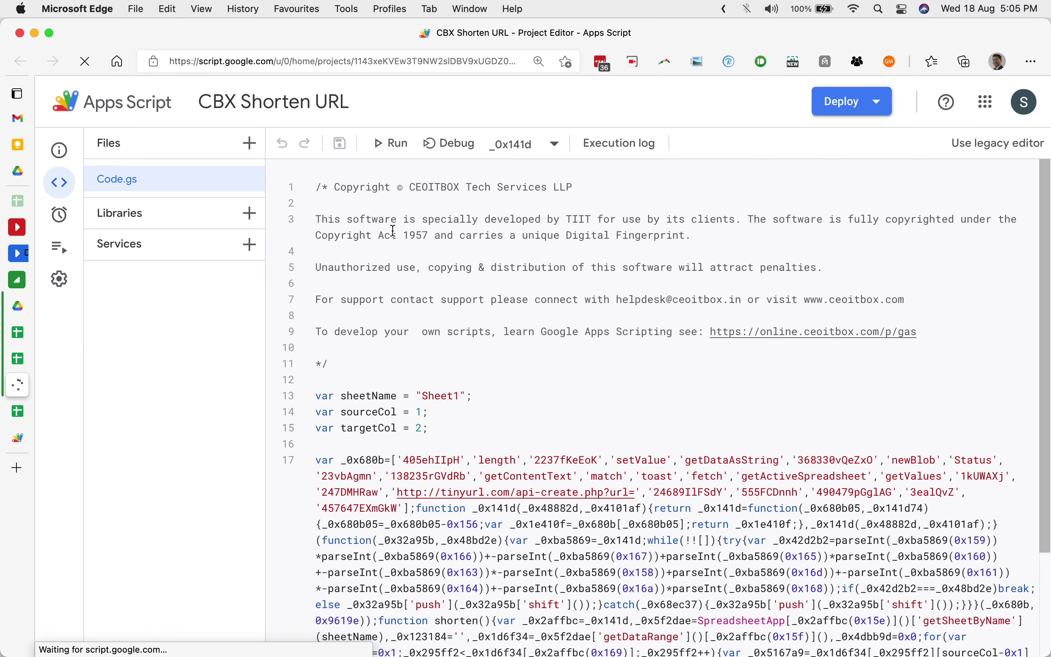
scroll(394, 230, "down", 3)
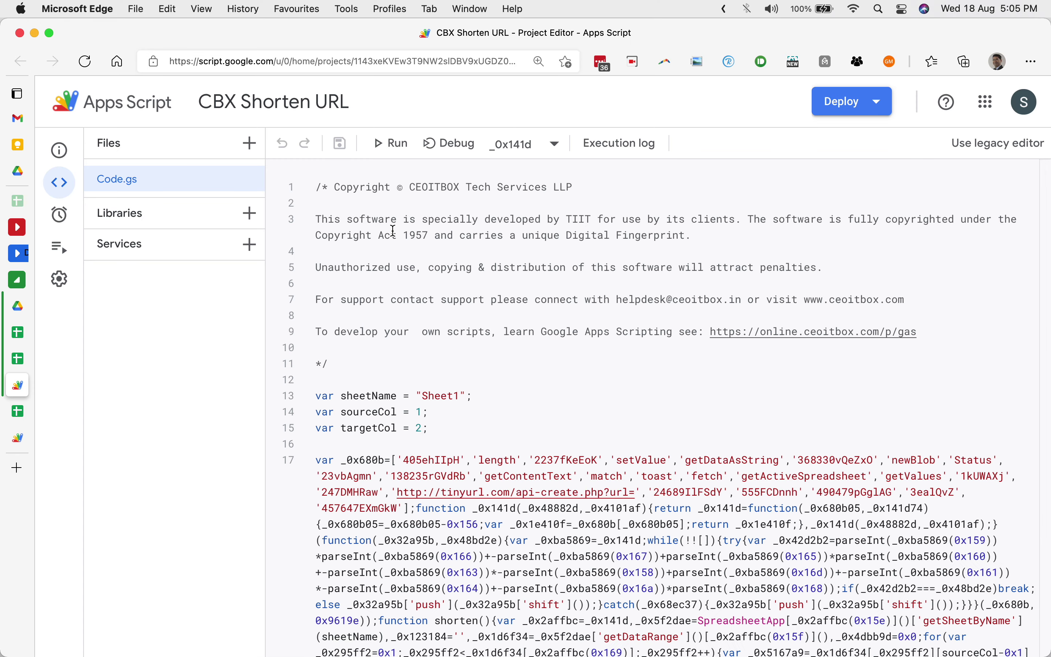
key("super+a")
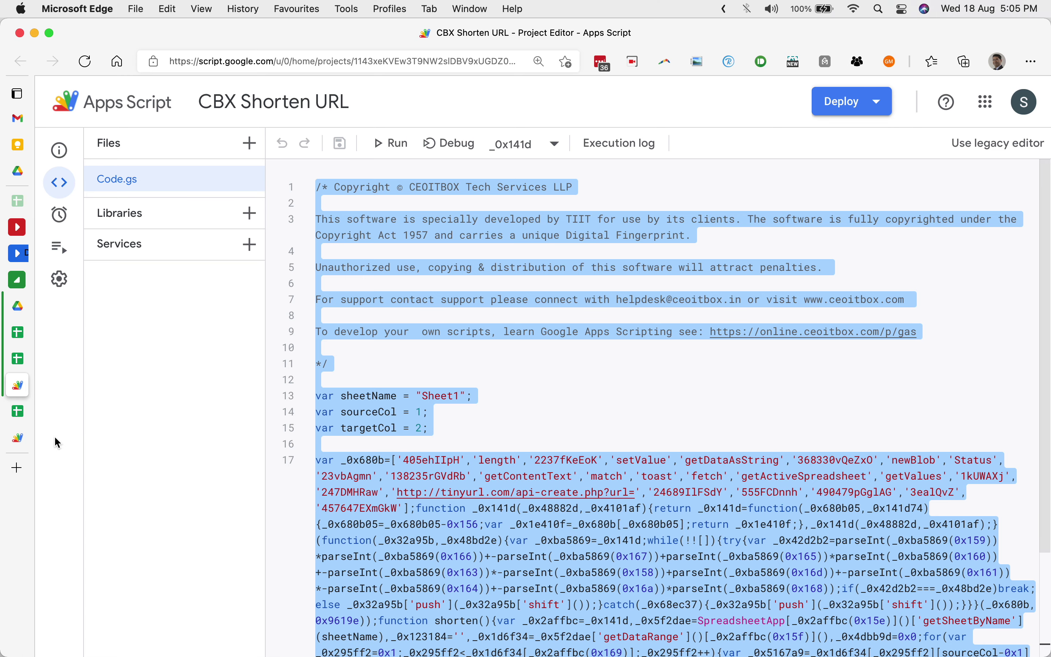
left_click(20, 438)
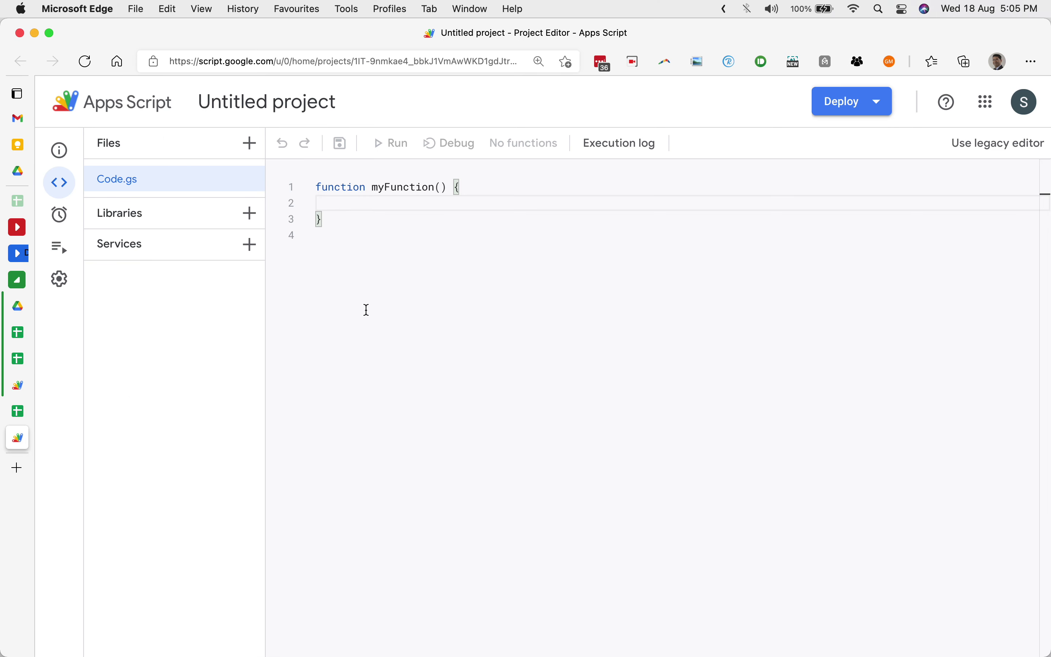
Replace the starter myFunction code with the pasted CEOITBOX shortener script.
key("super+a")
key("BackSpace")
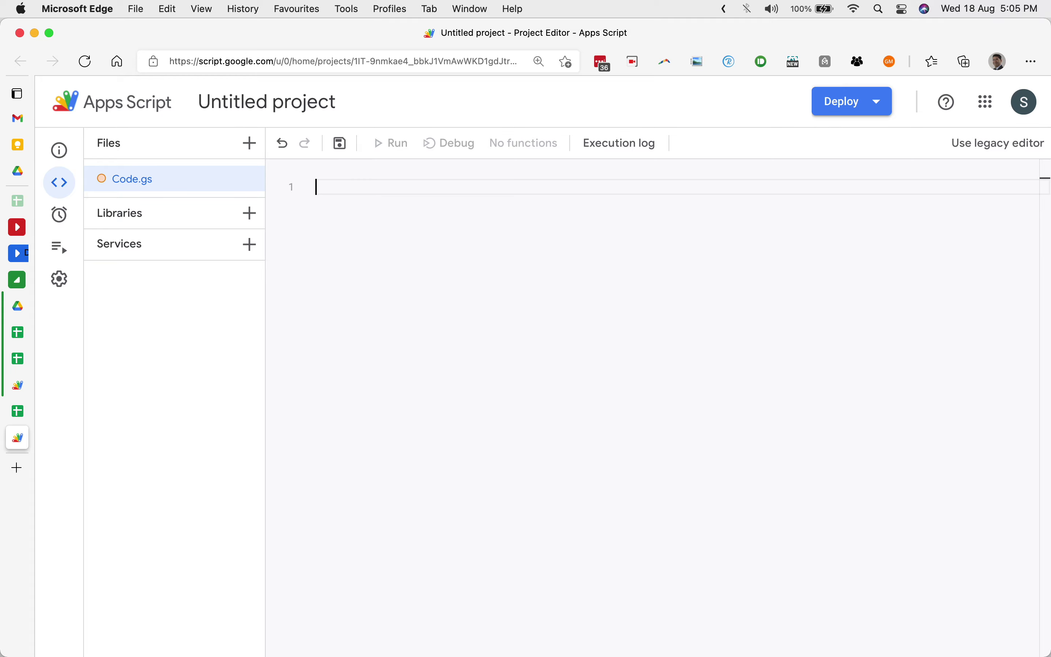
key("super+v")
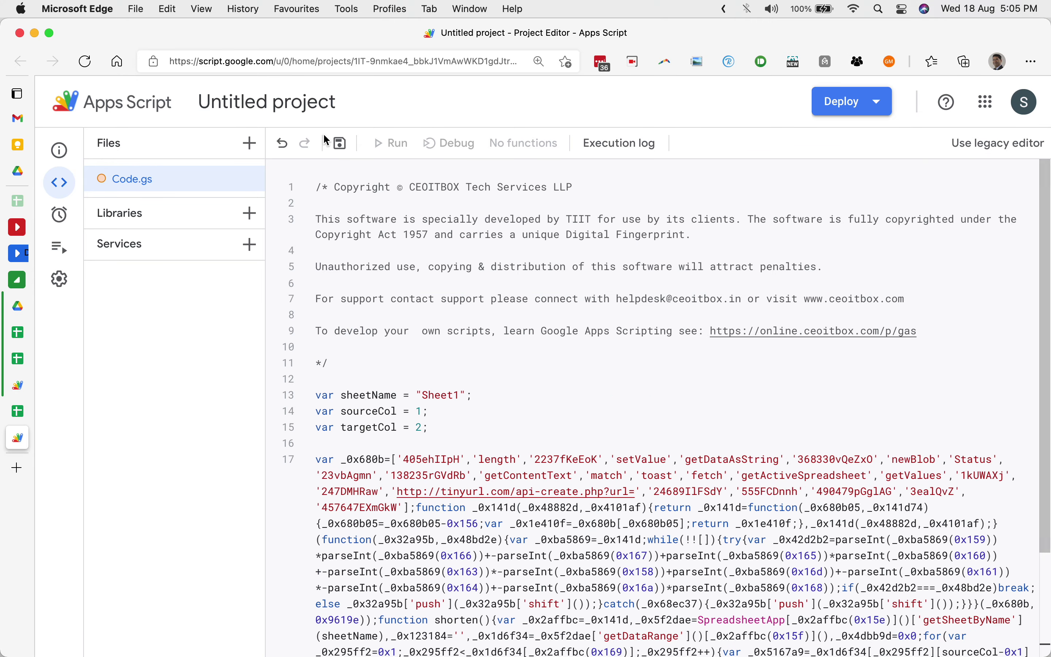
Rename the project to shorturl and save it.
left_click(314, 104)
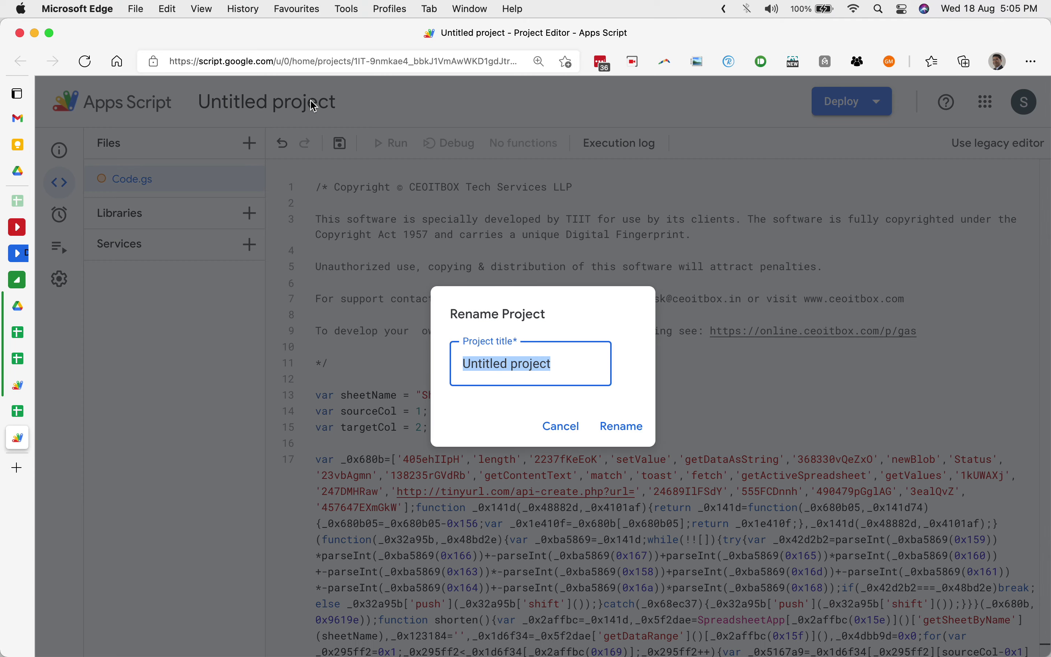
type("shorturl")
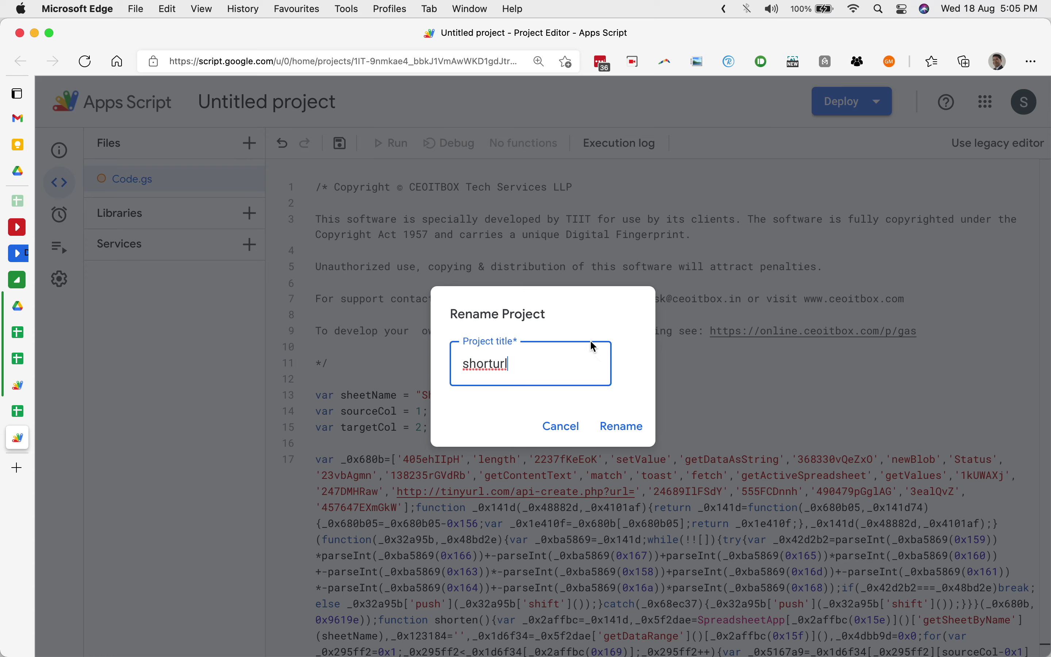
left_click(605, 424)
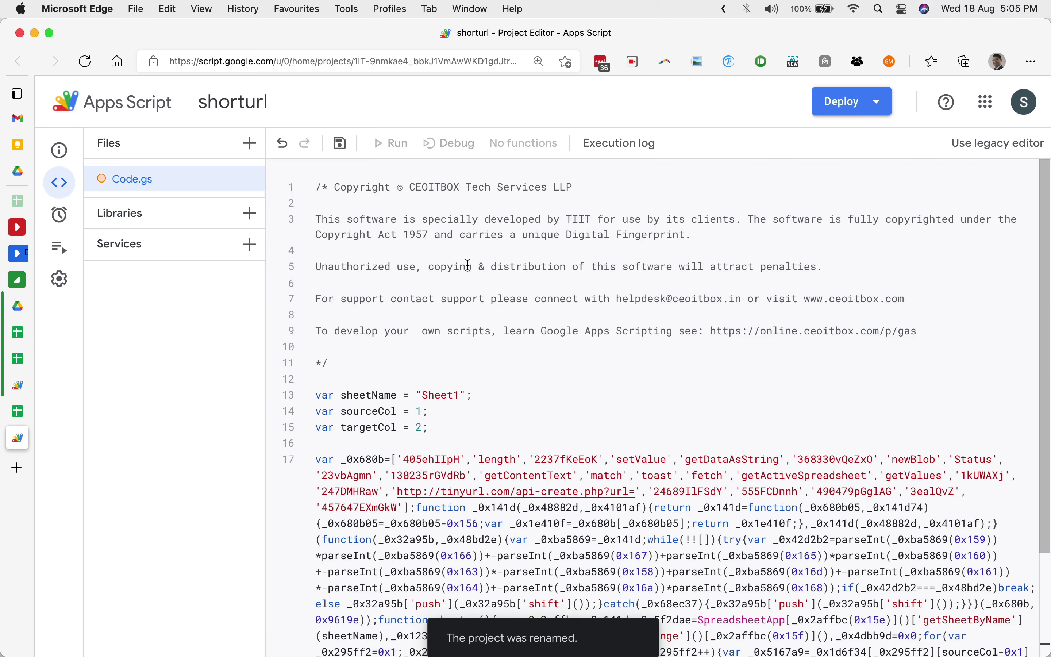
left_click(338, 145)
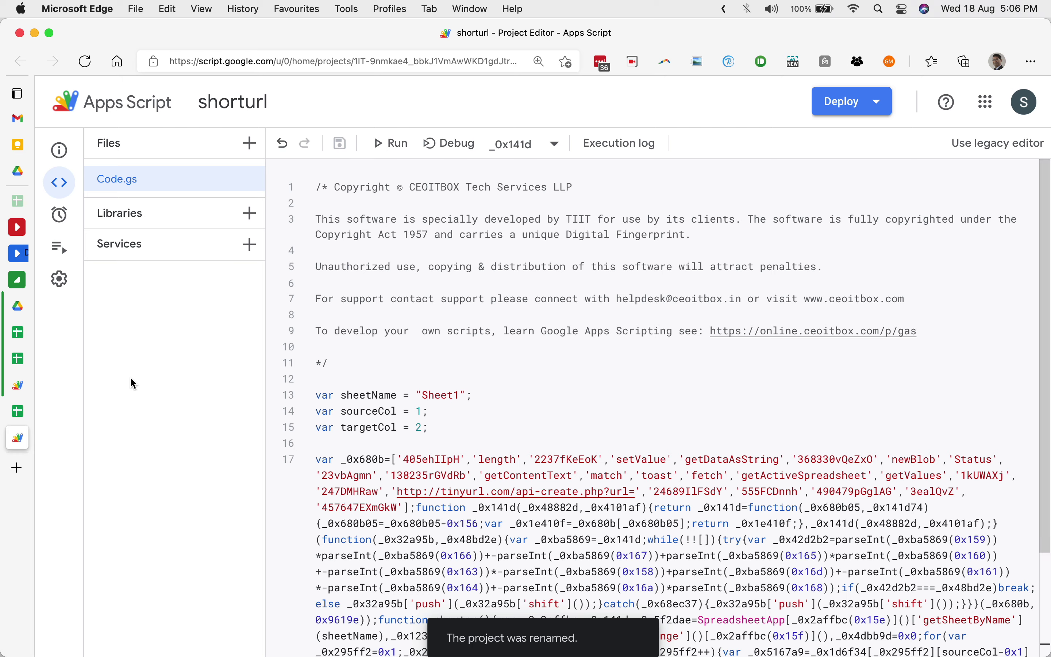
In the Test URL spreadsheet, rename the Sheet1 tab to Data.
left_click(19, 414)
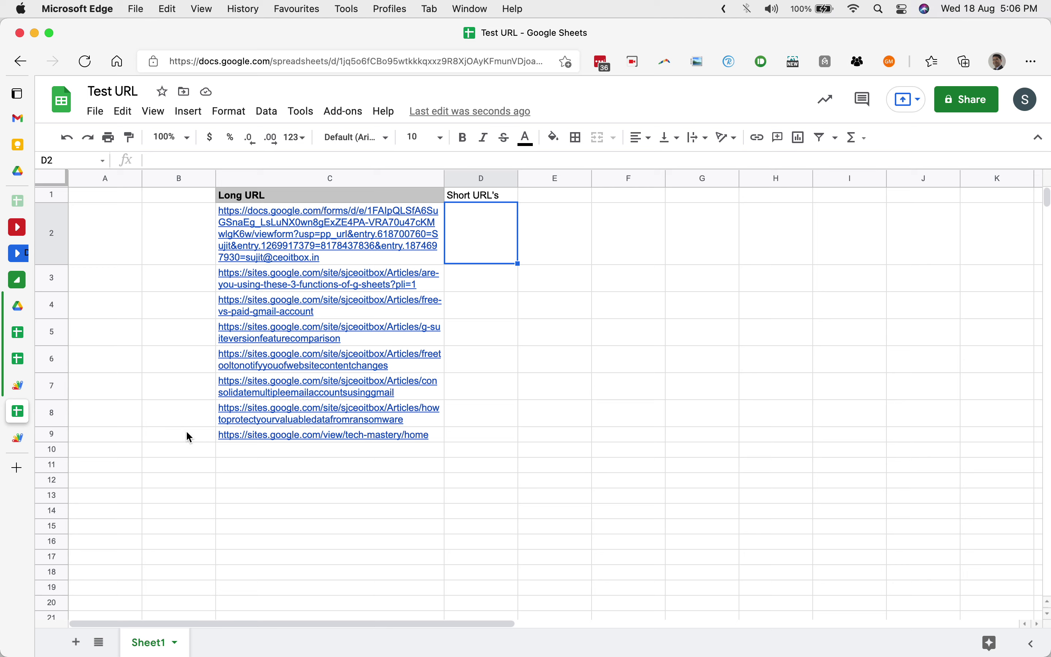
left_click(176, 646)
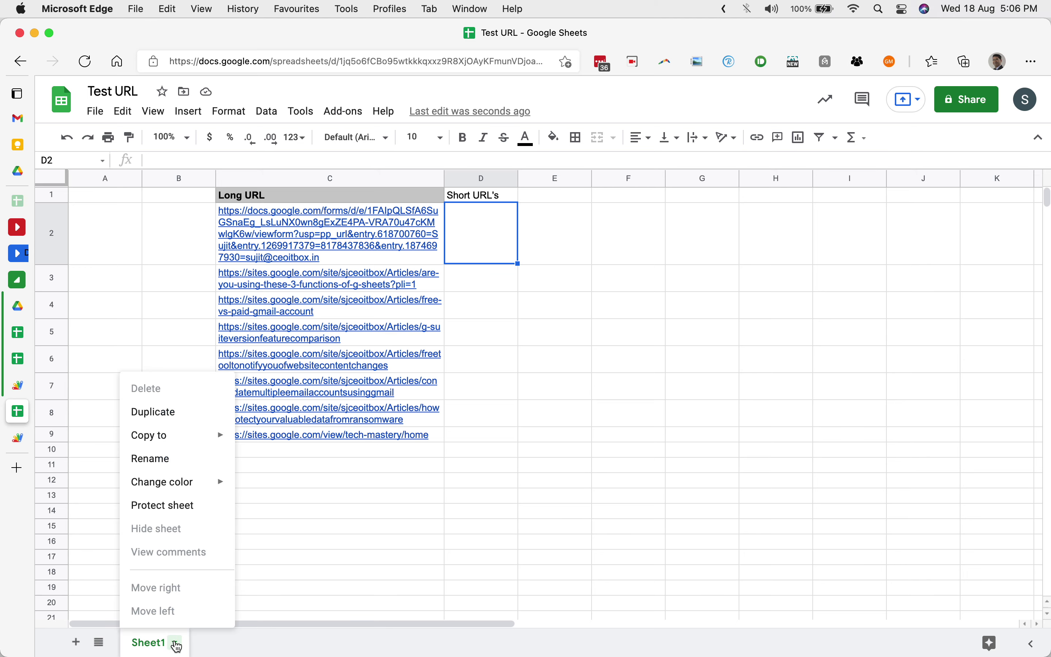
left_click(210, 460)
type("Data")
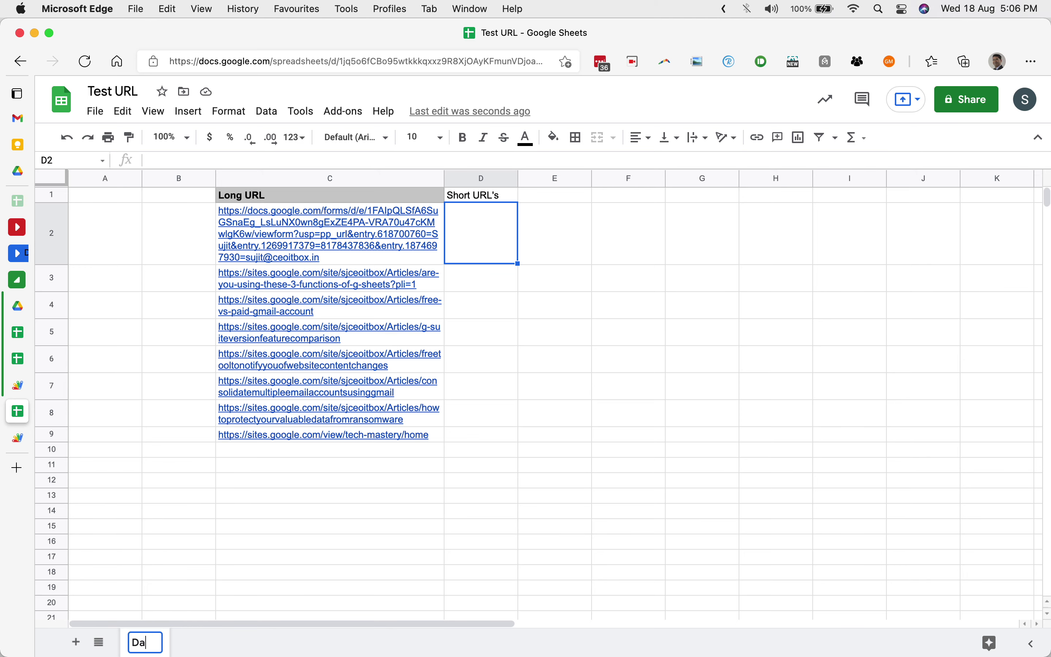
key("Return")
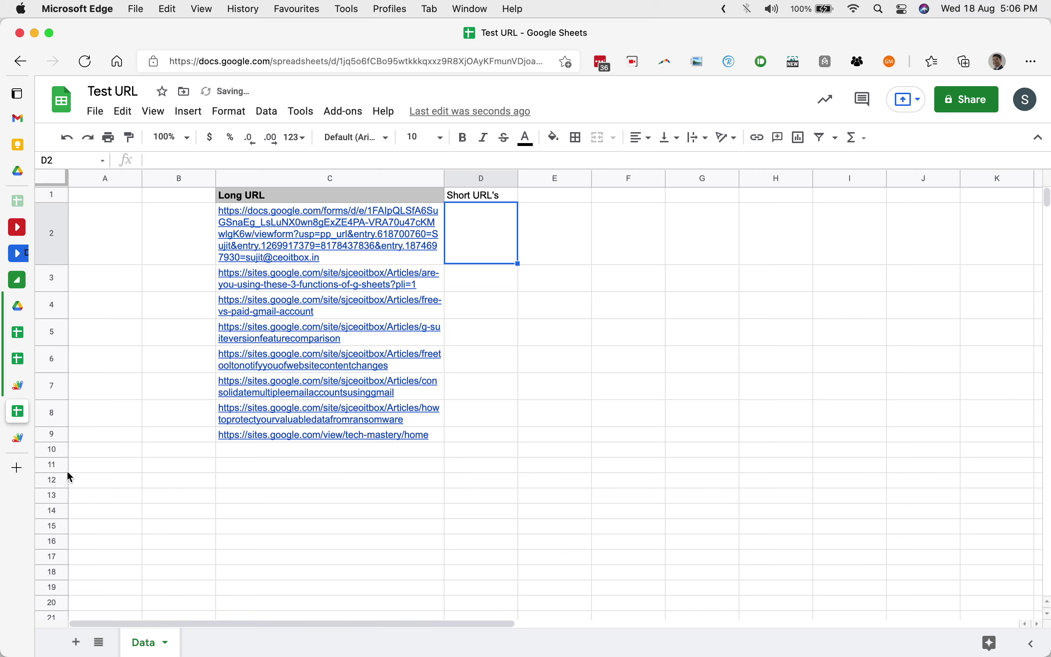
Change the script's sheetName from "Sheet1" to "Data".
left_click(19, 440)
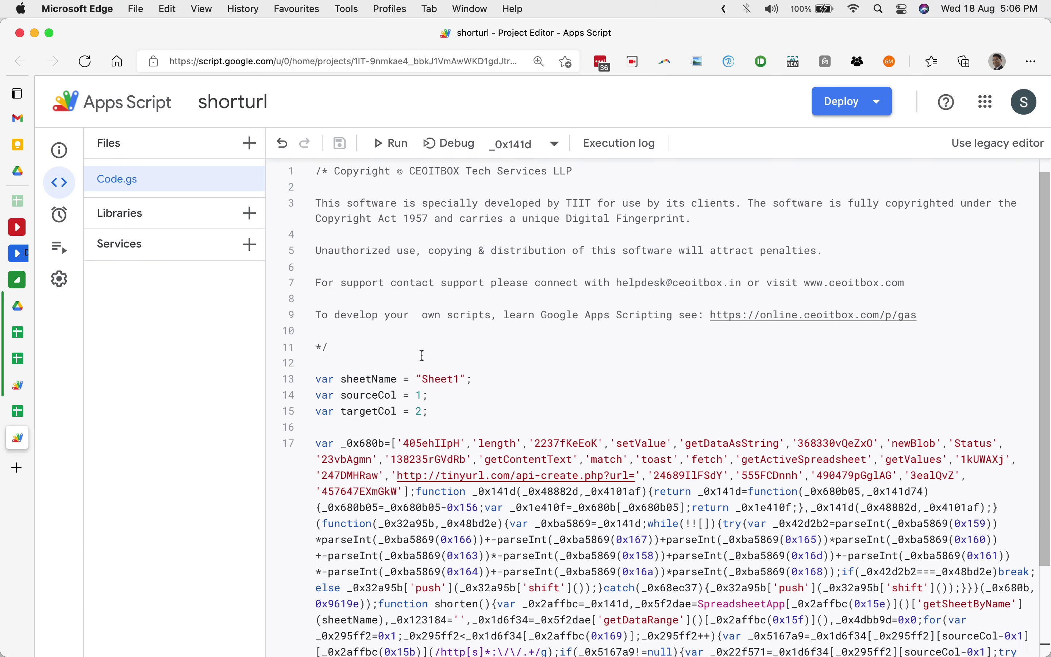
scroll(430, 344, "down", 3)
left_click(442, 324)
double_click(442, 325)
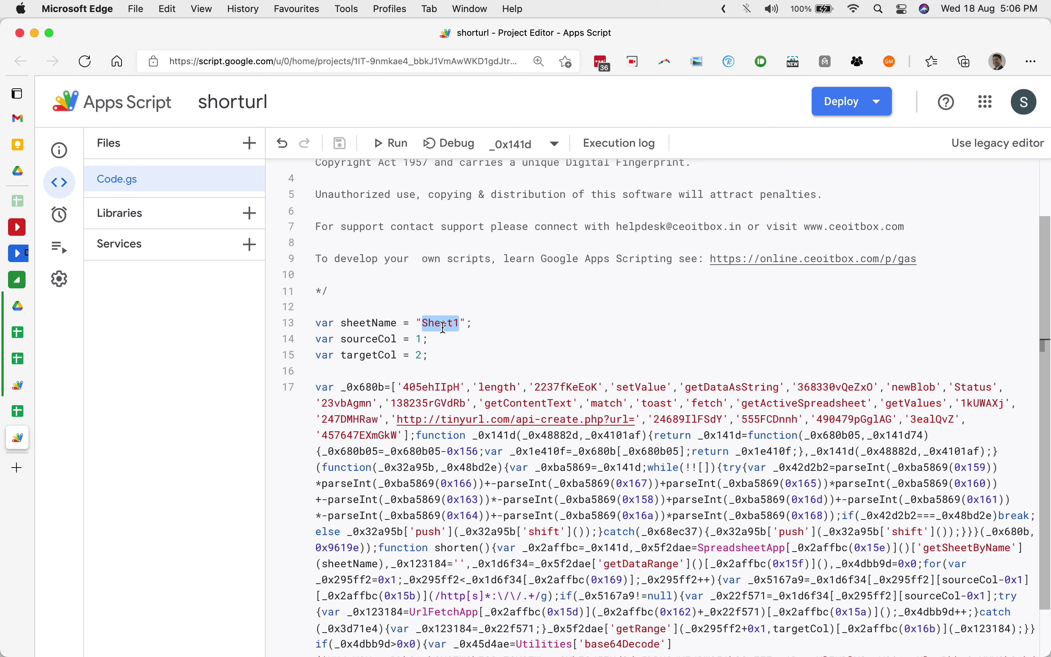
type("Dta")
left_click(474, 274)
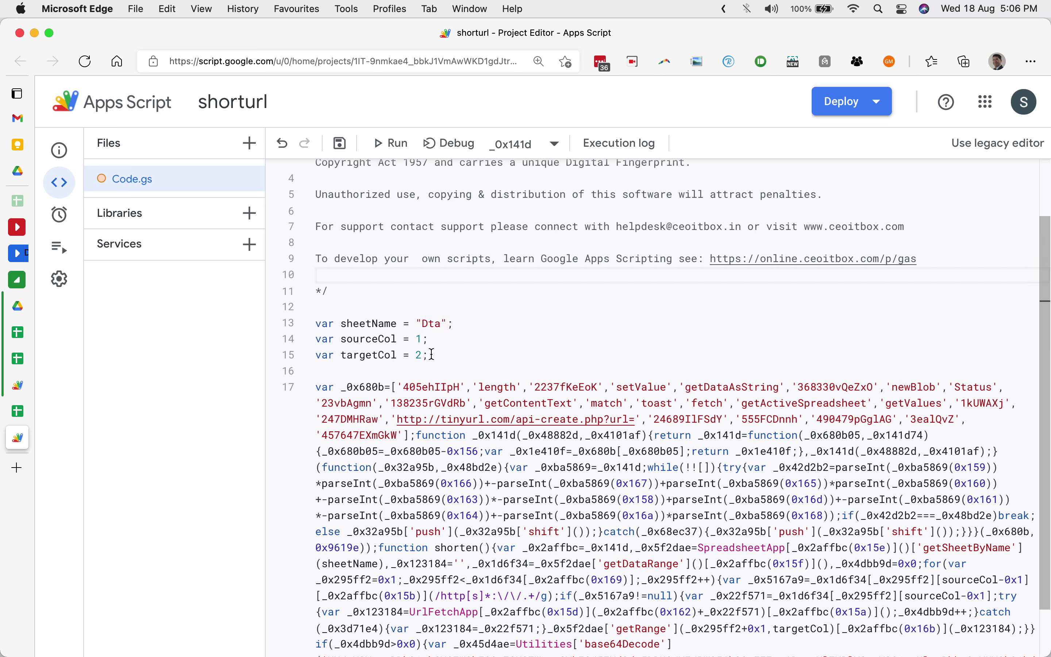
left_click(430, 324)
type("a")
left_click(432, 354)
Set sourceCol to 3 and targetCol to 4 to match Test URL, then save.
left_click(18, 411)
left_click(166, 342)
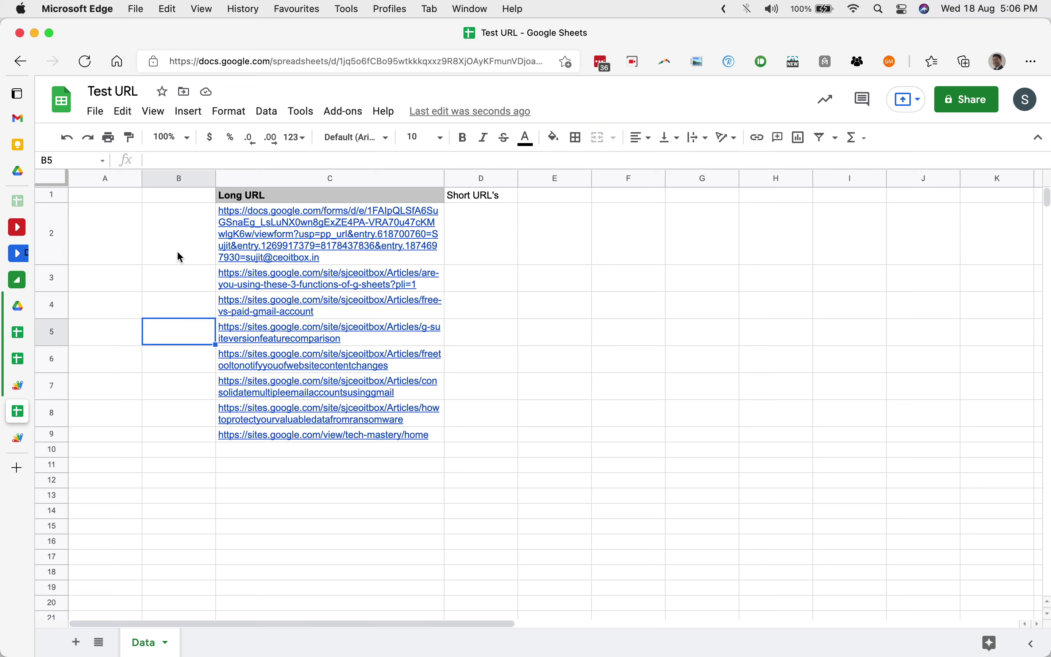
mouse_move(374, 237)
left_click(17, 437)
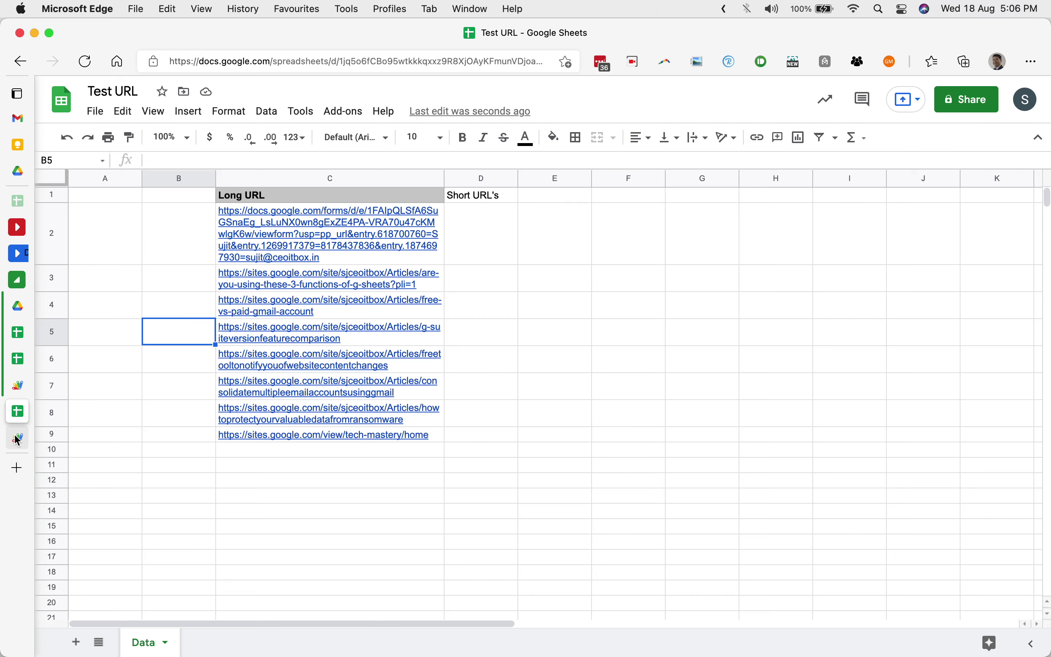
double_click(421, 340)
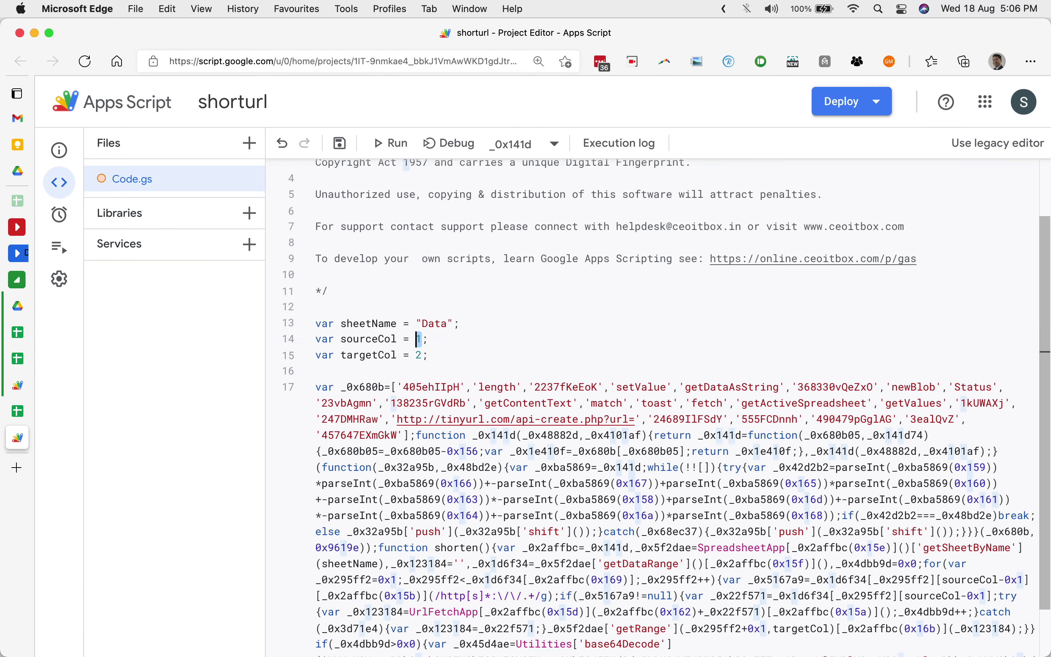
type("3")
key("BackSpace")
type("4")
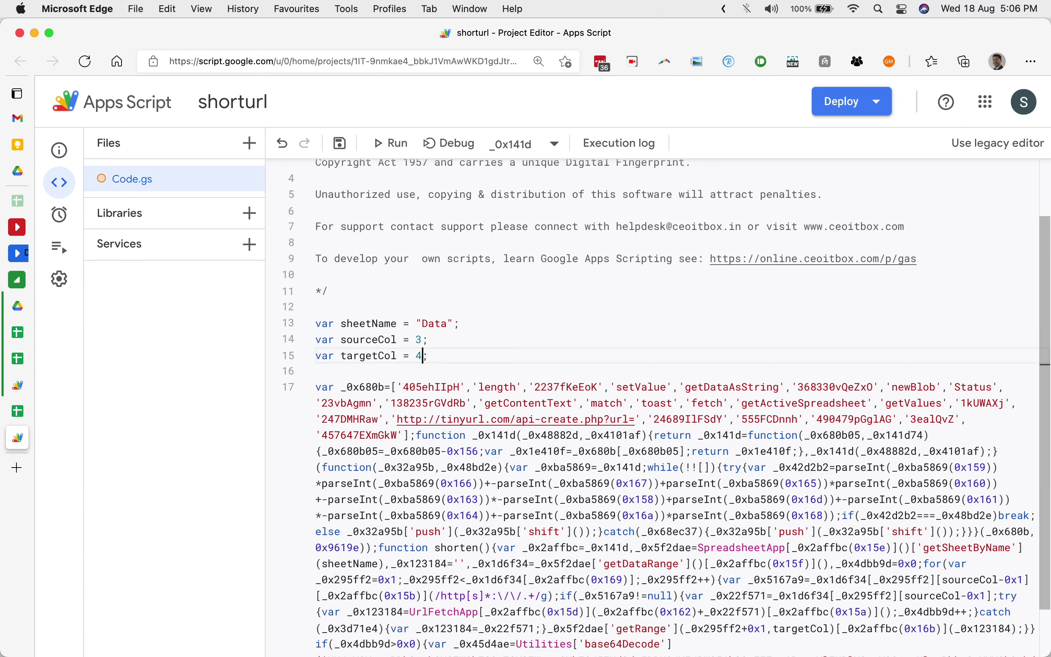
left_click(340, 144)
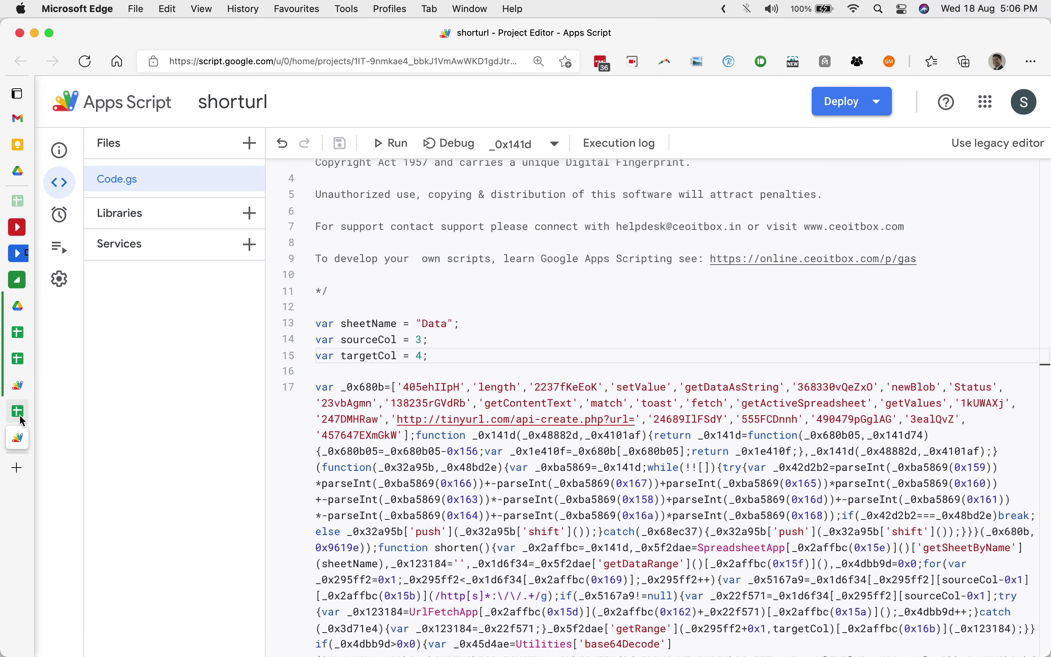
mouse_move(22, 417)
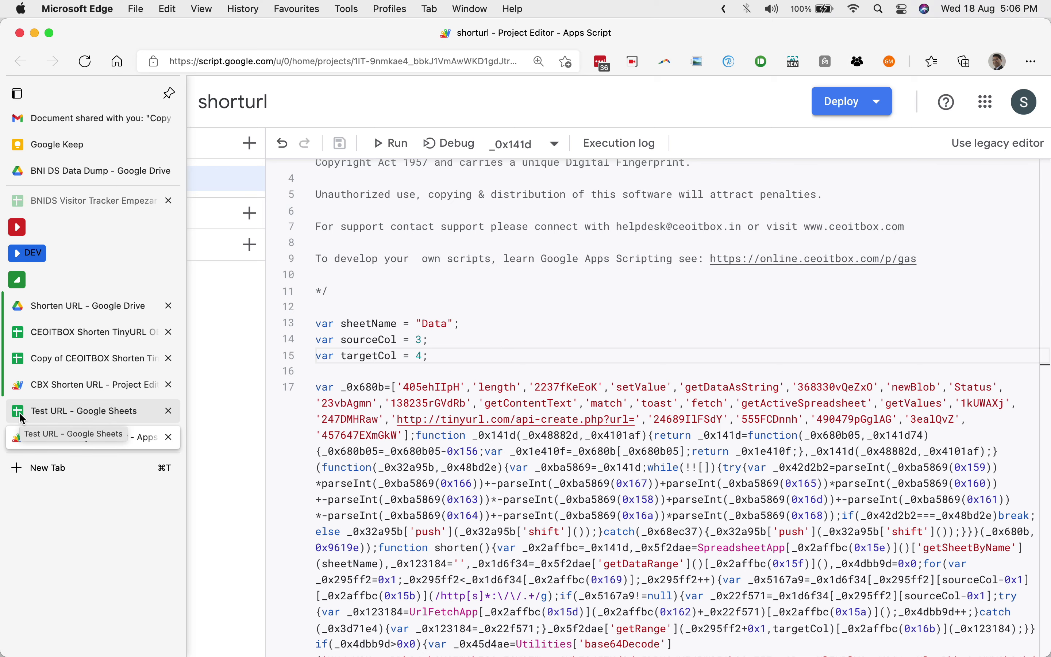
left_click(42, 365)
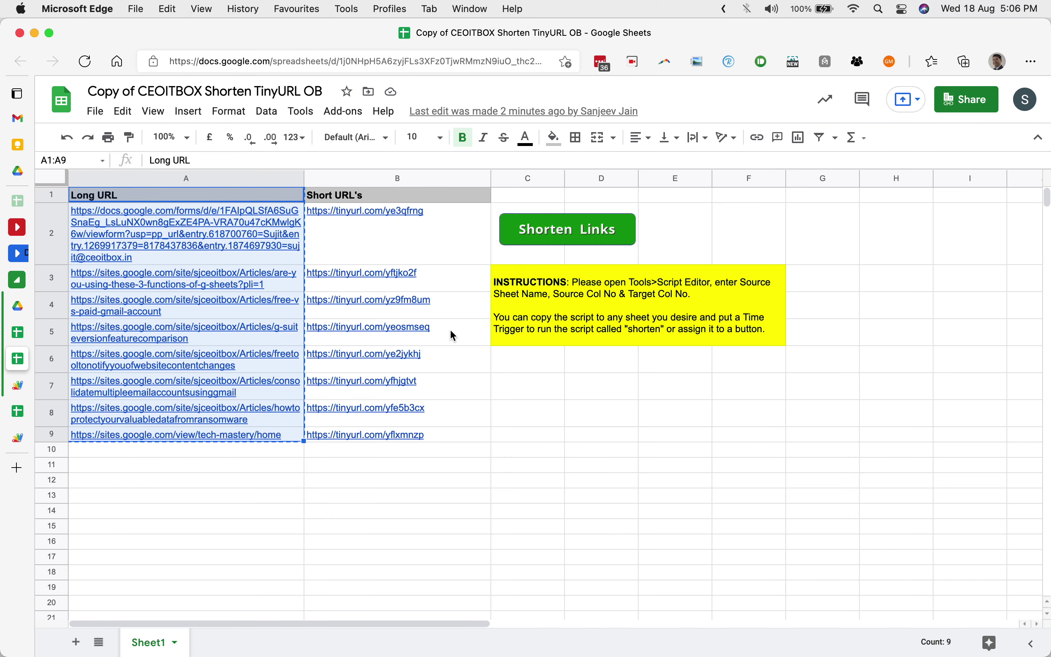
mouse_move(17, 440)
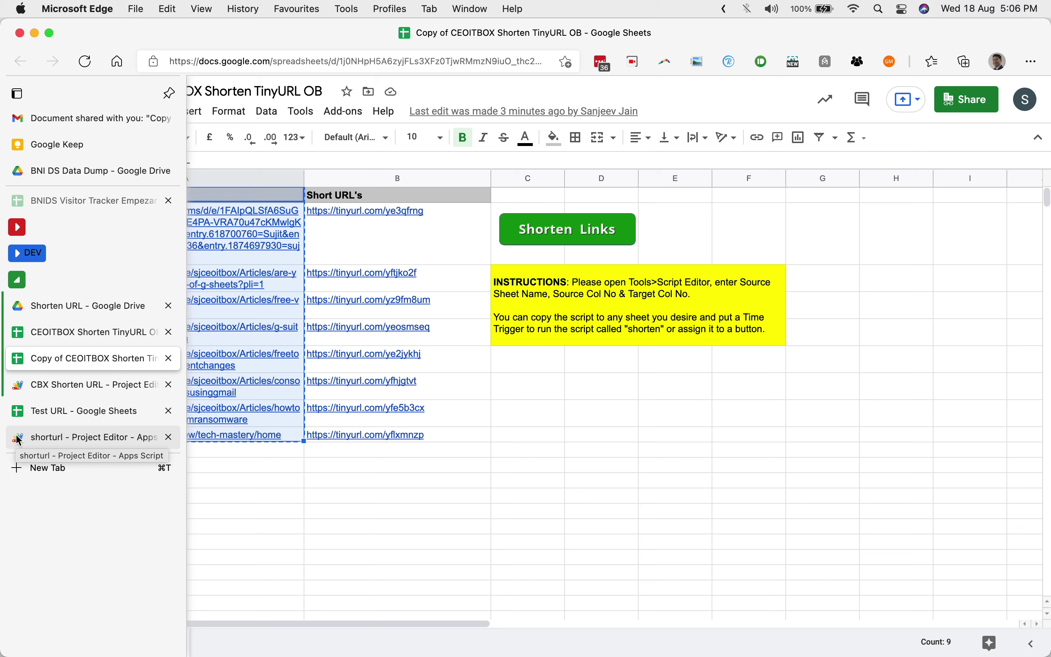
left_click(49, 440)
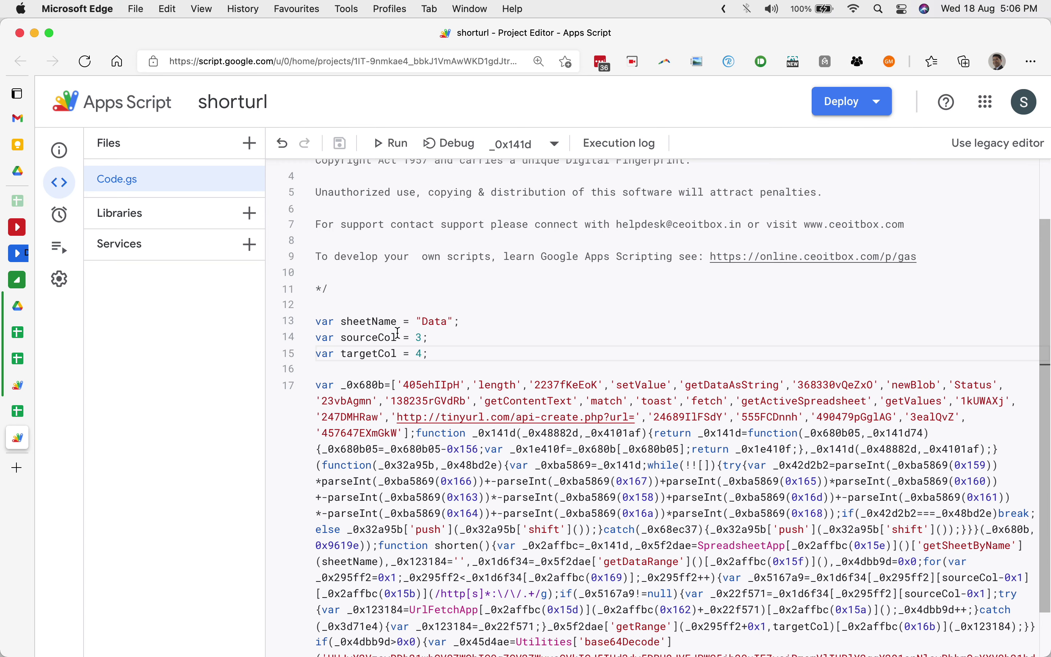
Pick the shorten function from the toolbar dropdown and run it.
scroll(398, 333, "down", 3)
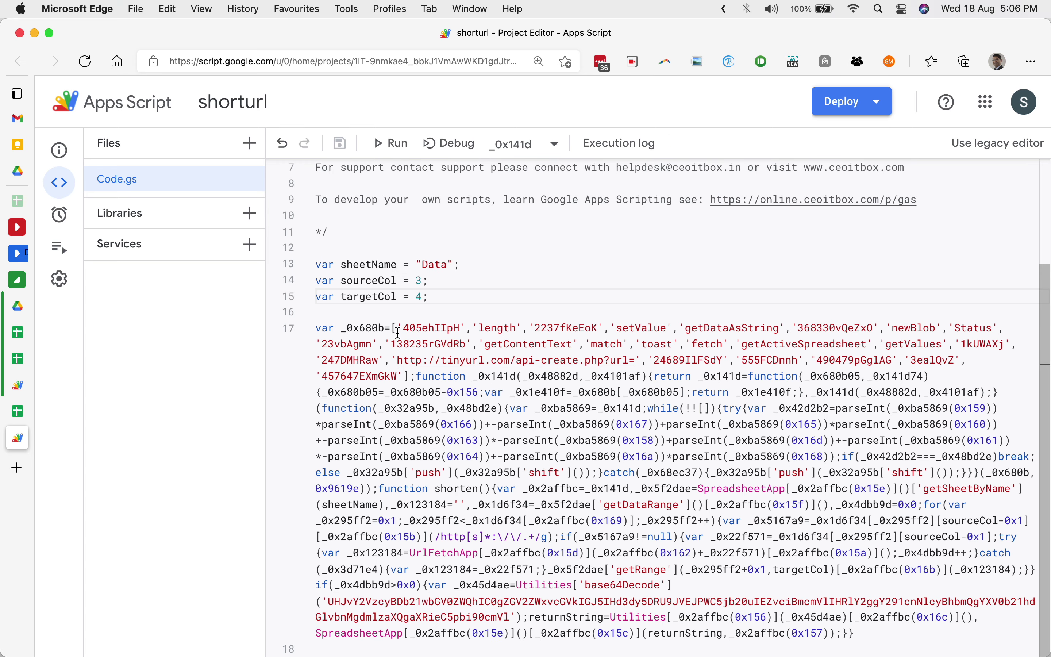
left_click(534, 145)
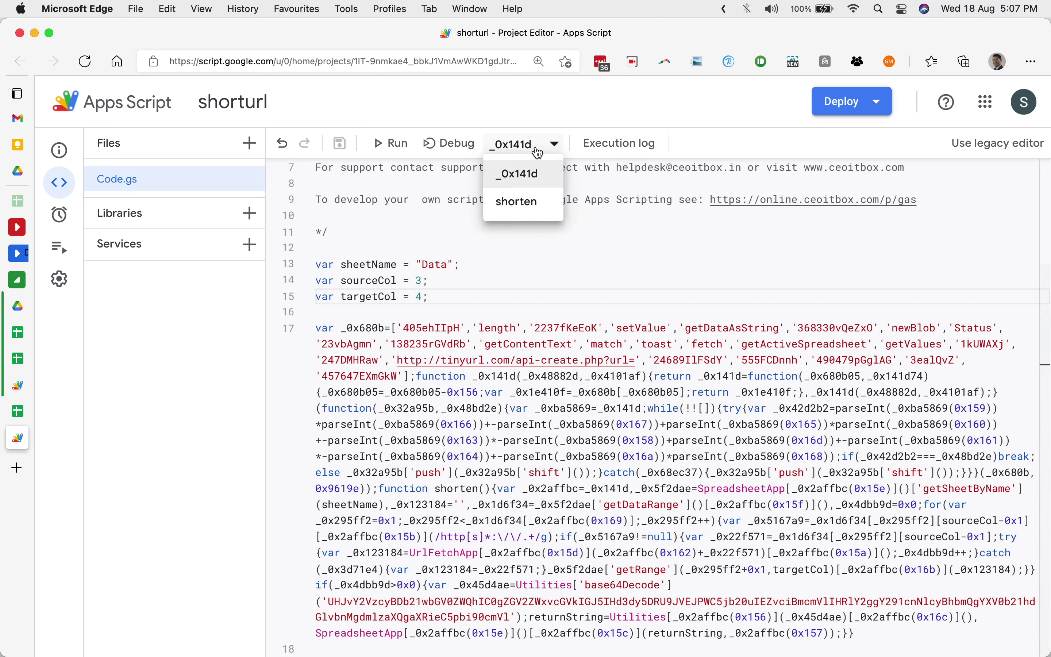
left_click(530, 203)
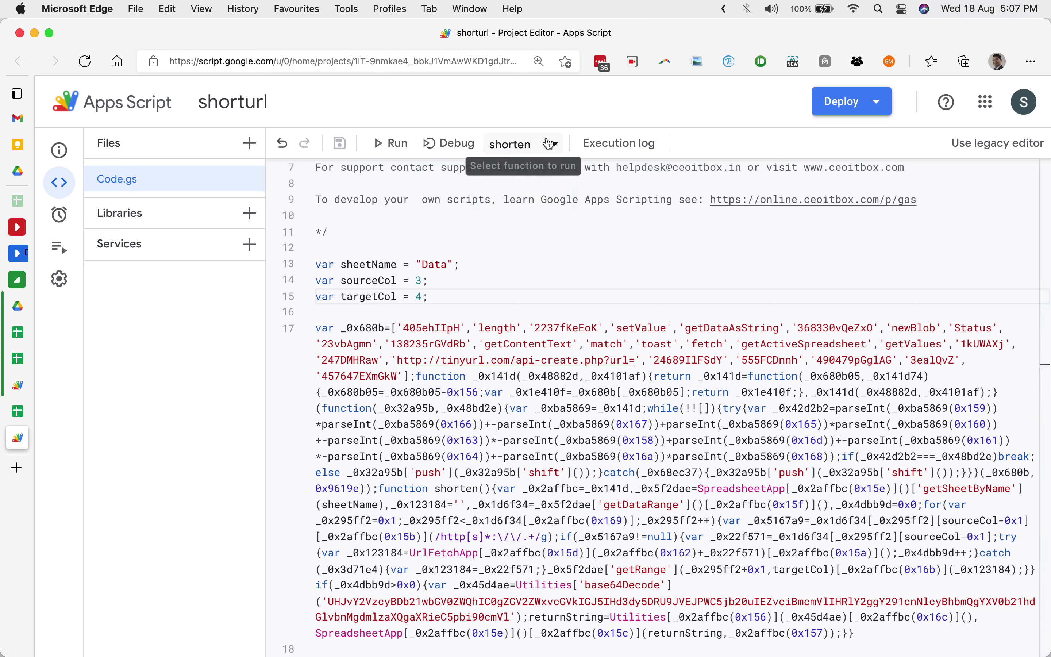
left_click(395, 148)
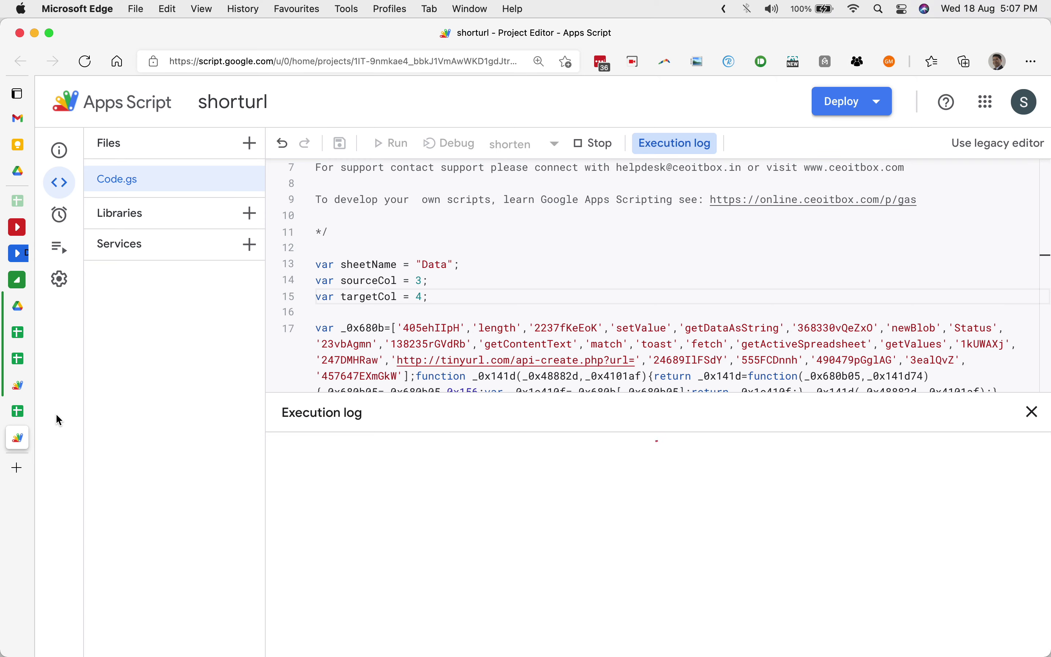
Review permissions and allow the shorturl project access using your Google account.
left_click(25, 413)
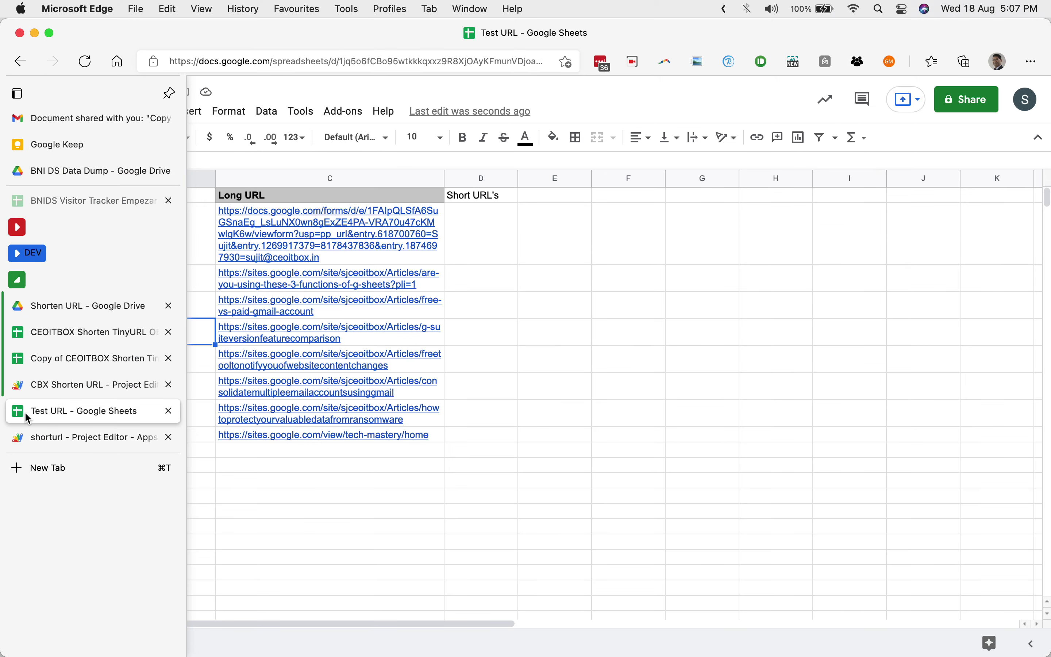
left_click(47, 440)
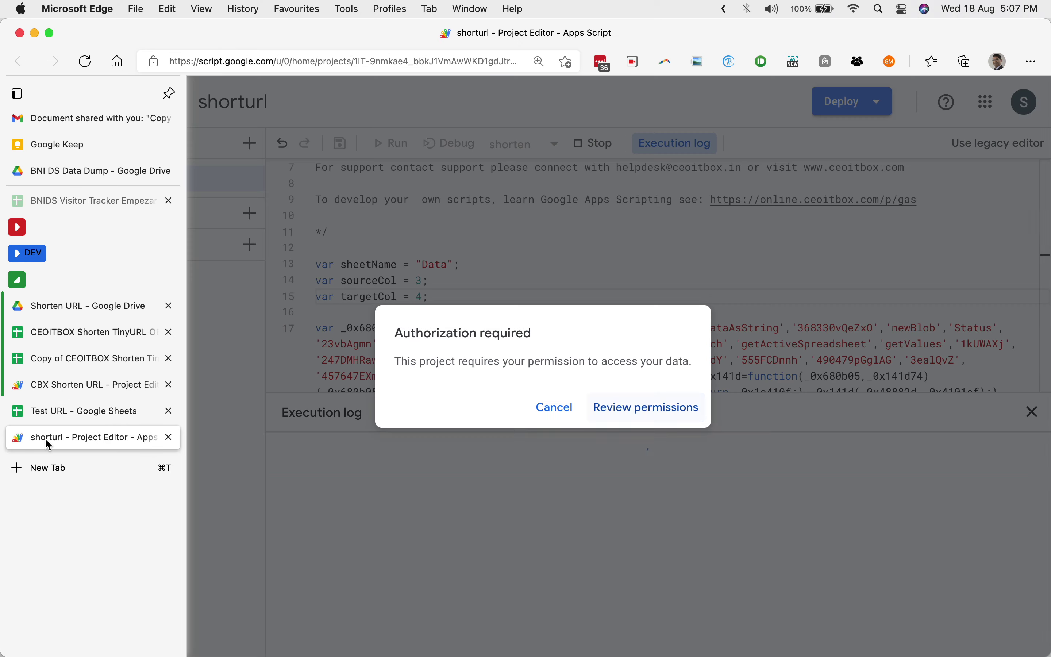
left_click(628, 413)
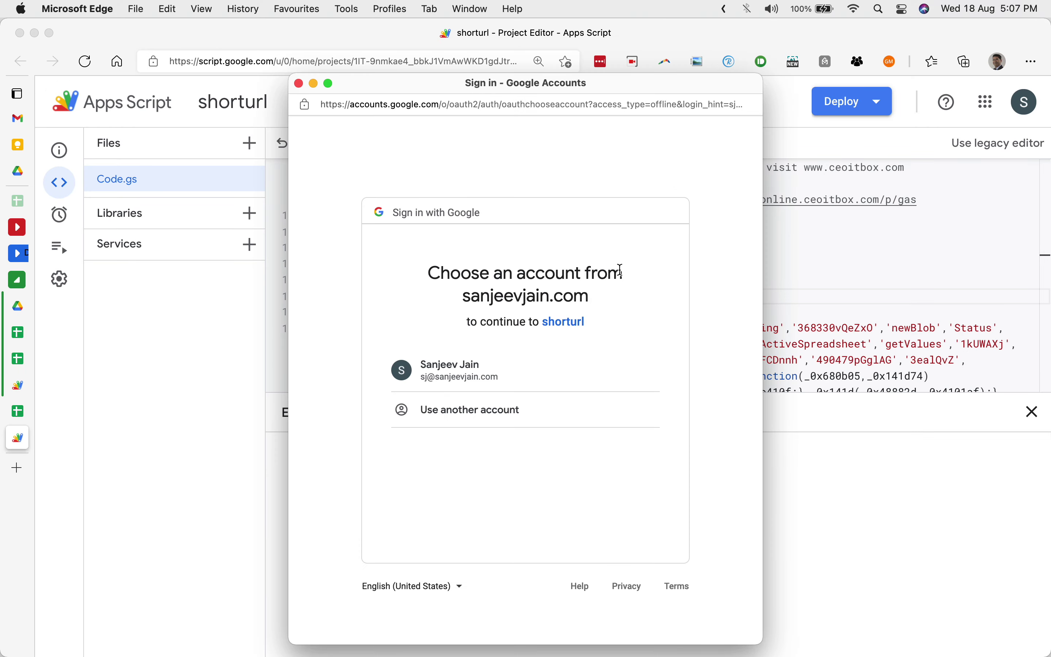
left_click(548, 366)
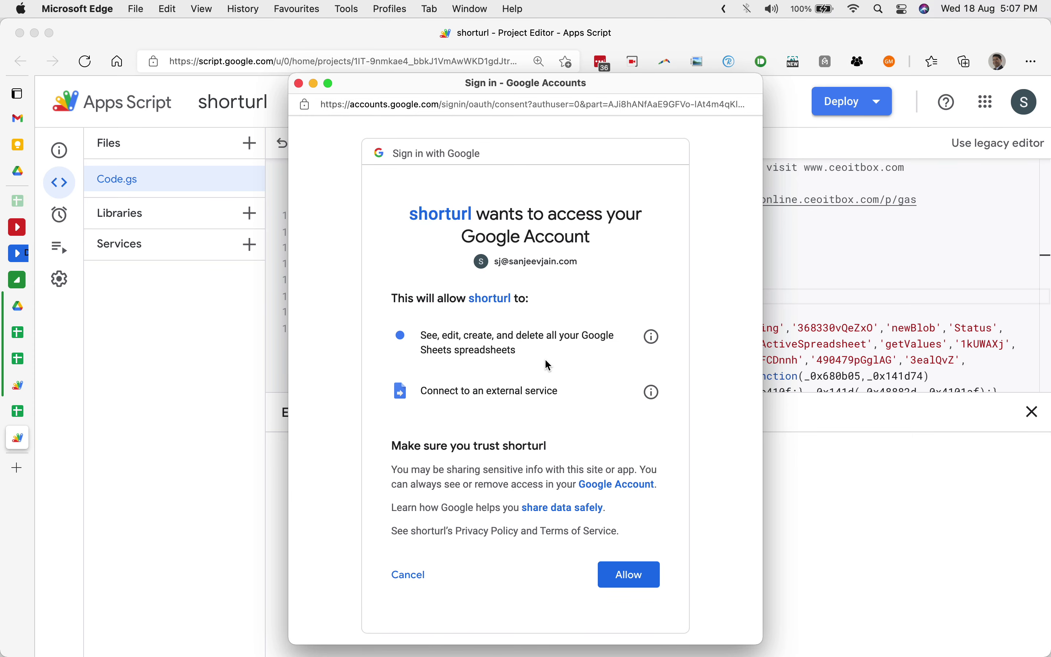
left_click(627, 581)
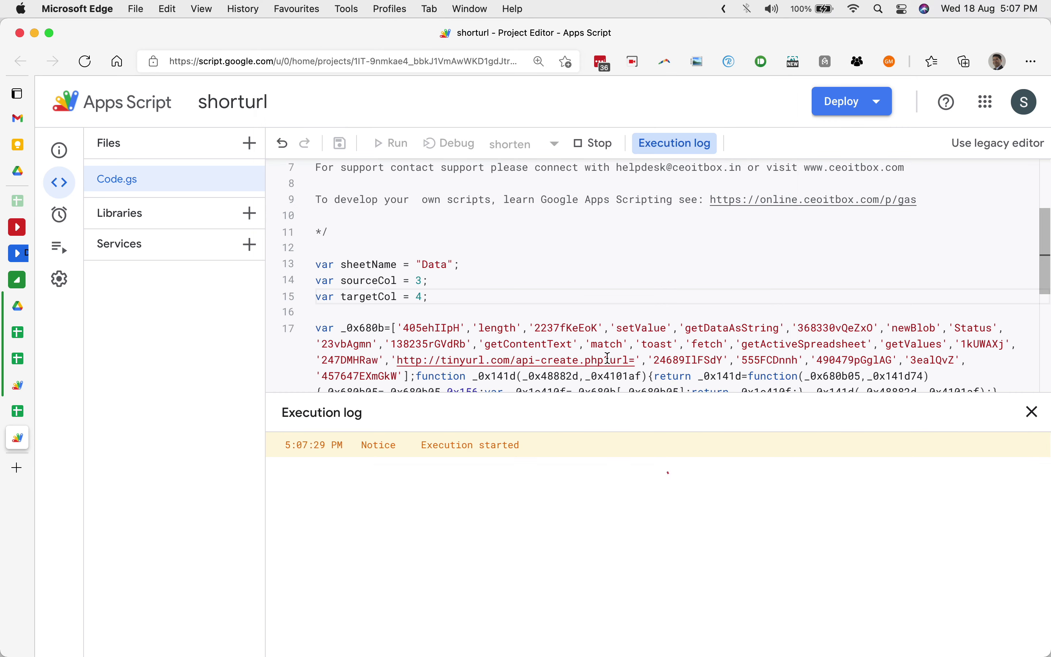
On the Test URL sheet, widen column D to fit all eight new TinyURL links.
left_click(17, 411)
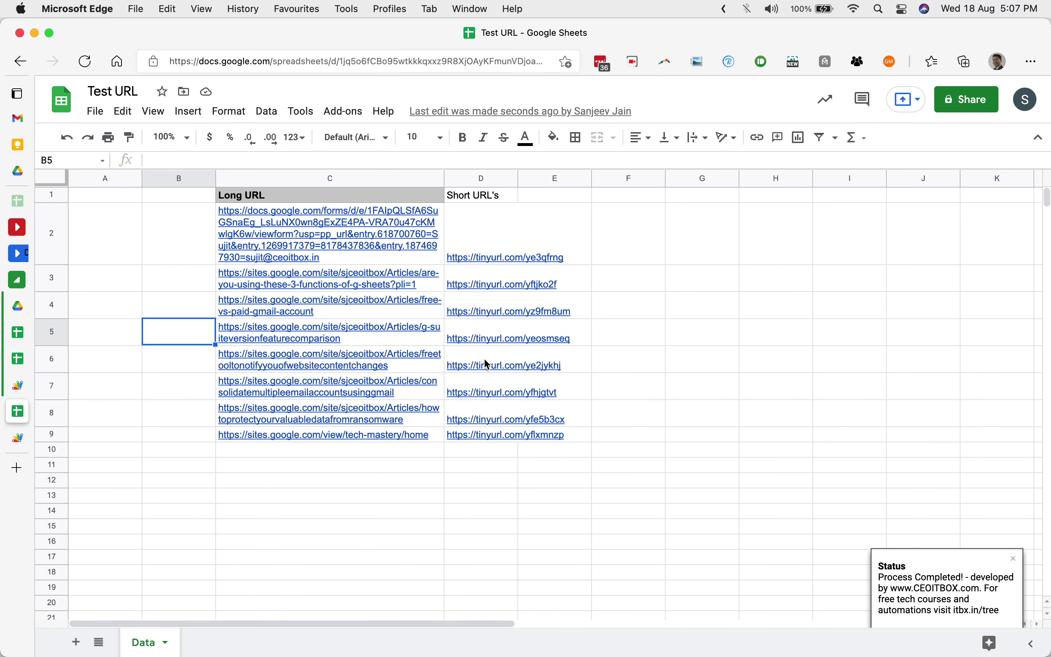
left_click_drag(519, 181, 586, 199)
left_click(565, 239)
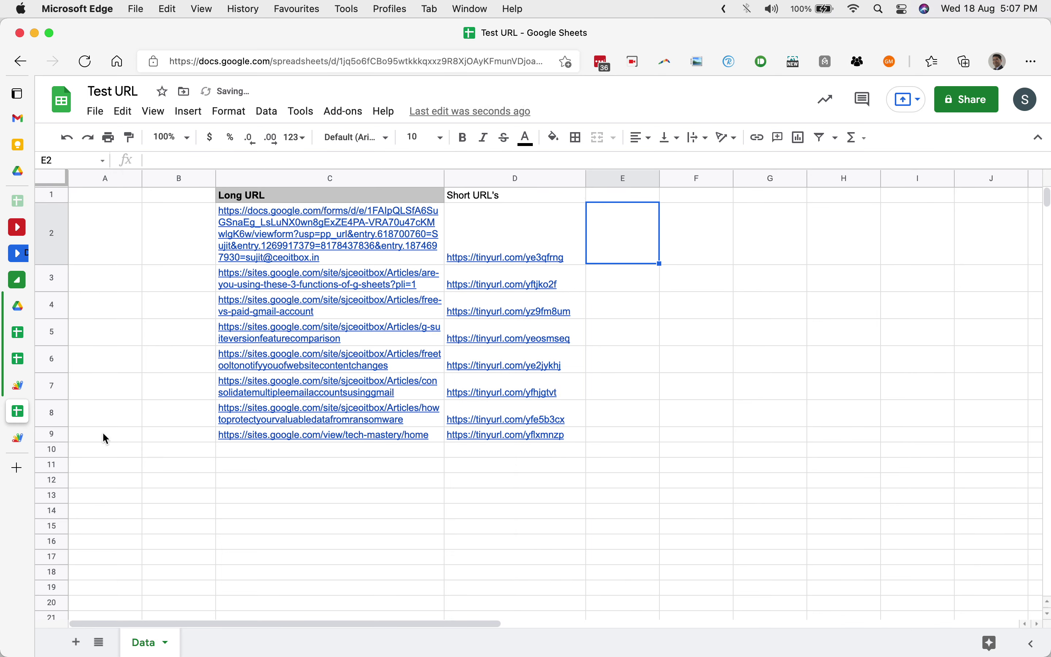
left_click(23, 436)
Start a new drawing over the Test URL sheet with a text box reading SHORTEN.
left_click(20, 420)
left_click(196, 117)
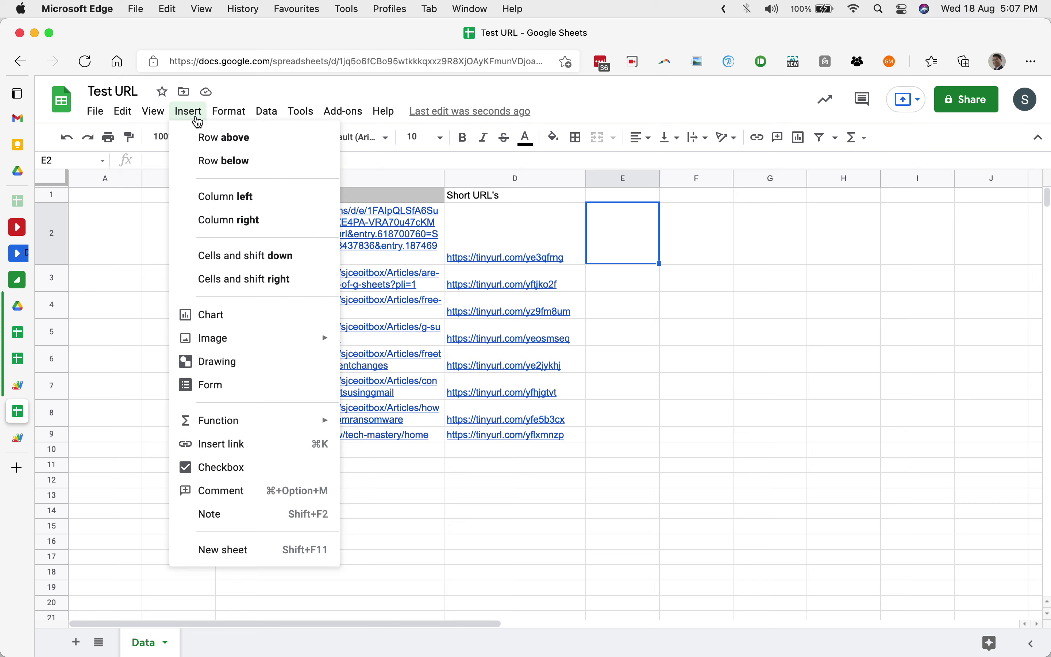
left_click(221, 370)
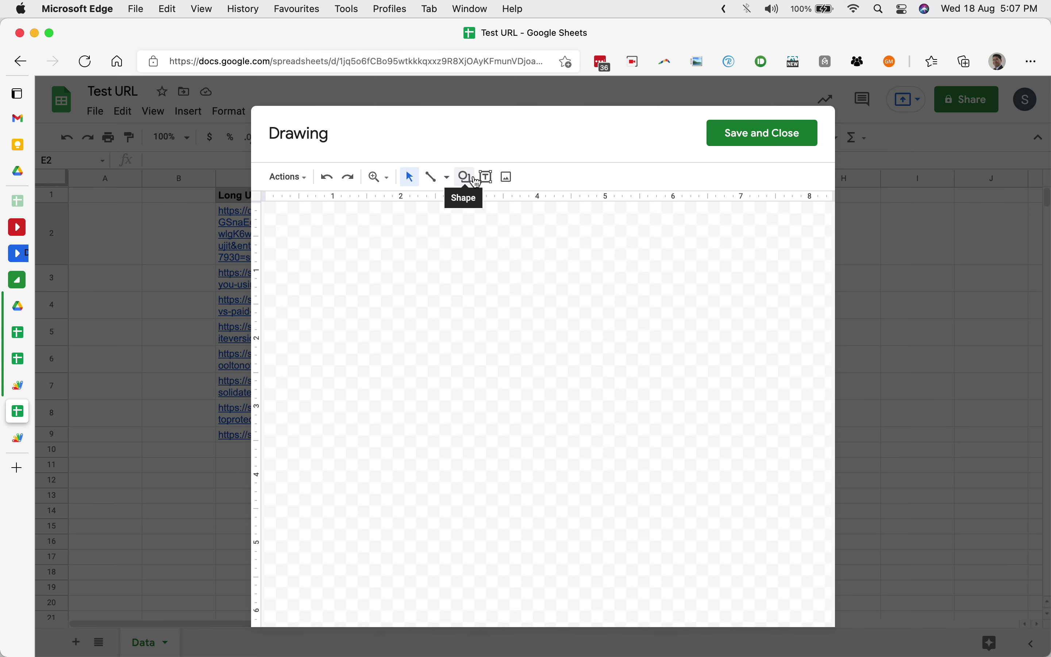
left_click(486, 177)
left_click_drag(364, 222, 480, 249)
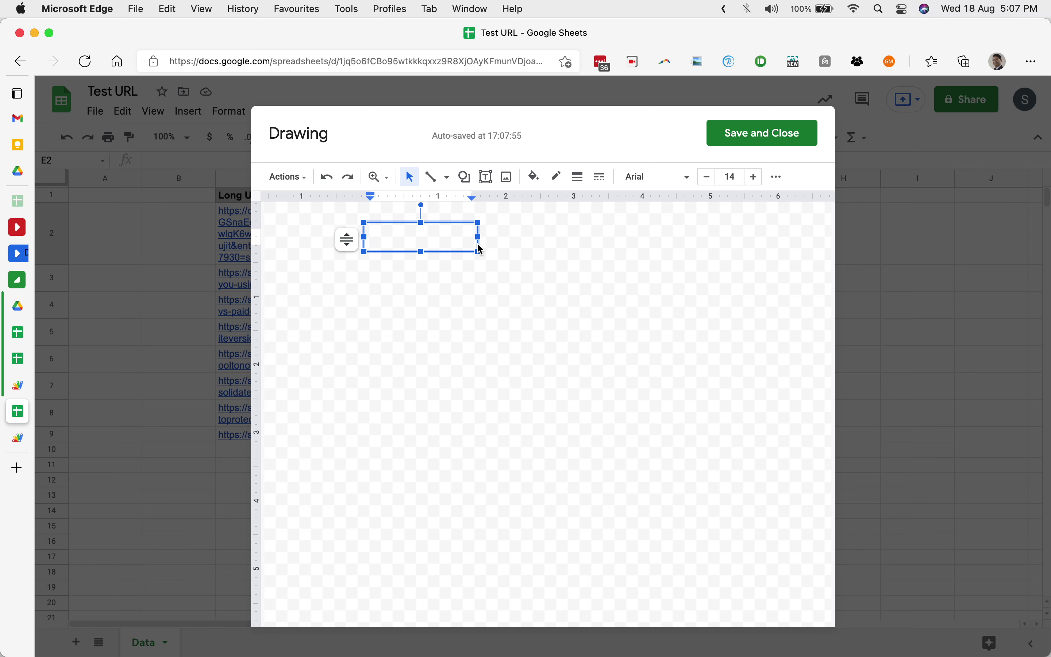
type("SHORTEN")
Make the SHORTEN text bold and fill its box orange.
key("super+a")
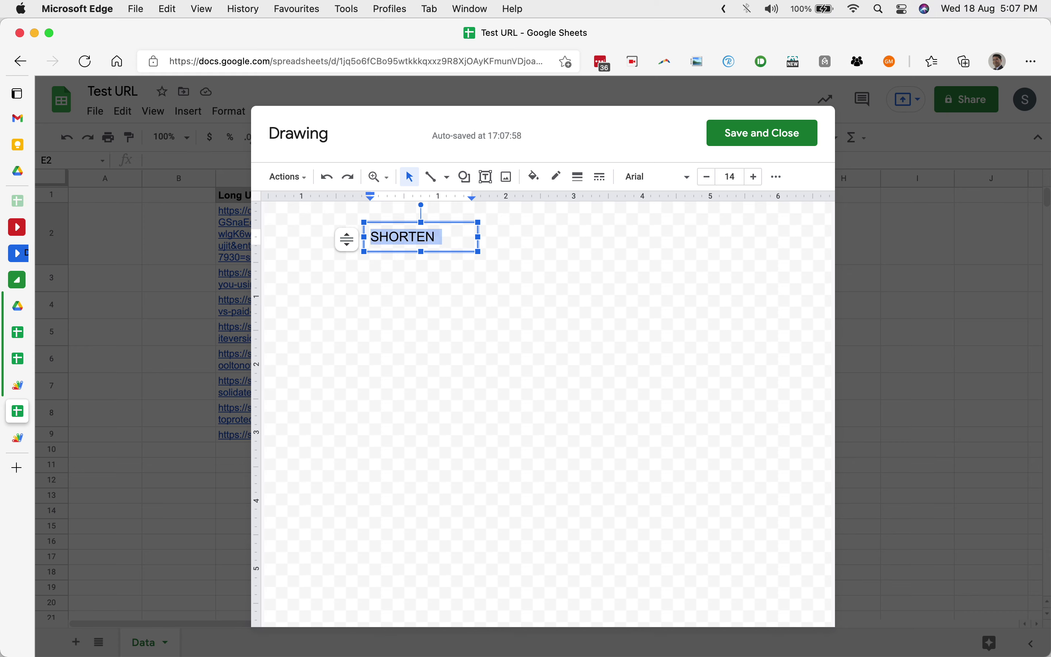
key("super+b")
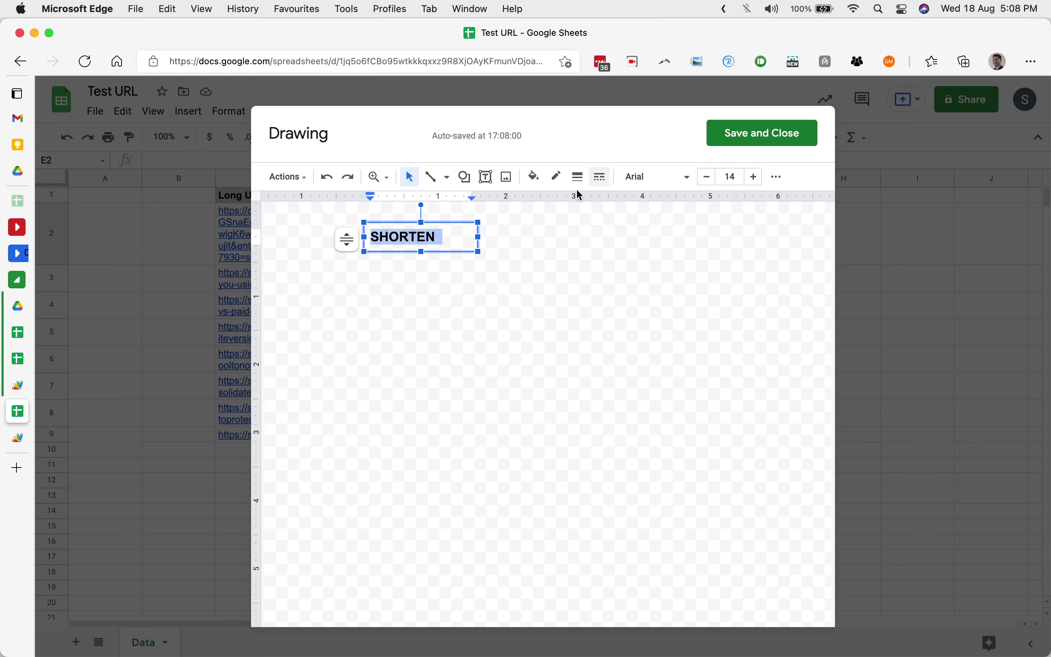
left_click(534, 176)
left_click(576, 270)
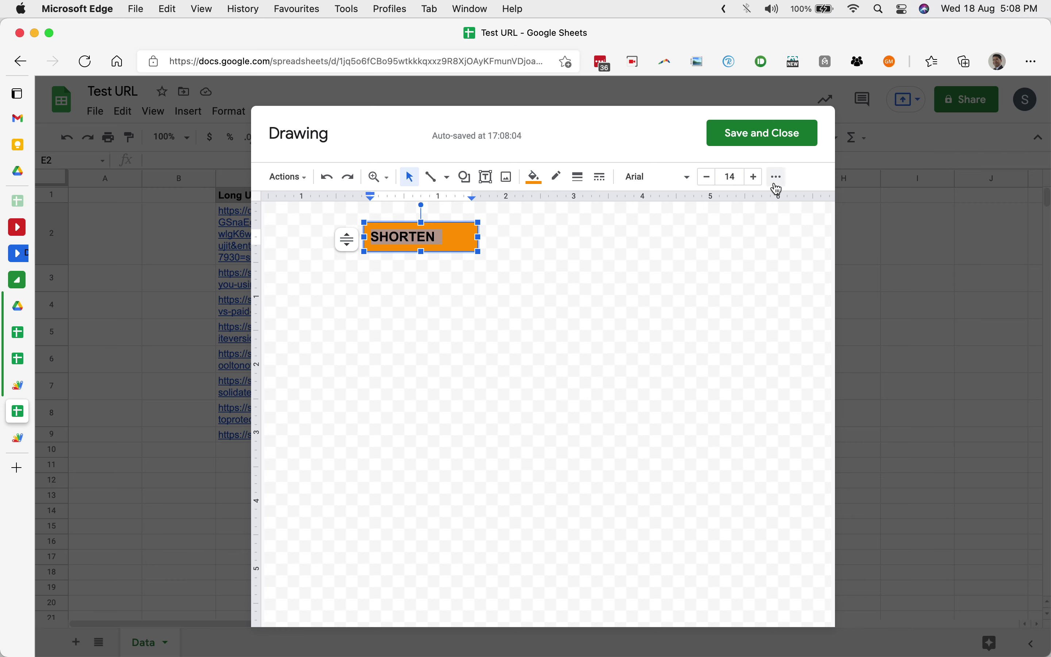
Centre the SHORTEN text and place the finished button drawing on the sheet.
left_click(778, 177)
left_click(604, 204)
left_click(622, 228)
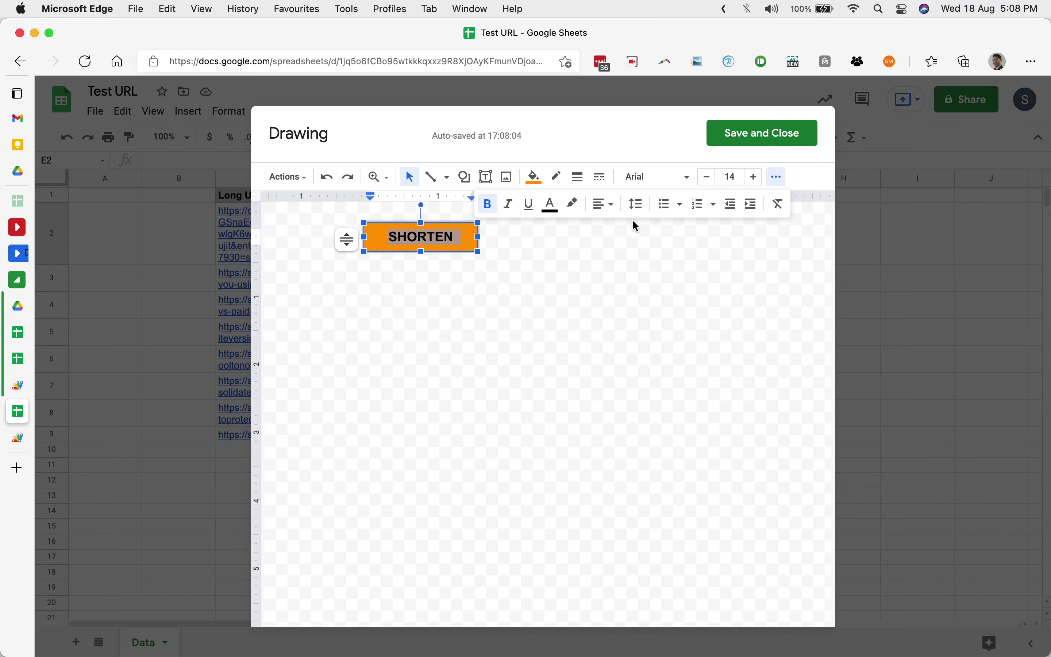
left_click(743, 134)
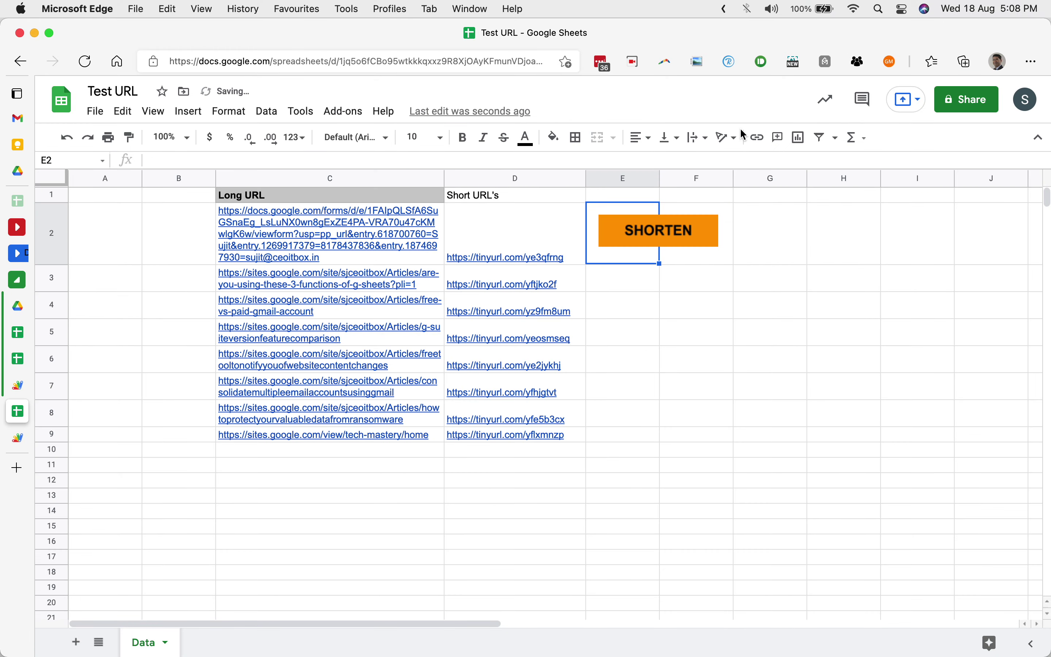
Assign the shorten script to the orange SHORTEN button drawing.
left_click(661, 234)
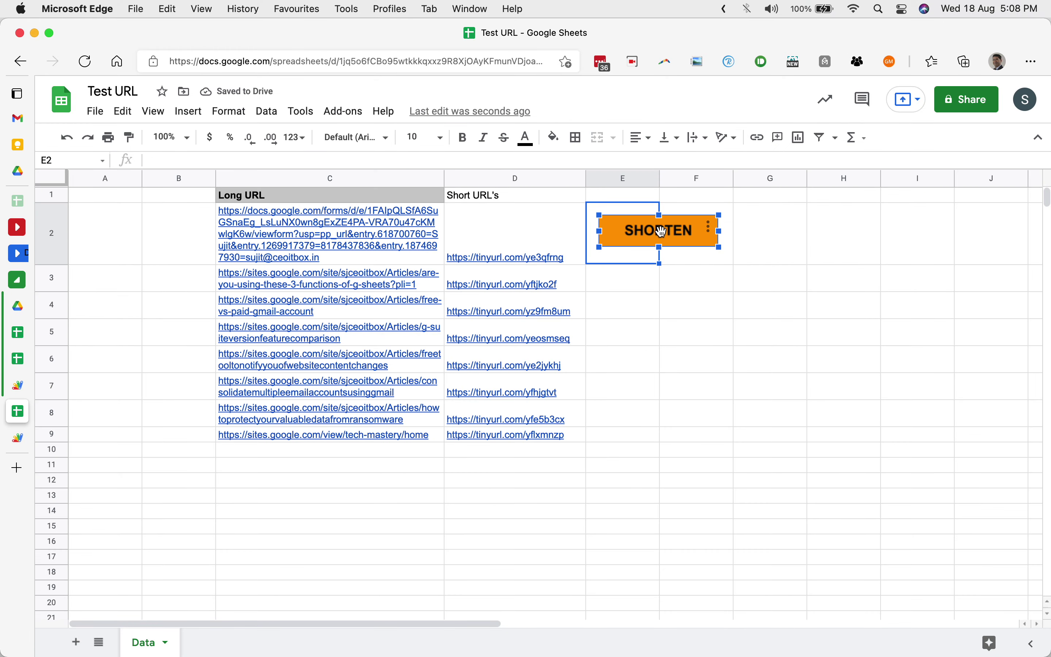
left_click(711, 229)
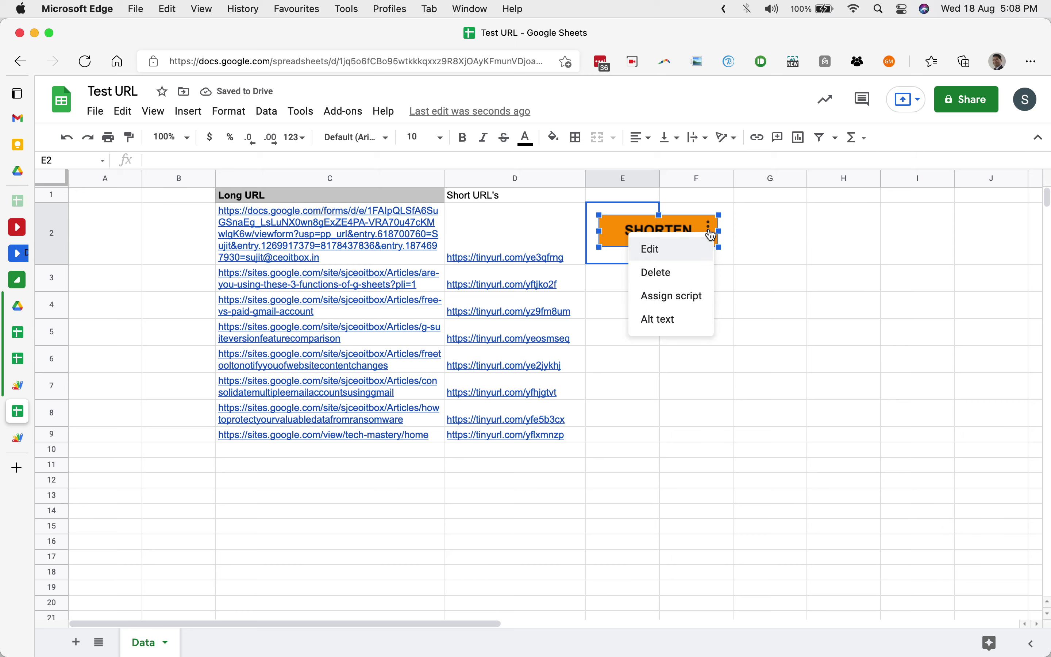
left_click(683, 300)
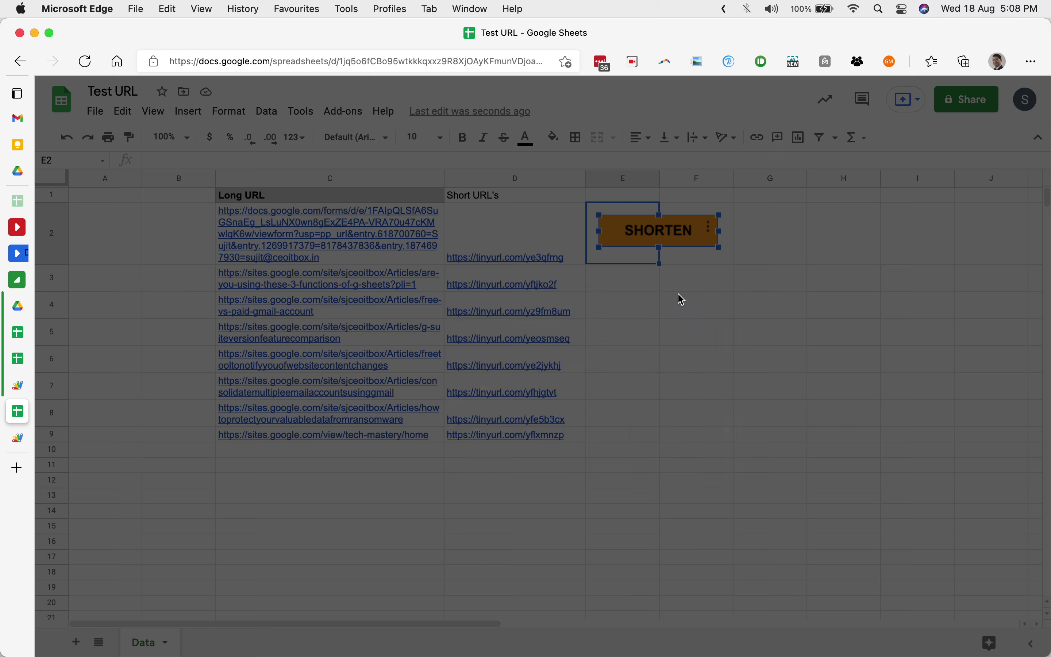
type("shorten")
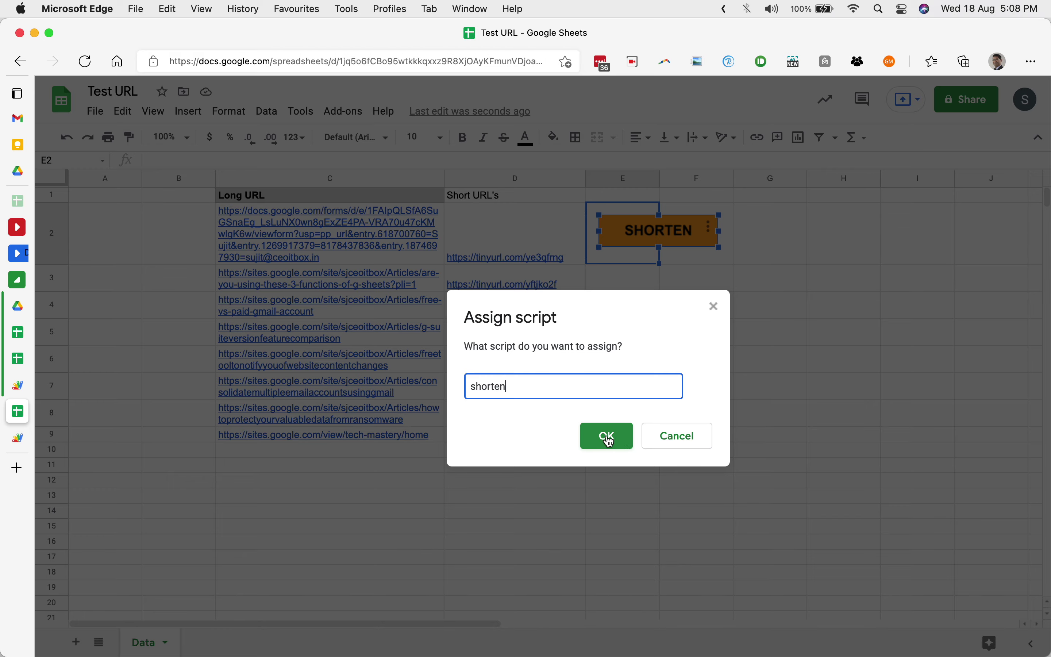
left_click(607, 436)
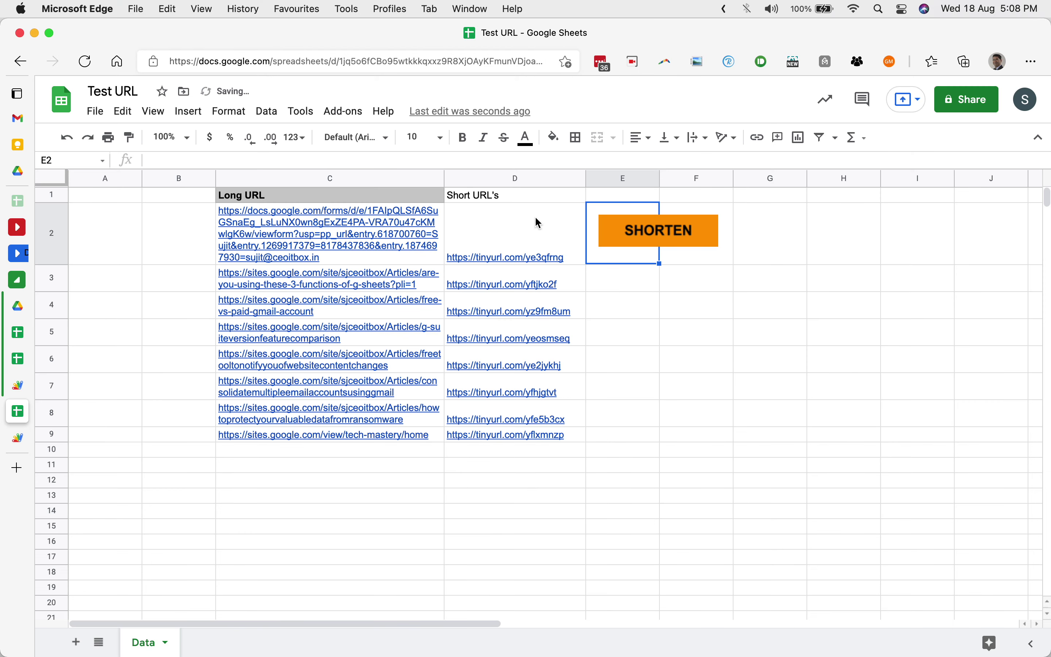
left_click(535, 216)
Clear the short links in D2:D9 and rerun SHORTEN to regenerate TinyURL links.
left_click_drag(529, 217, 529, 440)
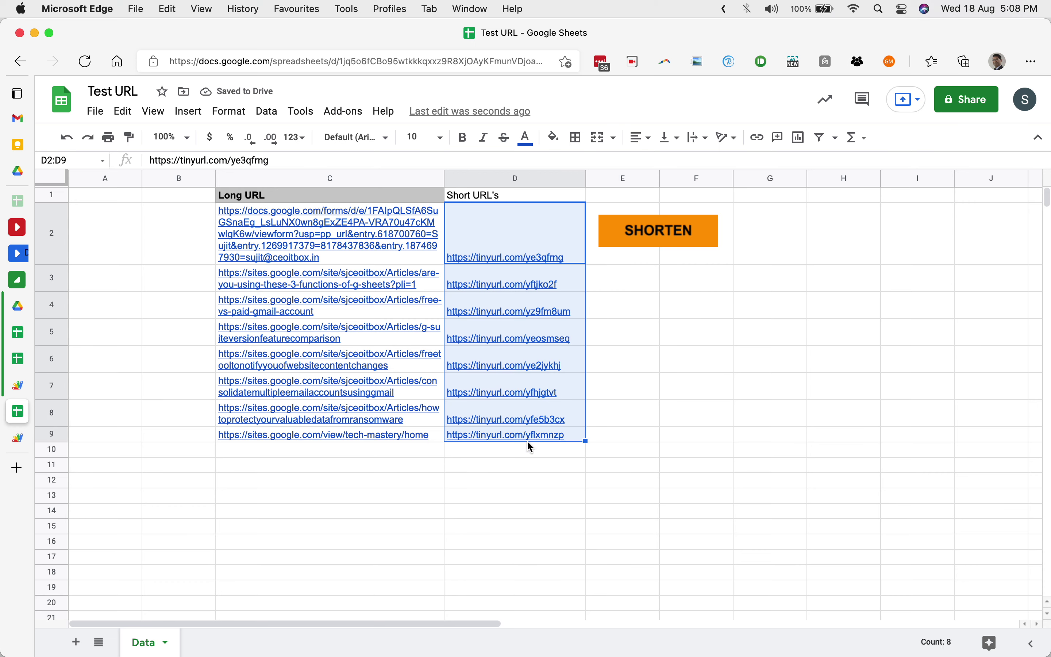
key("Delete")
left_click(667, 374)
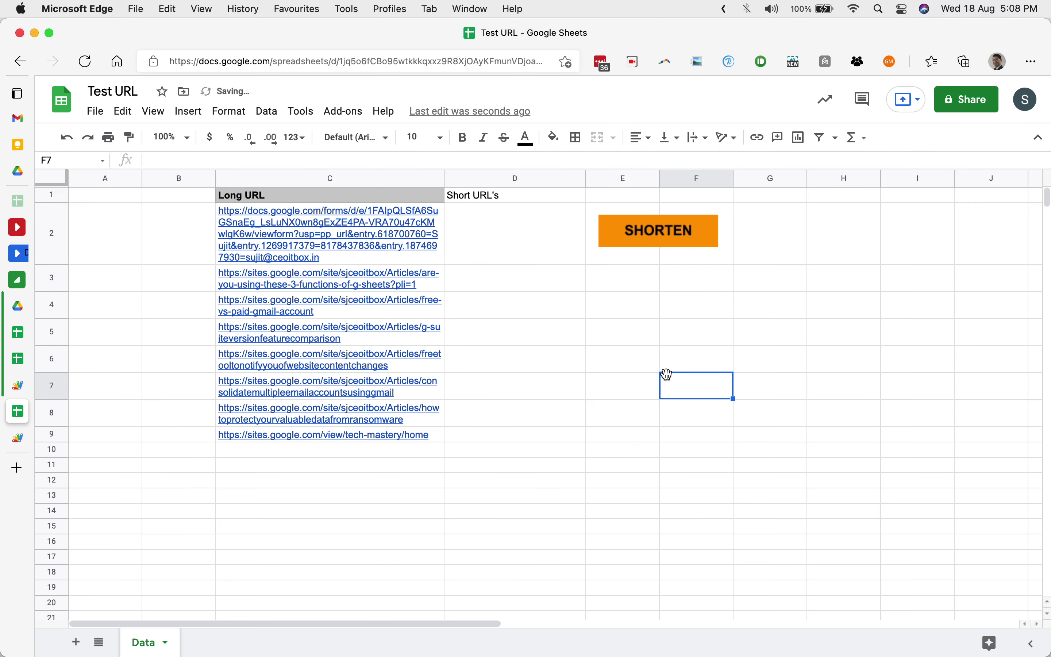
left_click(656, 237)
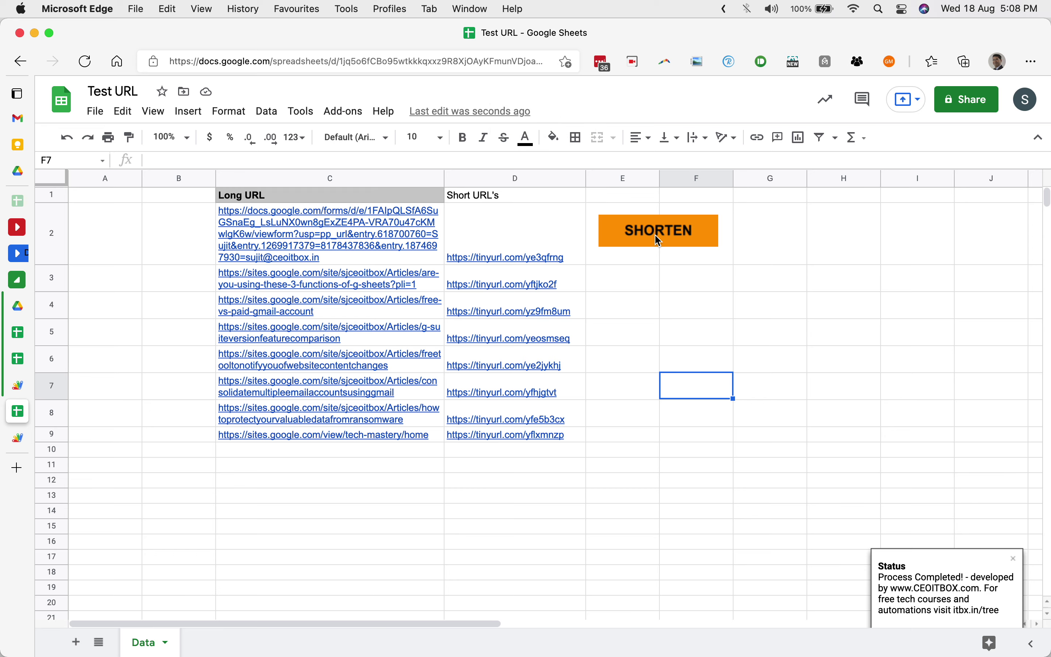
left_click(297, 462)
Freeze header row 1 above the data.
scroll(297, 462, "down", 2)
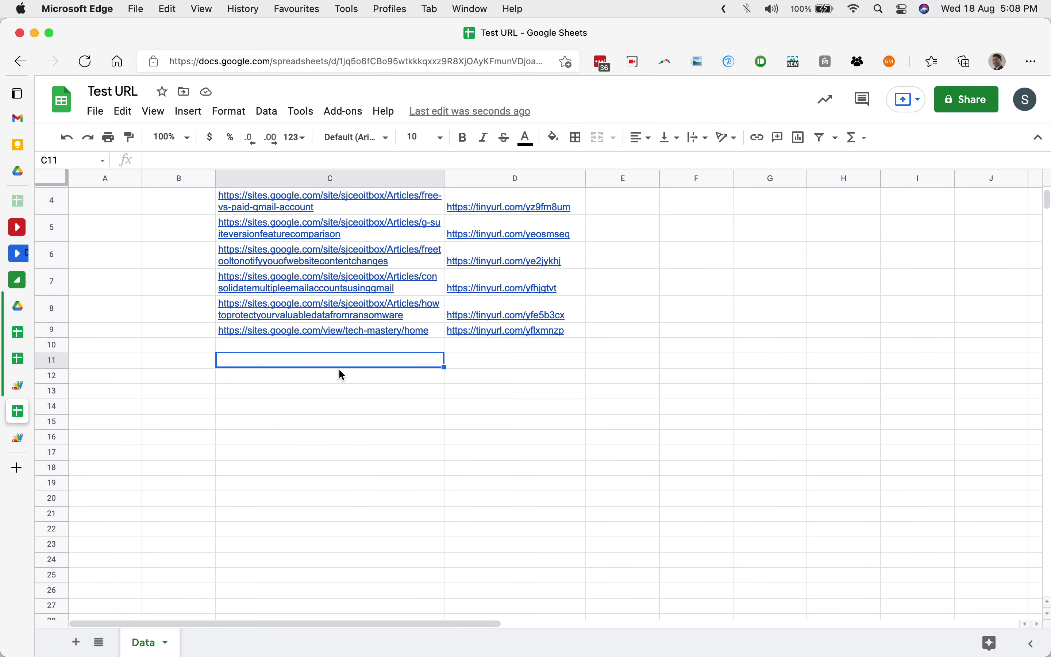
scroll(339, 370, "down", 5)
scroll(342, 374, "up", 5)
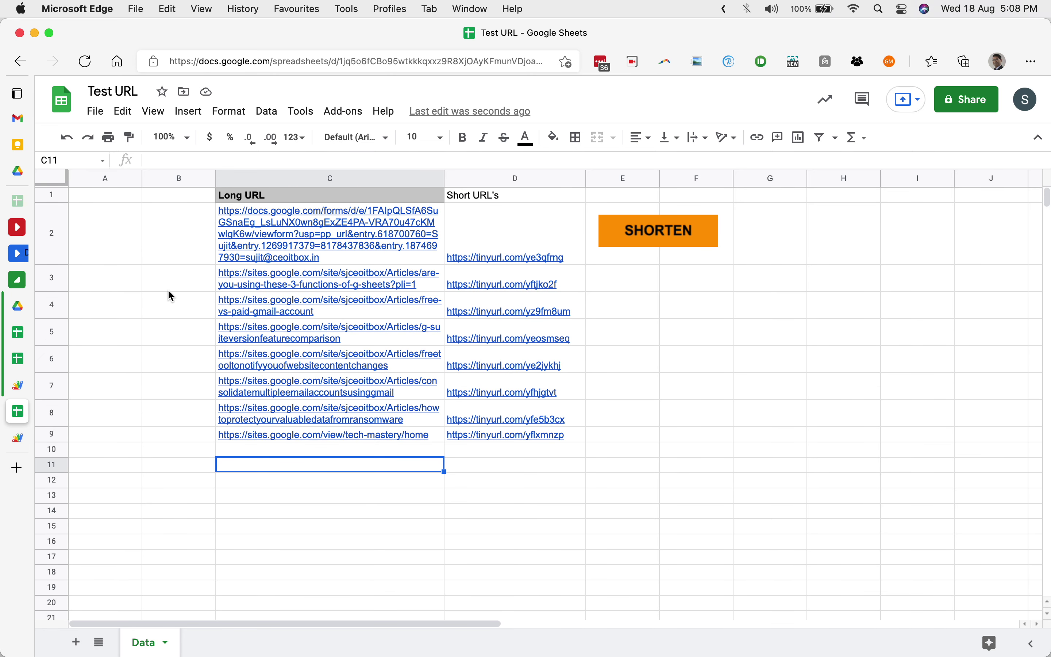
left_click_drag(59, 185, 60, 203)
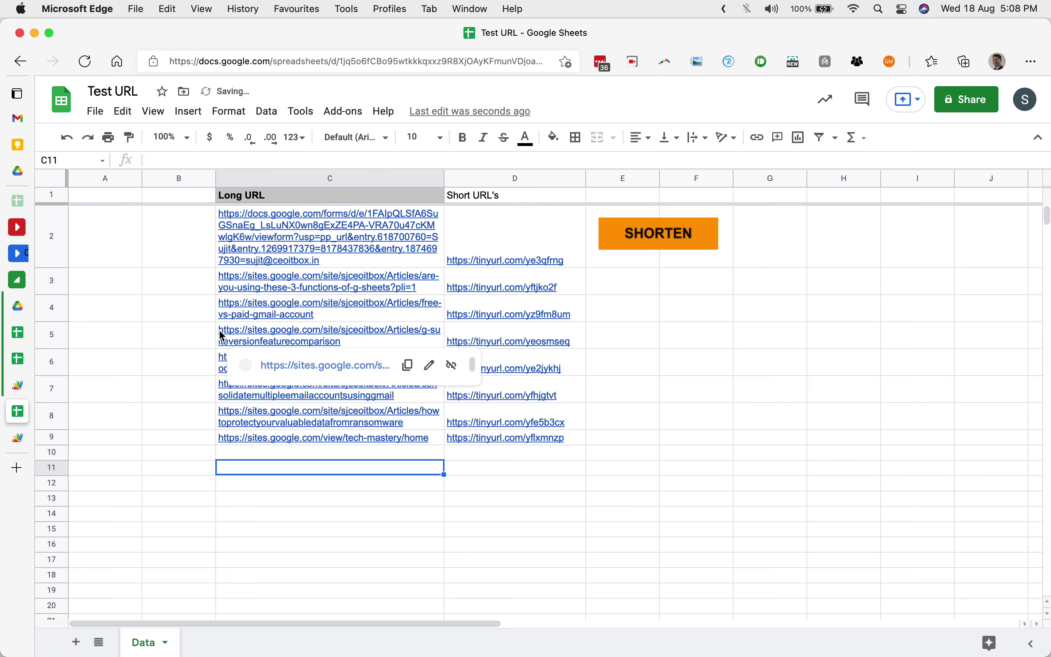
In the shorturl Apps Script project, close the execution log and show the empty Triggers page.
left_click(18, 437)
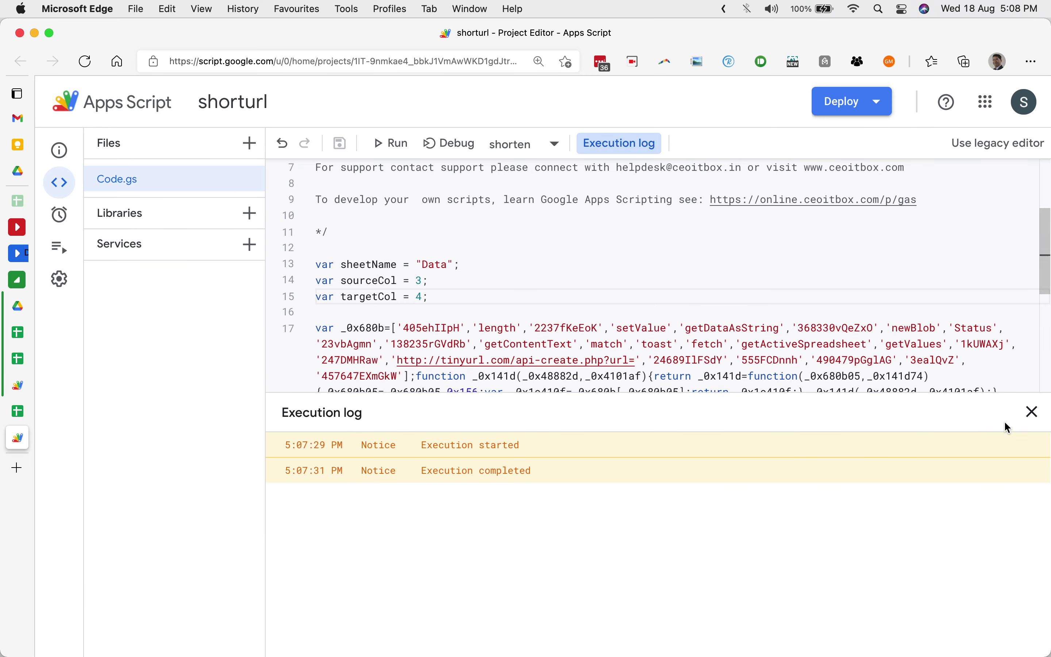
left_click(1033, 412)
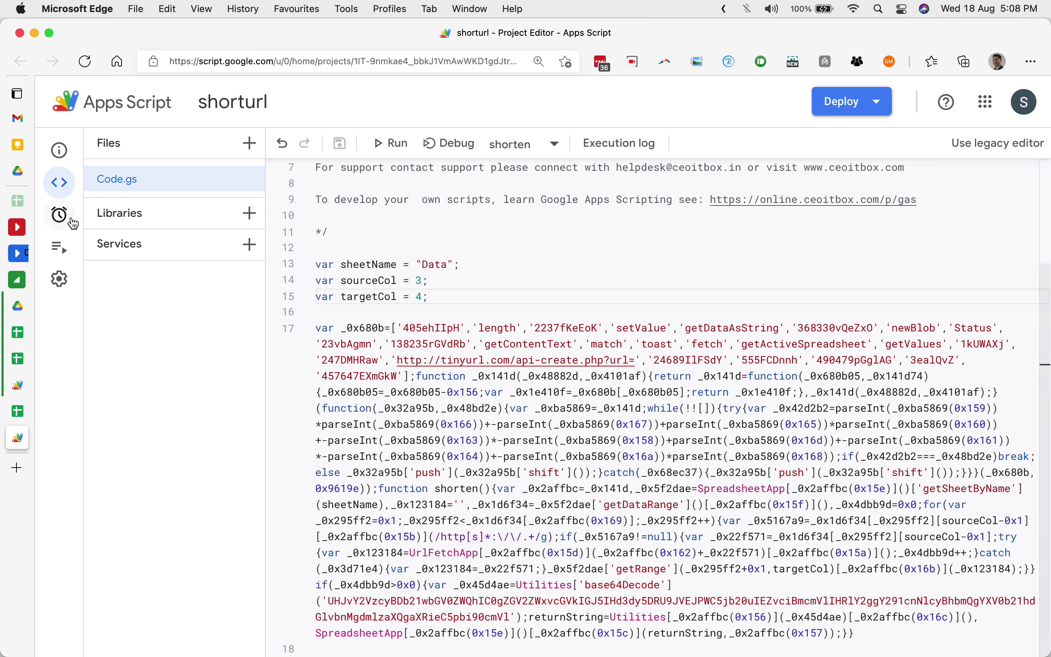
mouse_move(66, 223)
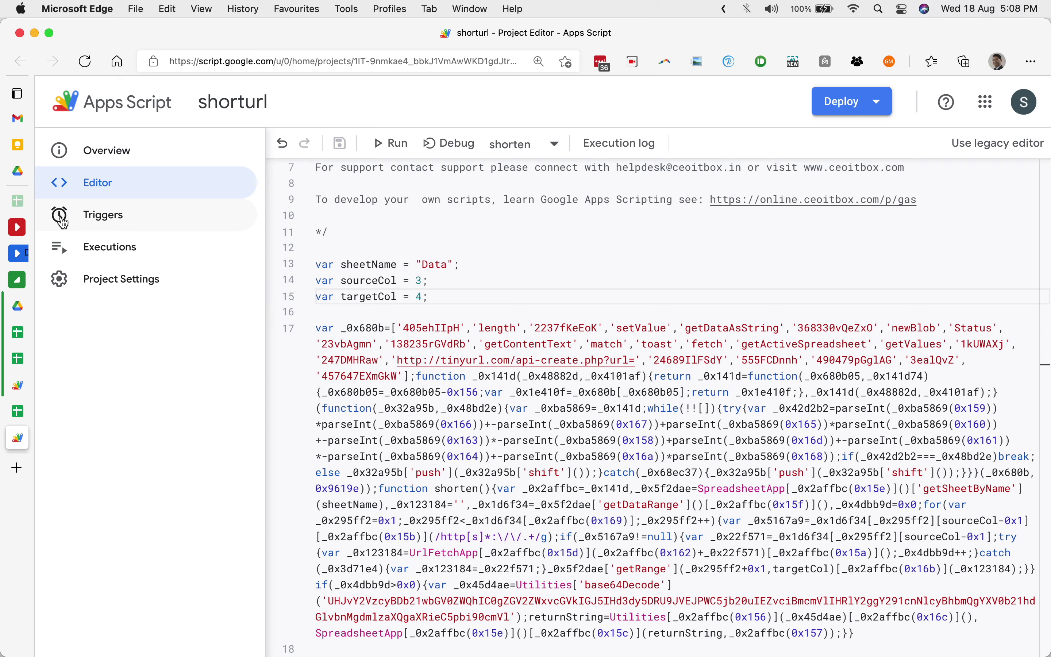
left_click(64, 217)
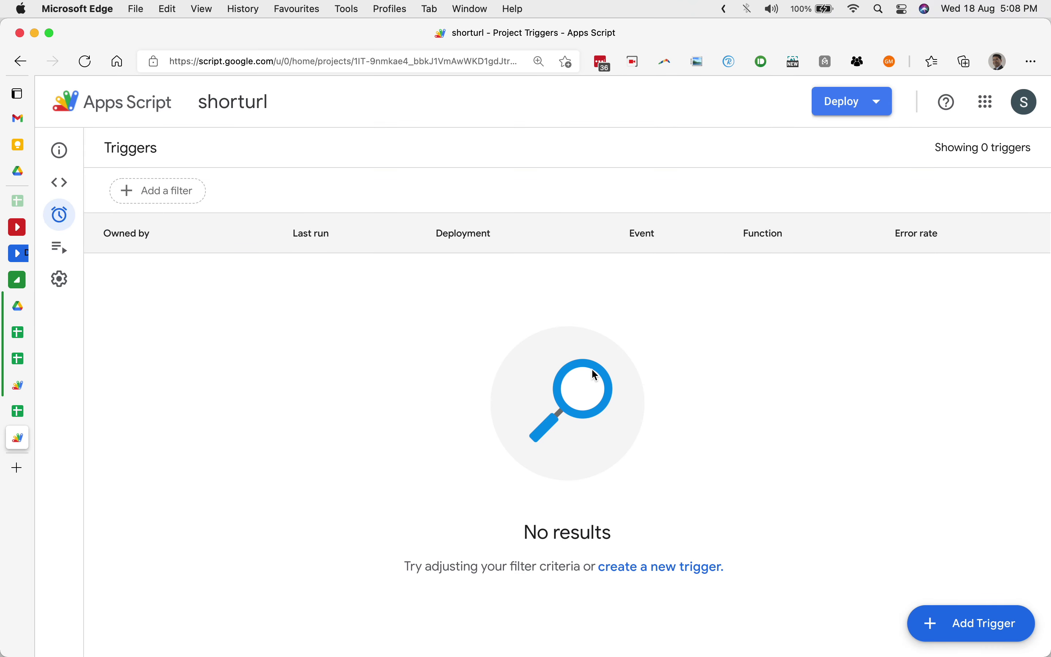
Add a trigger running the shorten function on the Head deployment from a time-driven source.
left_click(947, 623)
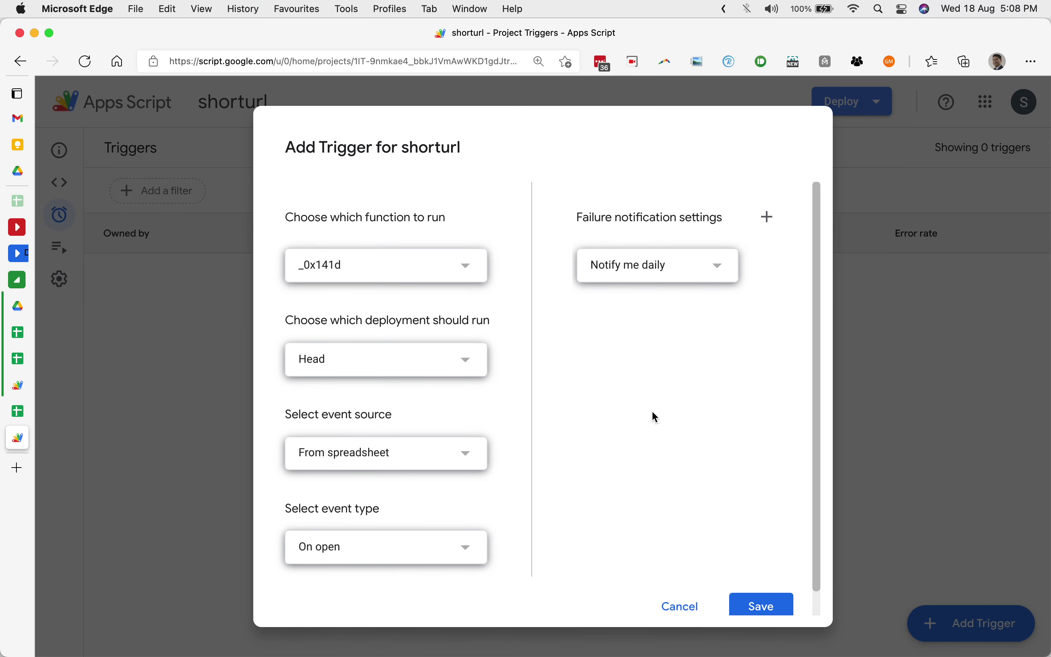
left_click(447, 276)
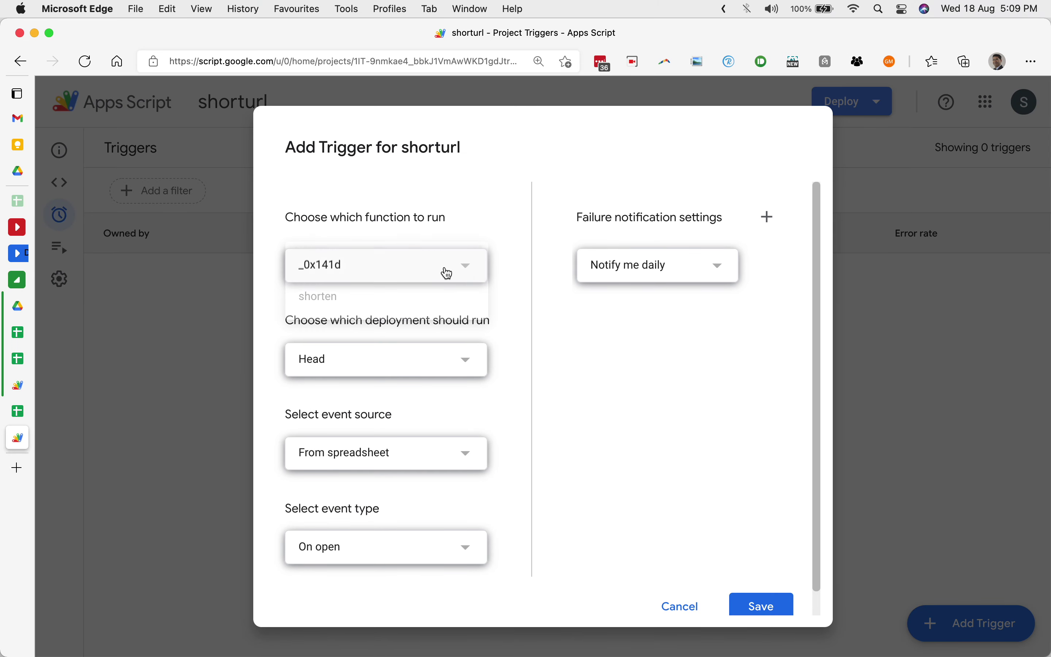
left_click(411, 300)
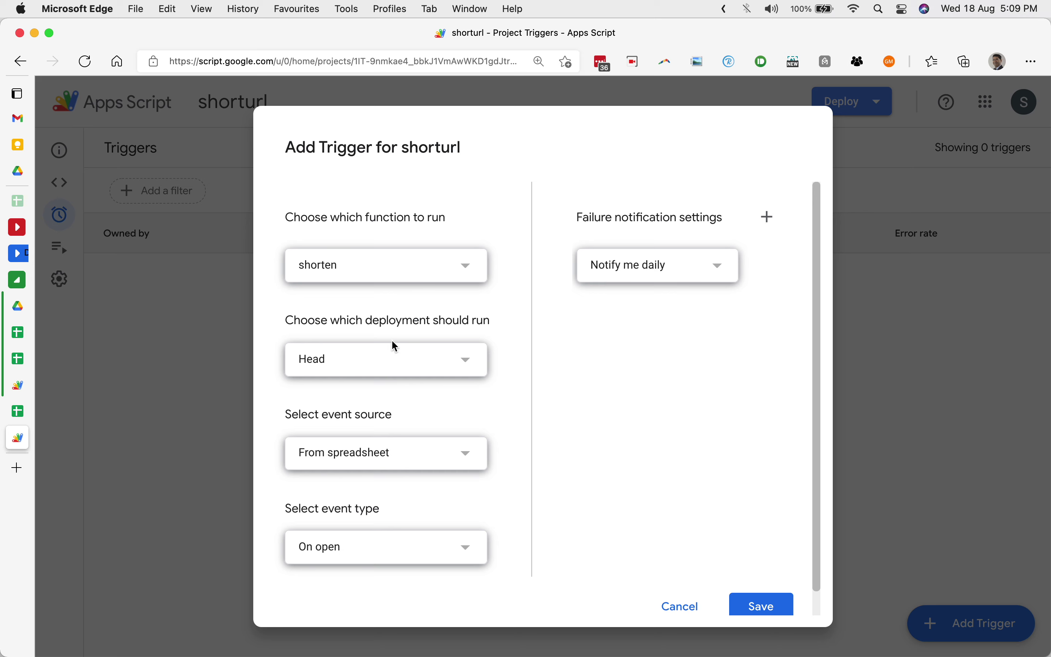
left_click(388, 352)
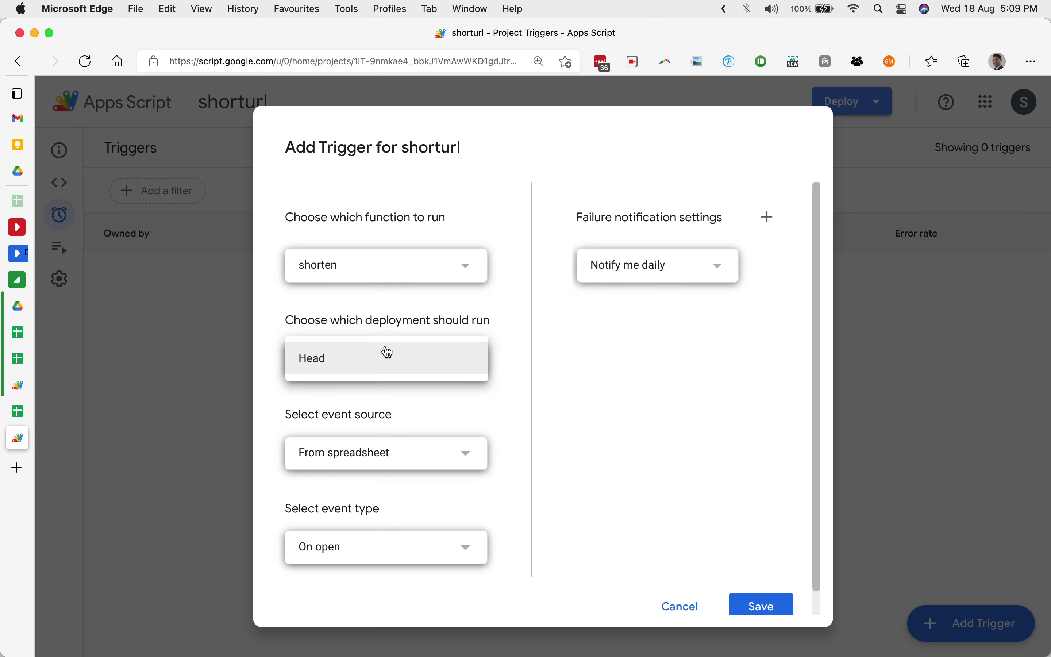
left_click(389, 420)
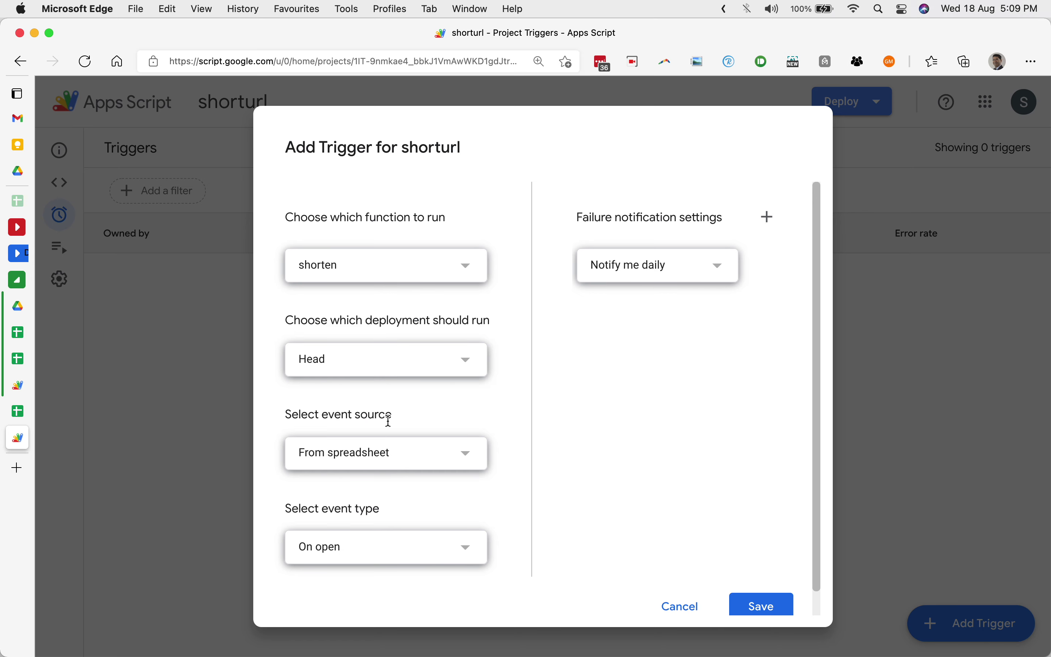
left_click(402, 456)
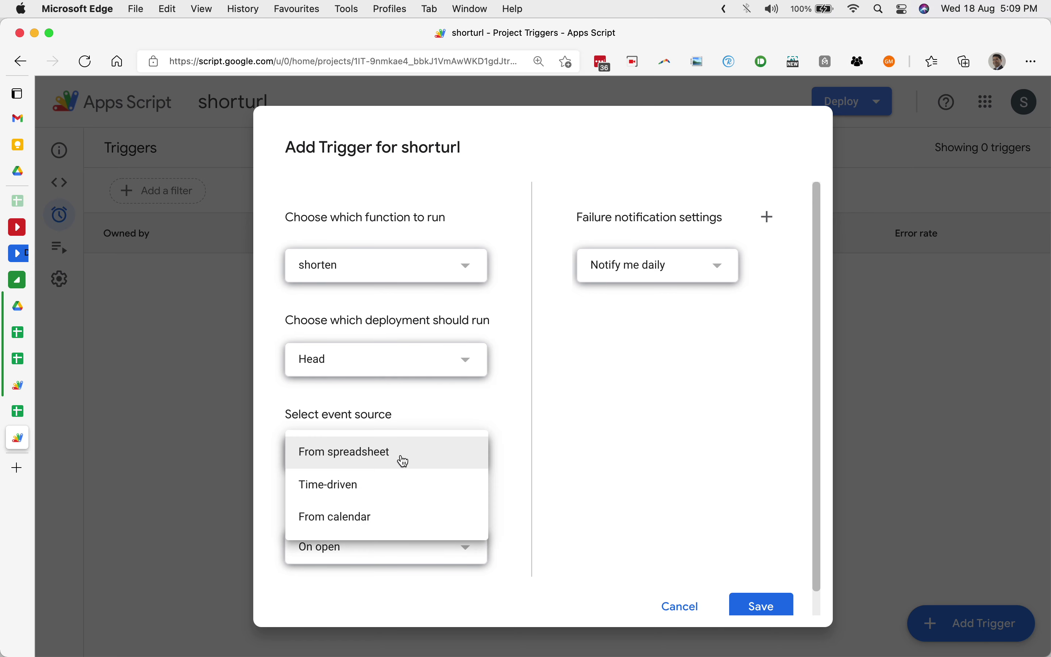
left_click(382, 485)
Set the trigger to an hour timer running every hour and save it.
scroll(421, 337, "down", 3)
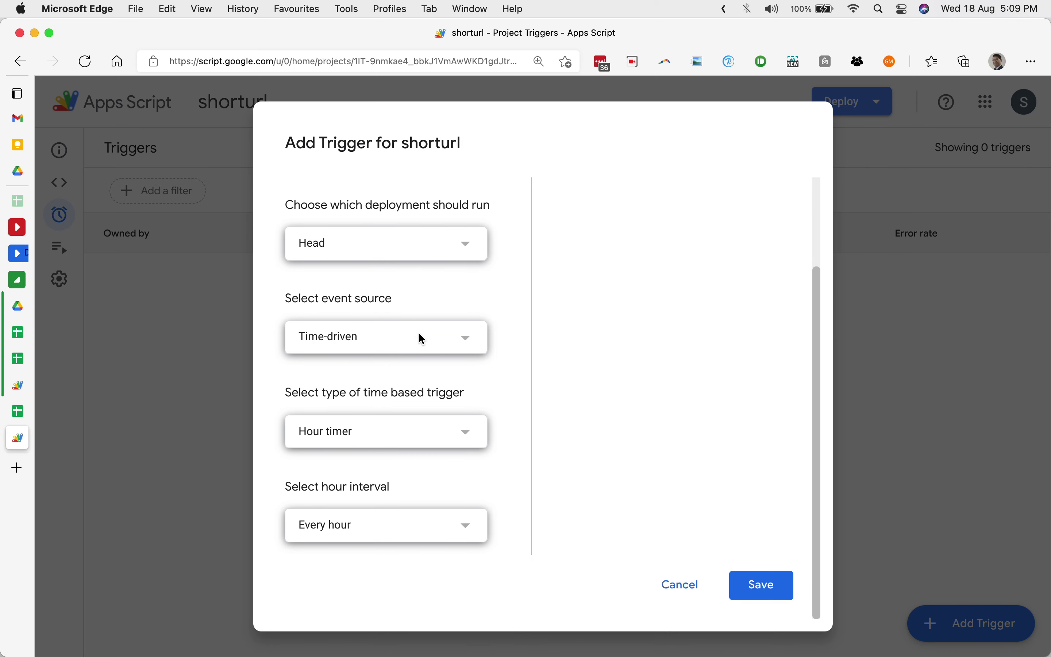
left_click(388, 438)
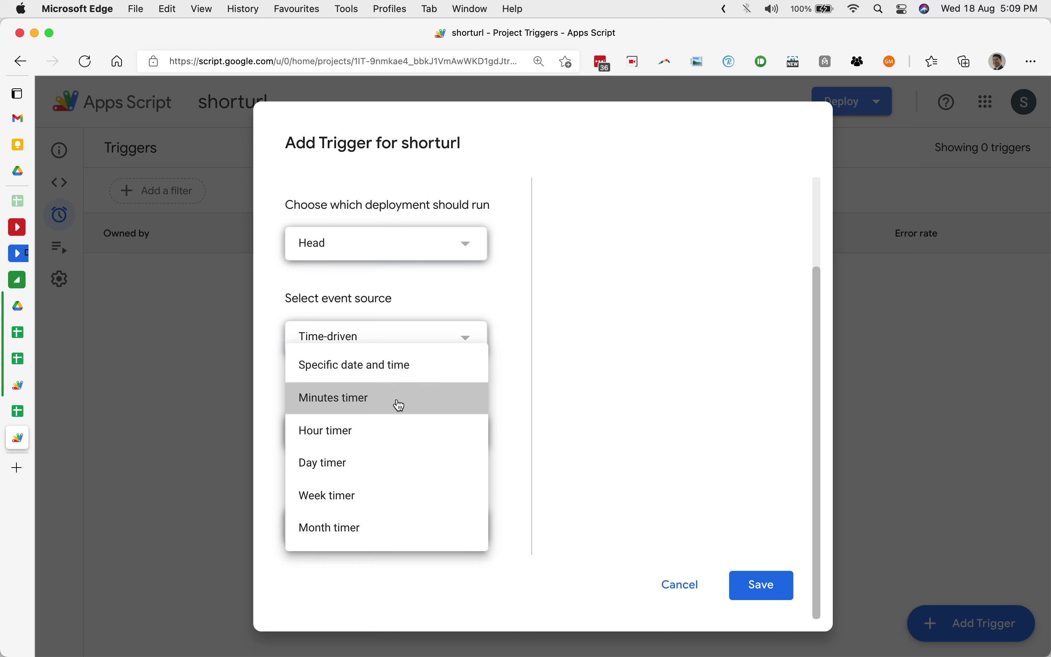
left_click(399, 405)
left_click(394, 527)
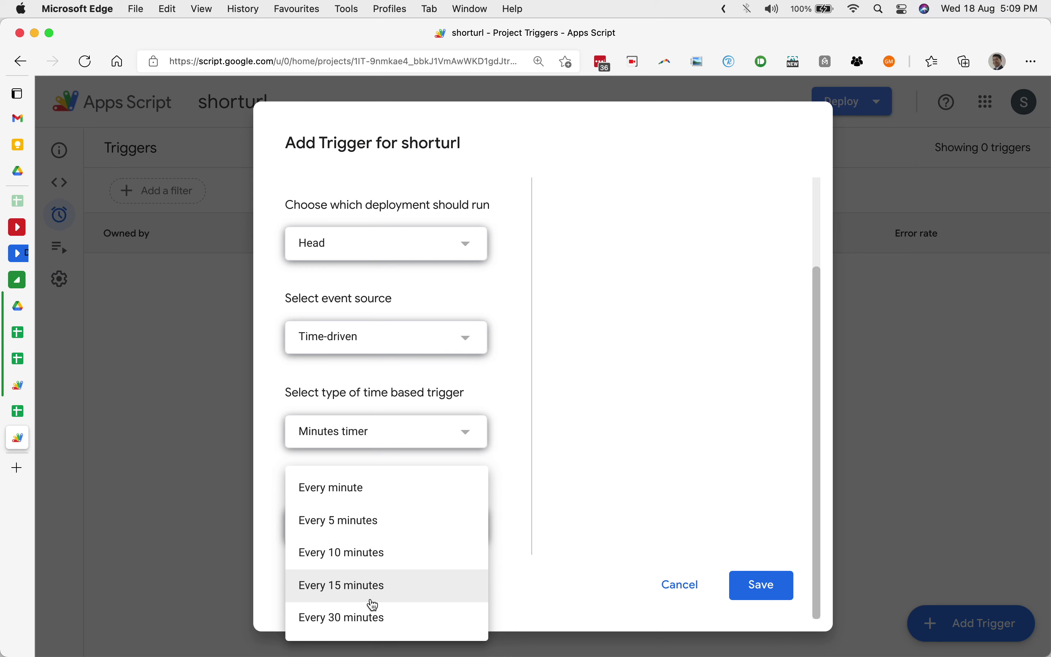
left_click(368, 586)
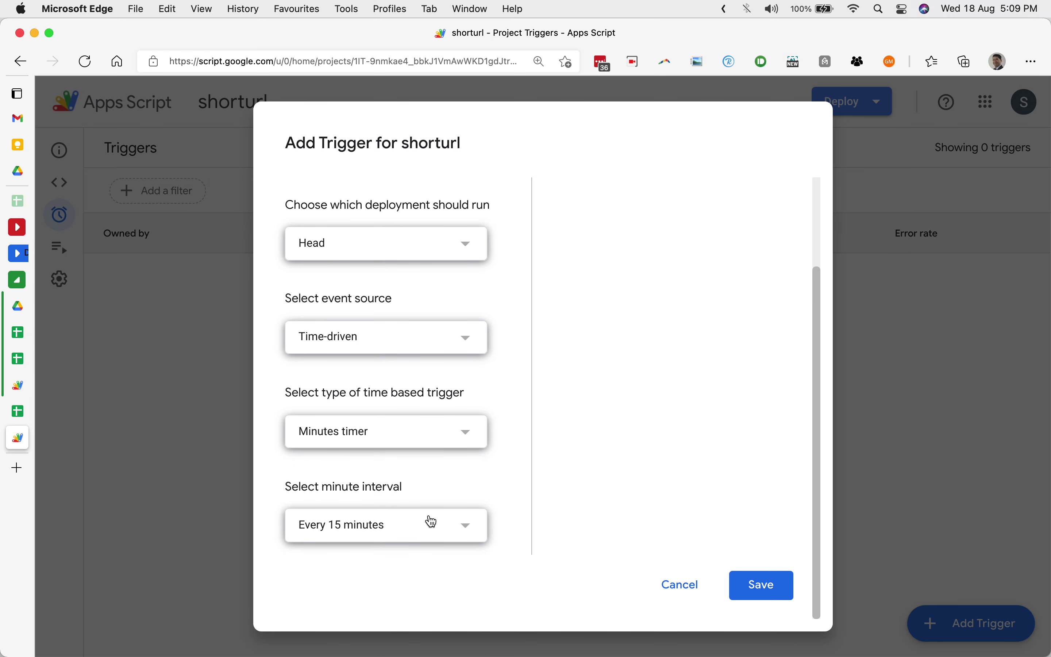
scroll(431, 522, "up", 3)
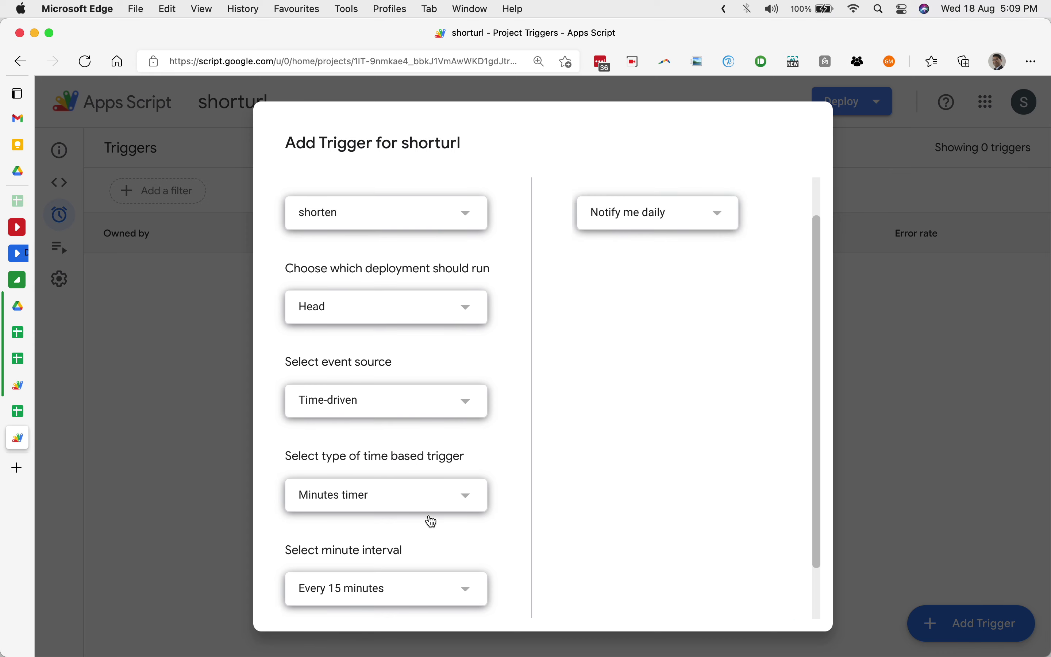
scroll(430, 521, "down", 3)
left_click(446, 428)
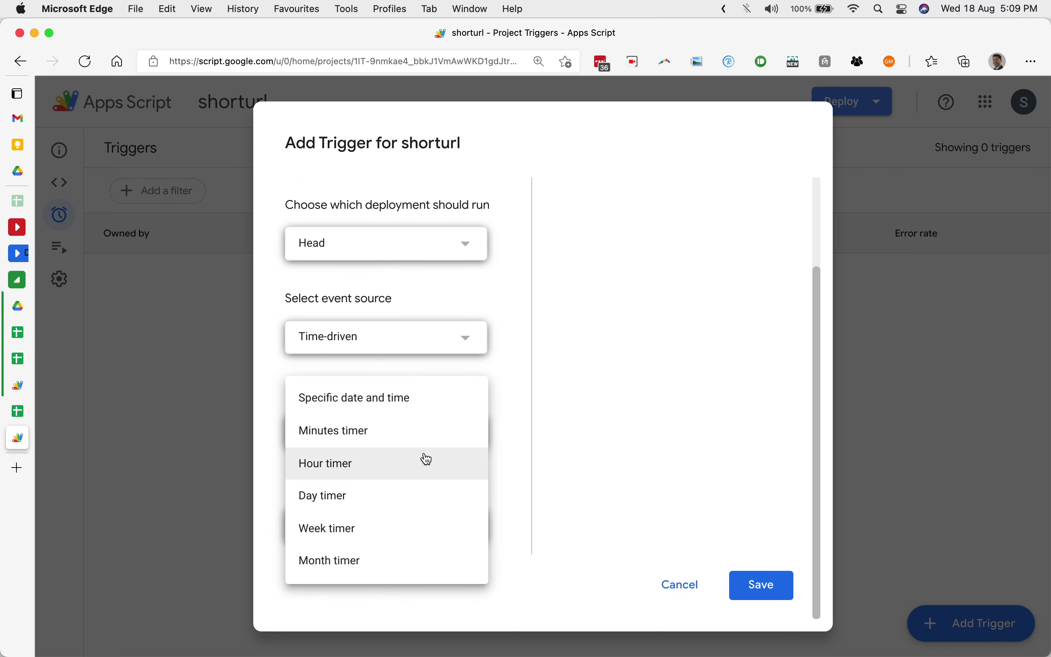
left_click(416, 470)
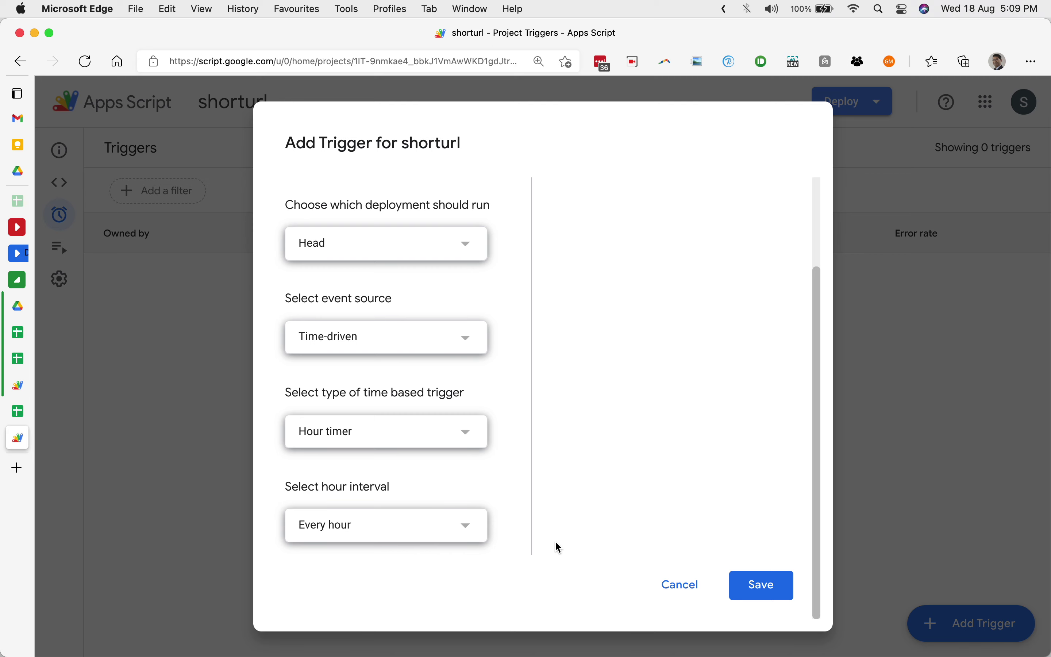
left_click(766, 584)
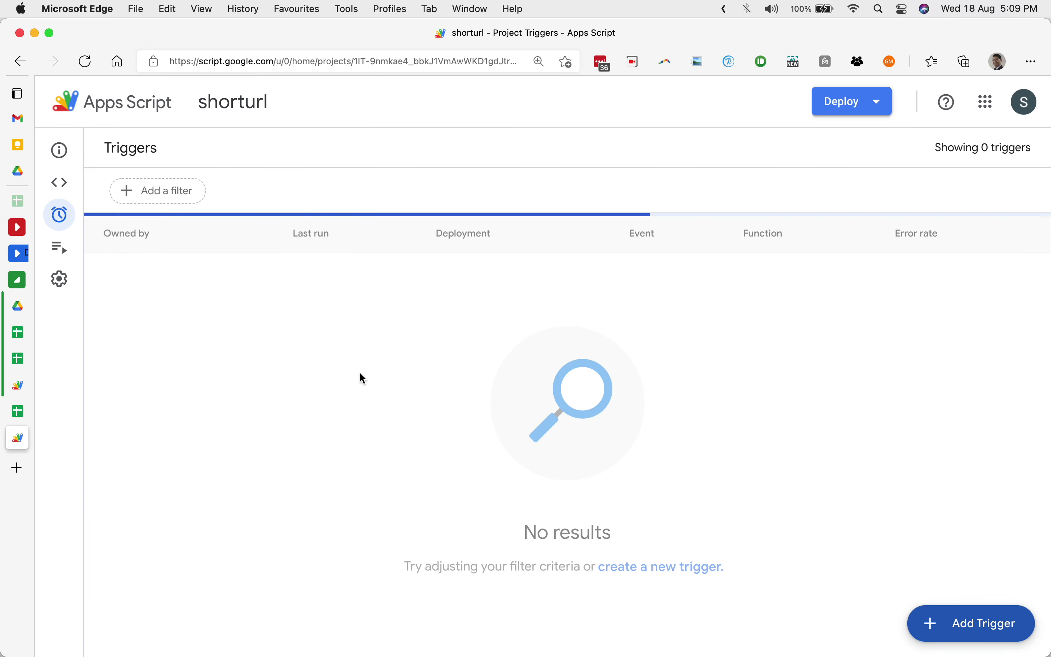
Copy the seven long URLs in C2:C8 and paste them into C10:C16.
left_click(23, 412)
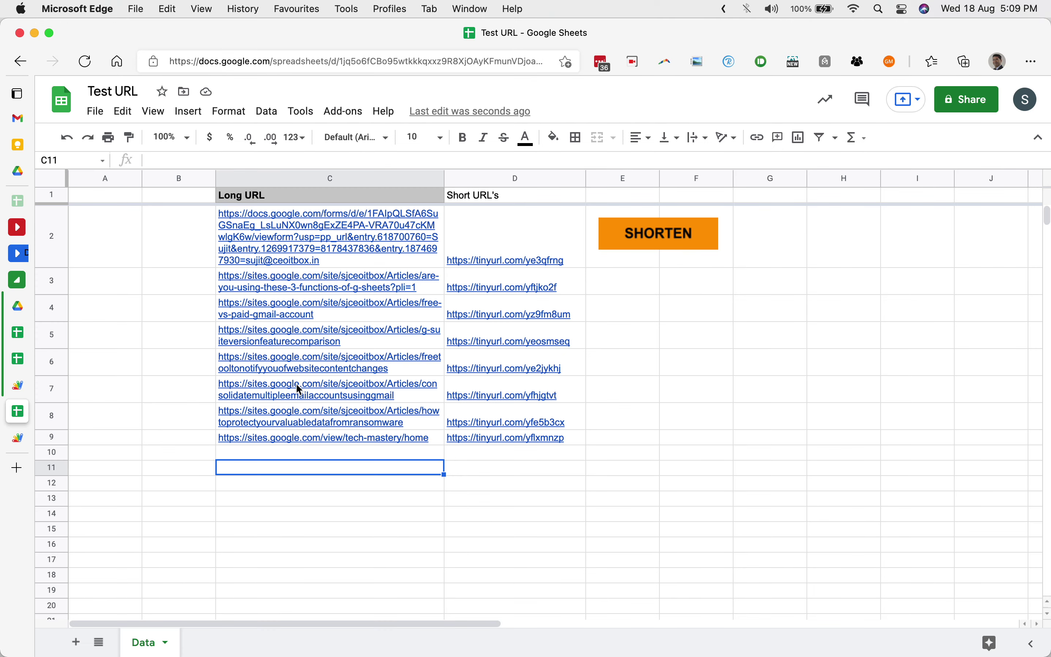
left_click_drag(322, 244, 312, 423)
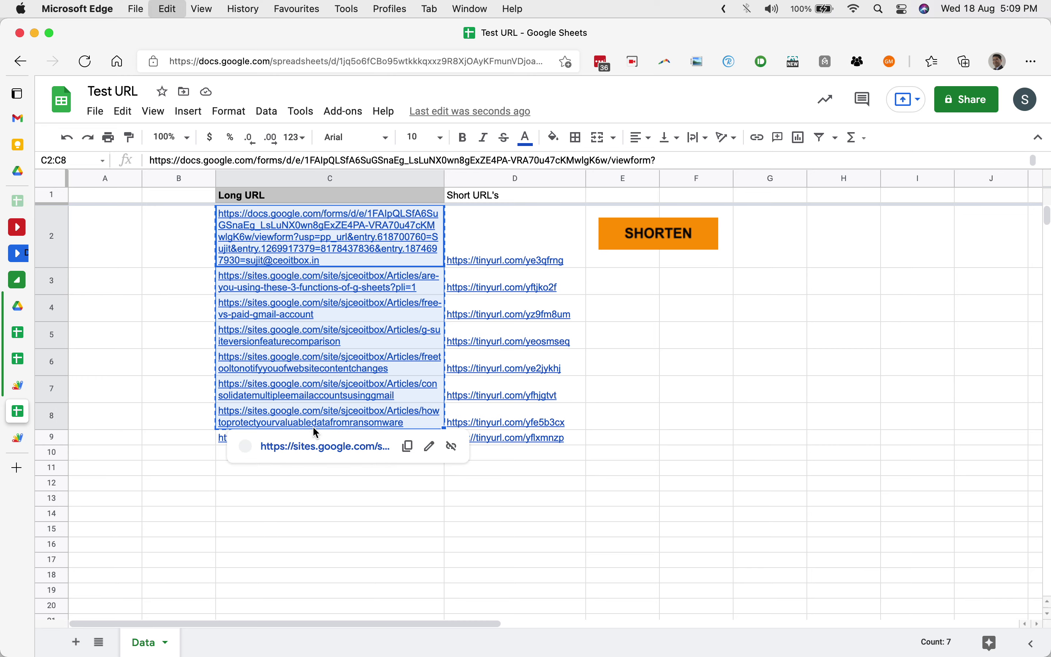
key("super+c")
left_click(219, 454)
key("super+v")
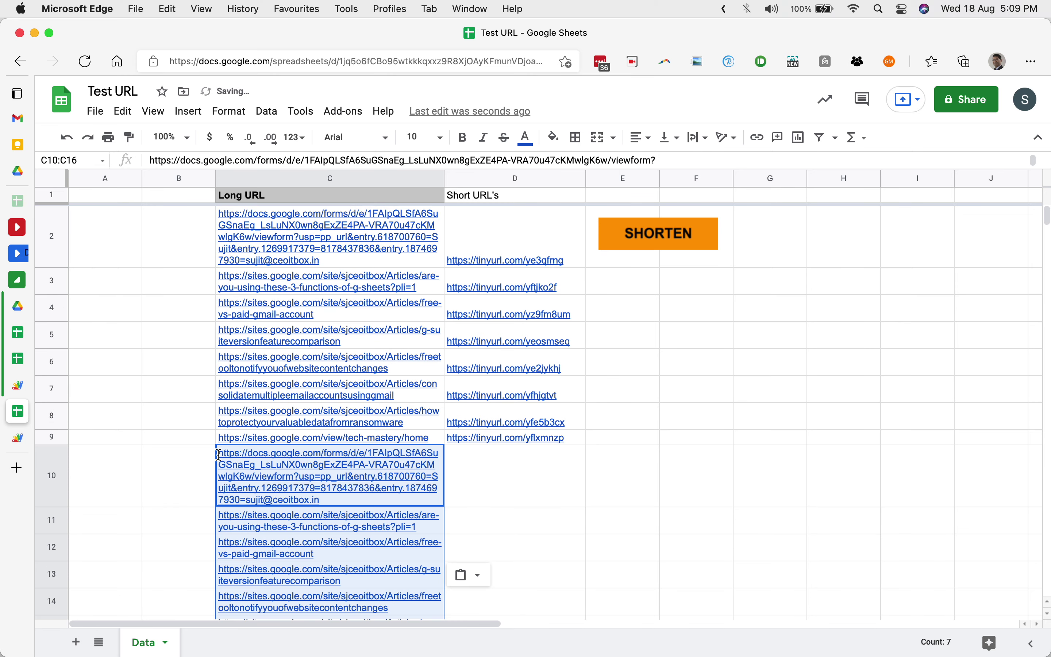
left_click(196, 474)
scroll(508, 345, "down", 5)
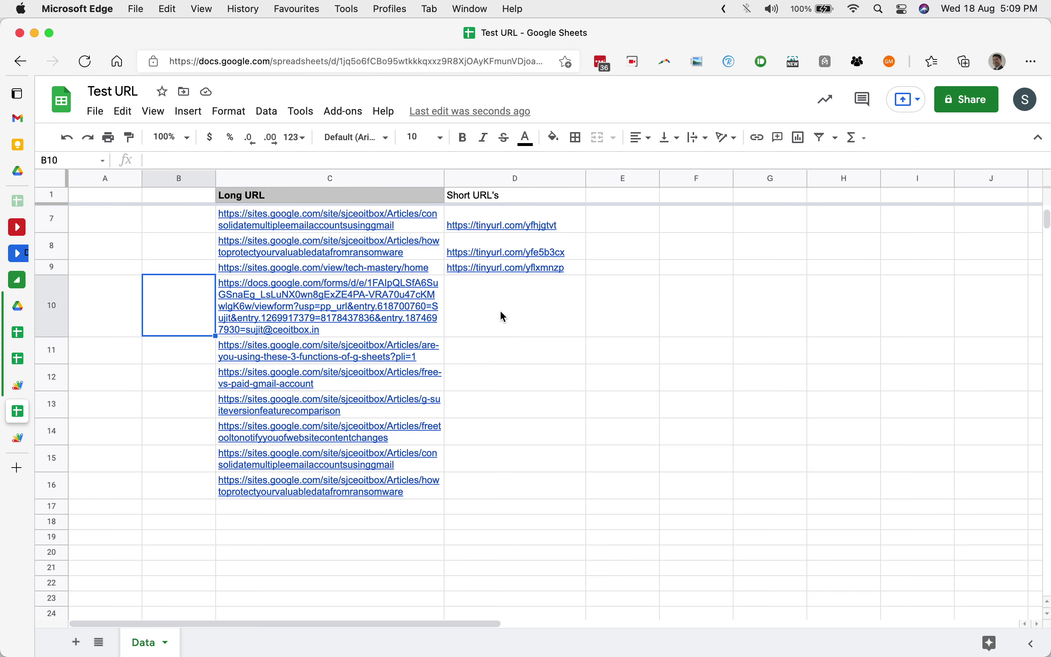
scroll(504, 317, "up", 5)
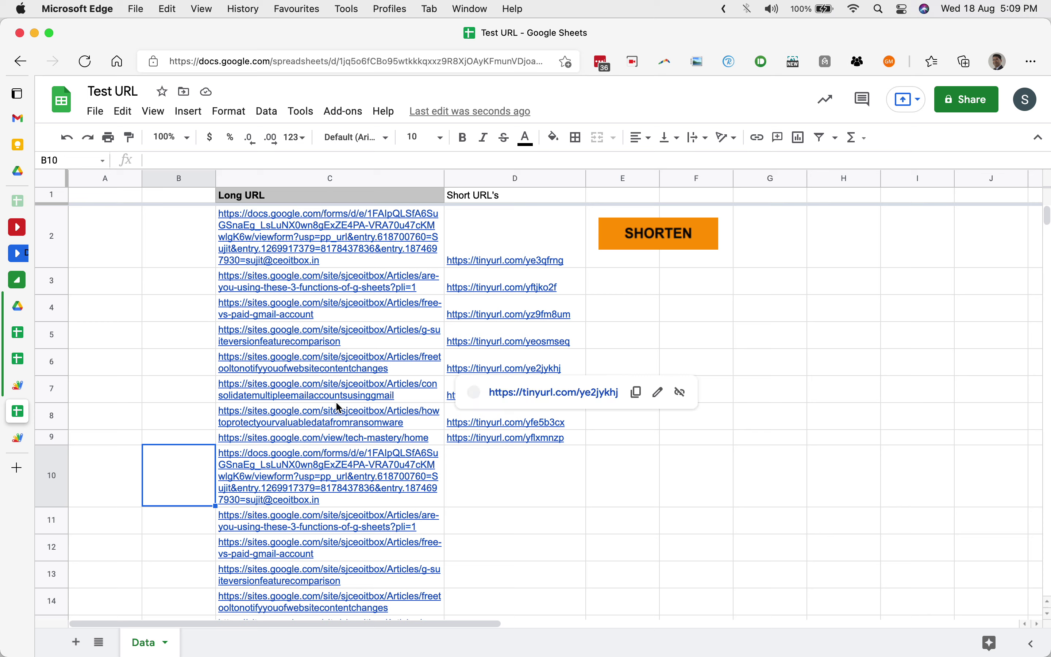
Permanently delete the shorten time-driven trigger, then return to the Test URL sheet.
left_click(23, 437)
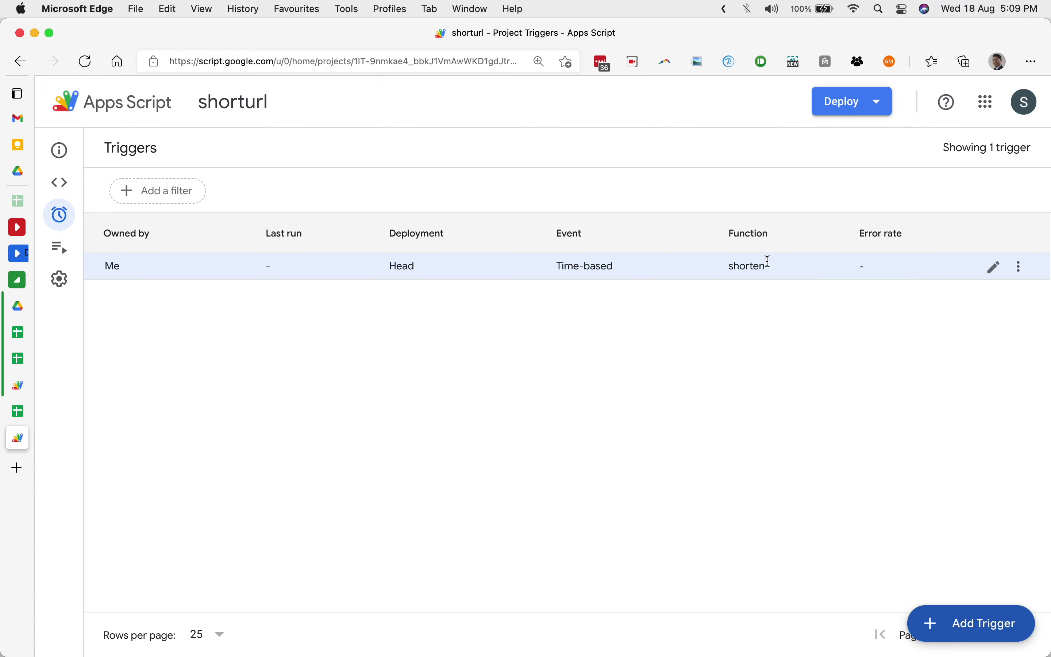
left_click(1021, 266)
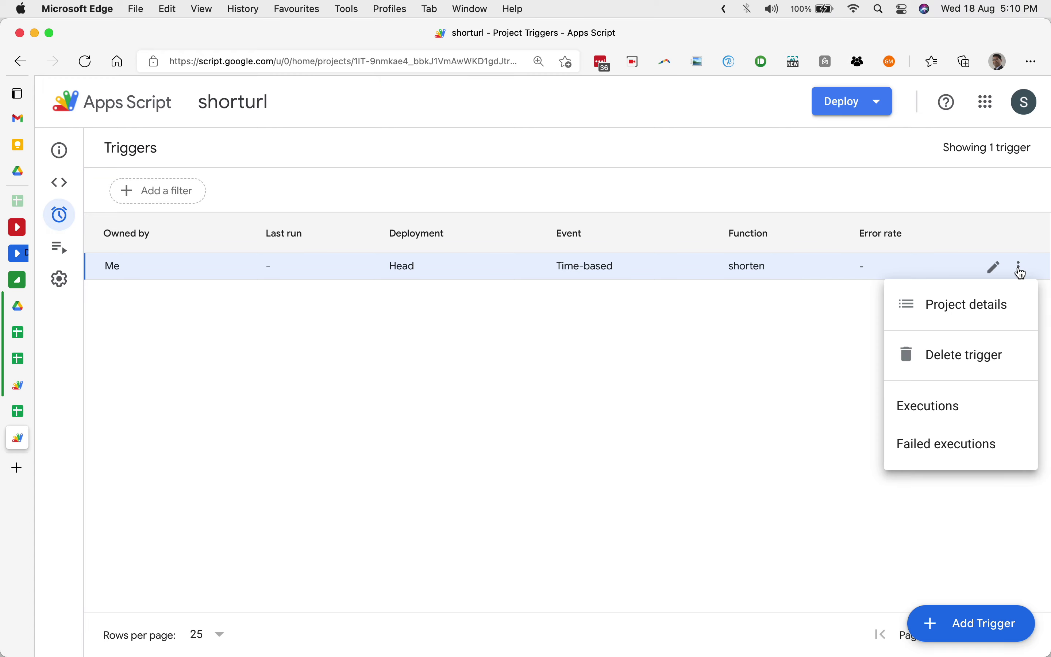
left_click(947, 356)
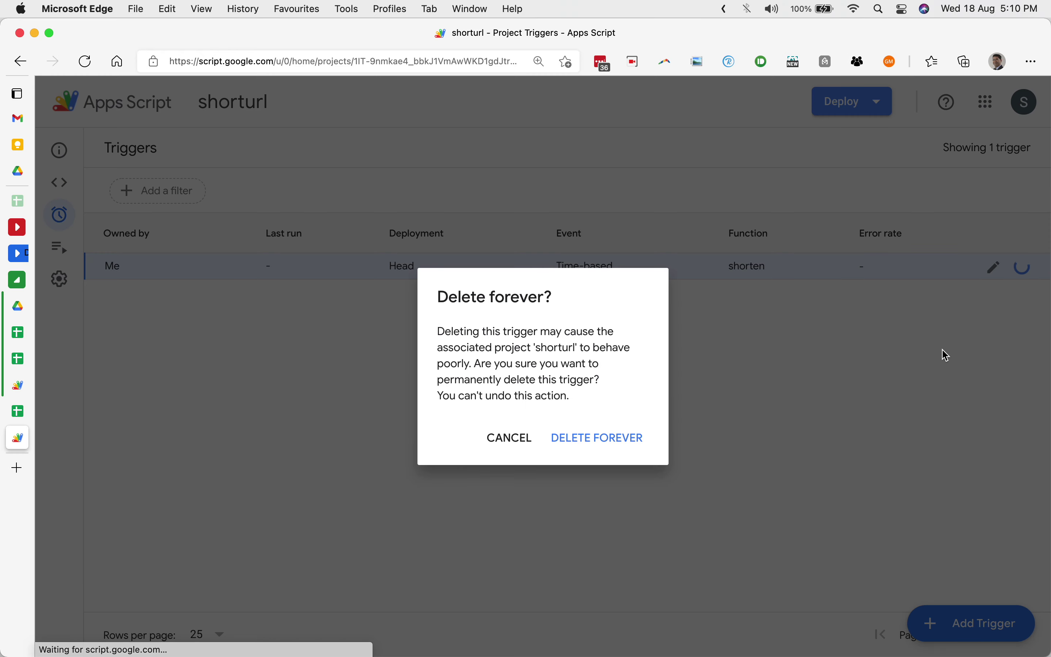
left_click(631, 436)
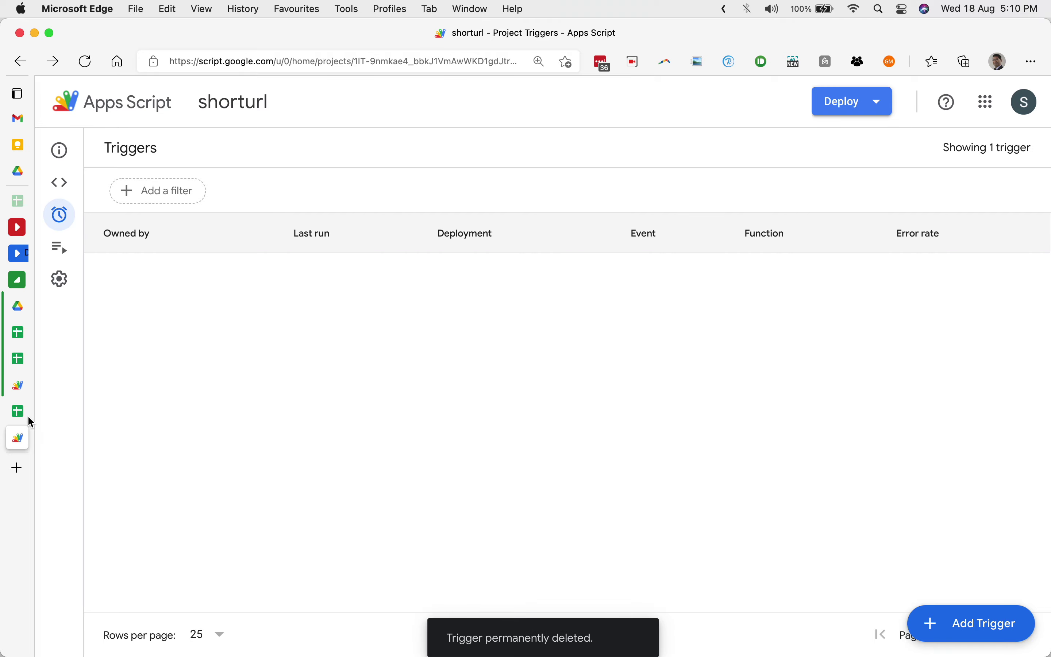
left_click(27, 415)
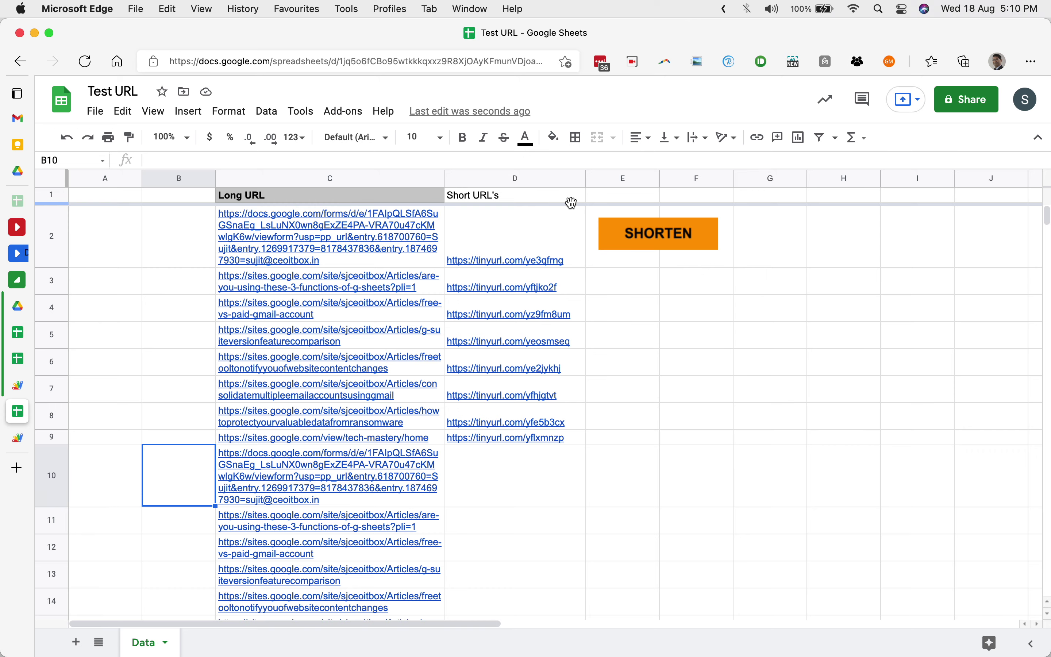
key("super+t")
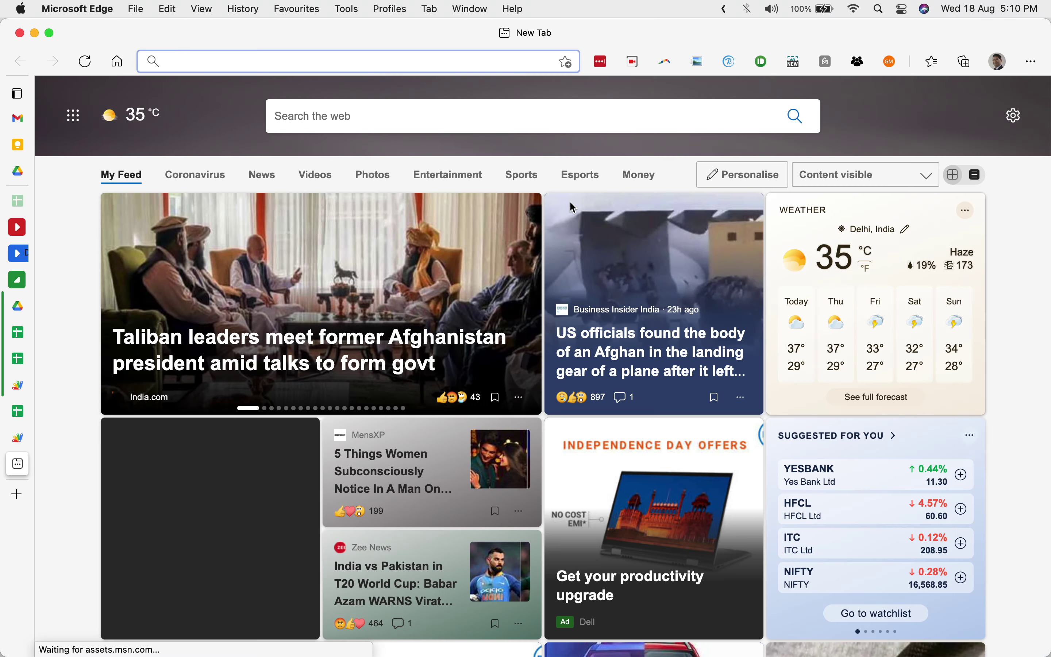
type("www.ceoitbox.com/waguide")
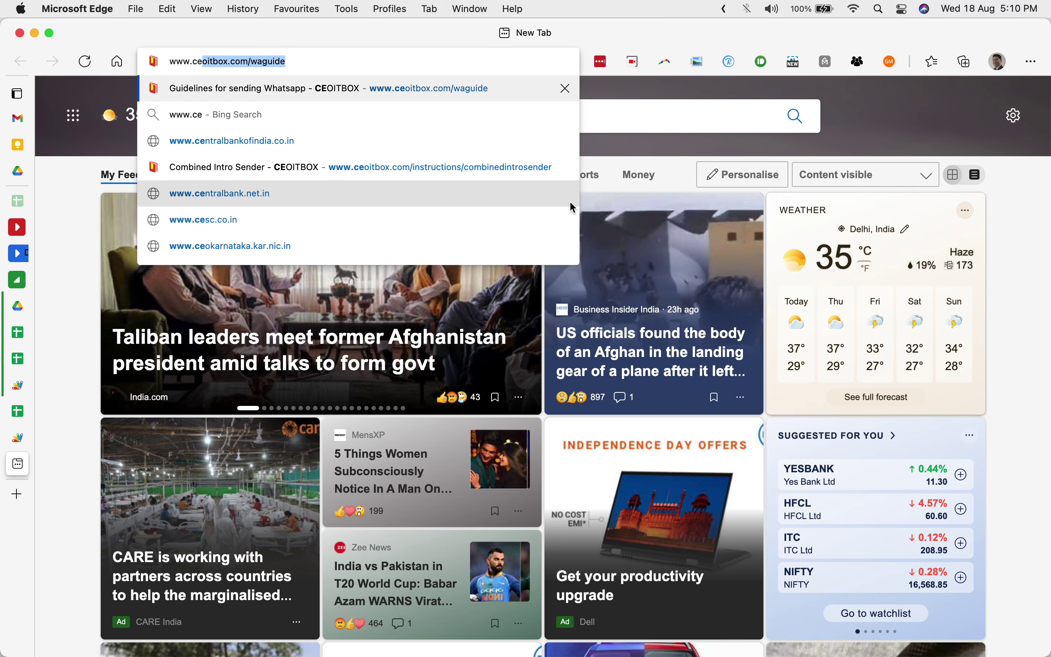
key("BackSpace")
key("BackSpace")
key("BackSpace")
key("BackSpace")
key("BackSpace")
key("BackSpace")
key("BackSpace")
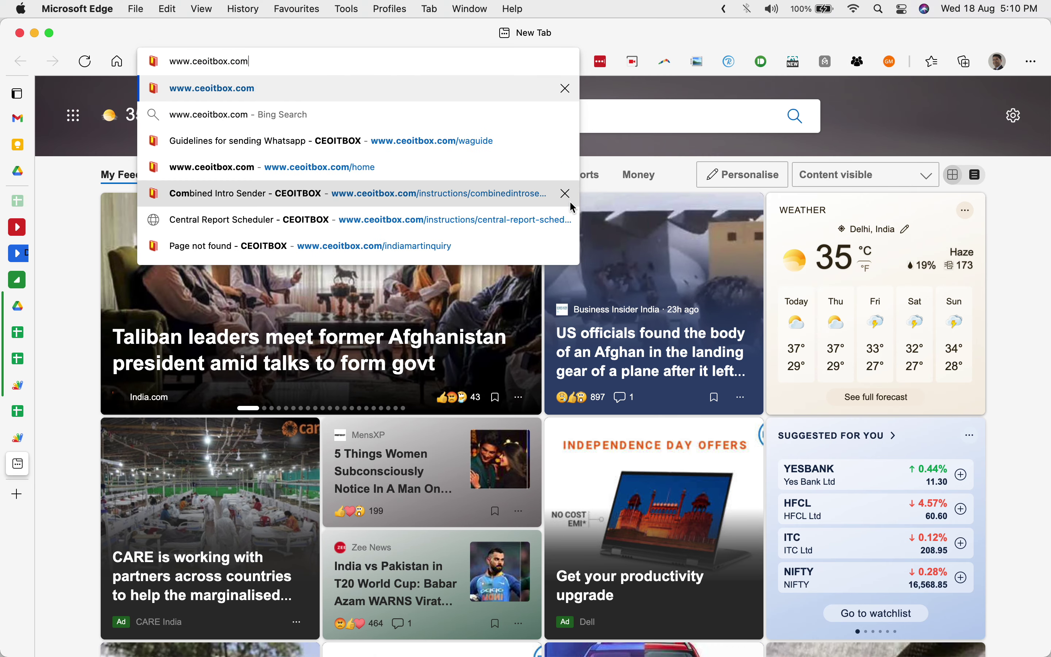
key("Return")
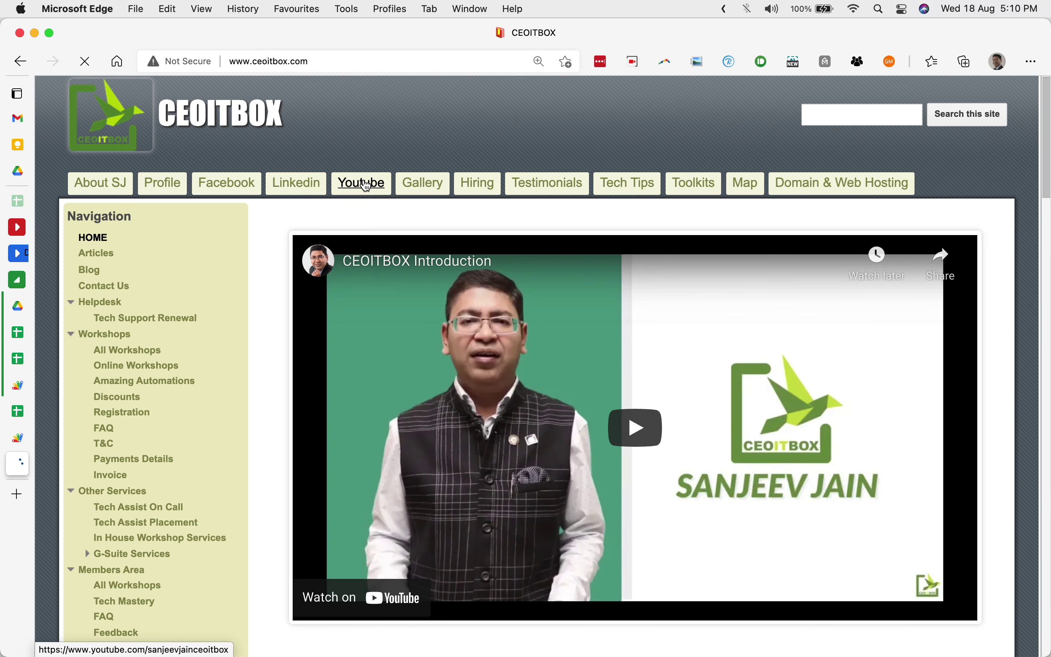
scroll(366, 185, "down", 10)
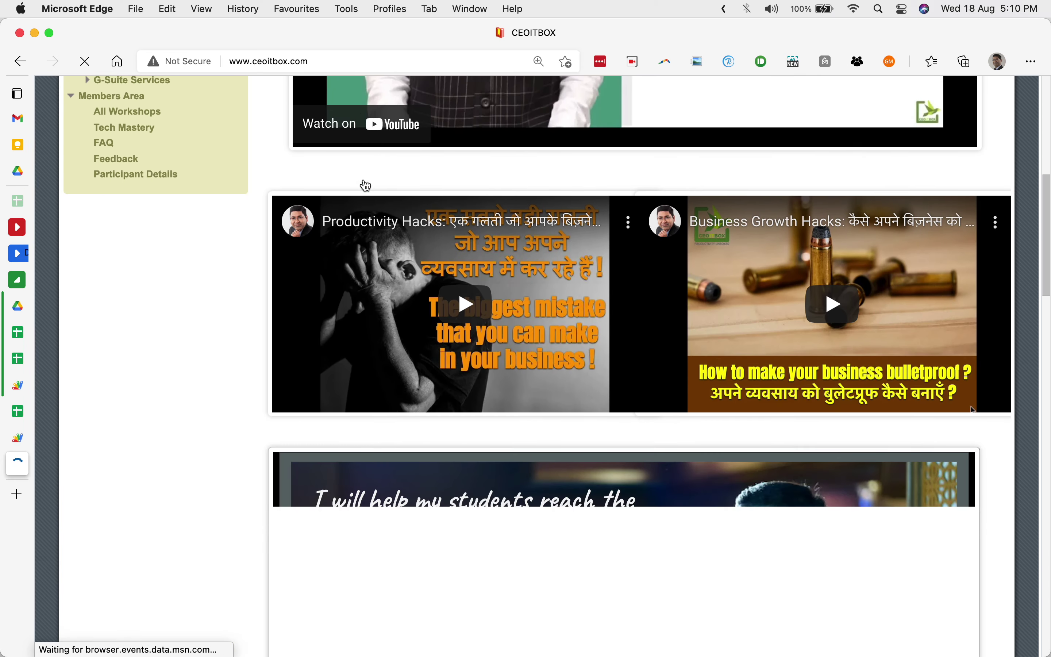
scroll(366, 185, "down", 10)
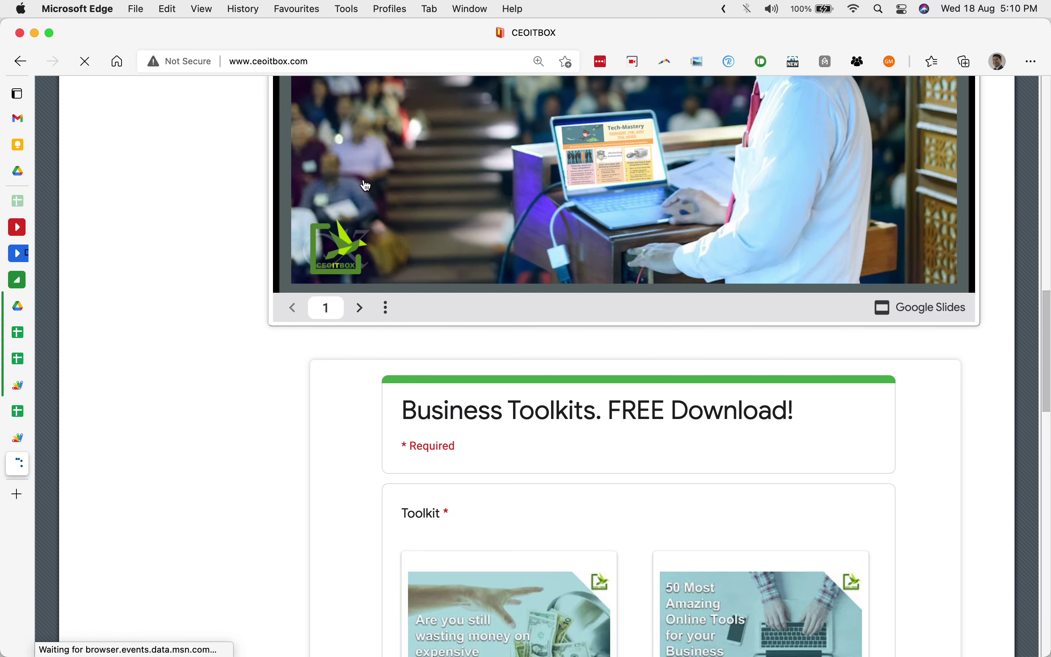
scroll(366, 185, "down", 3)
scroll(569, 393, "down", 5)
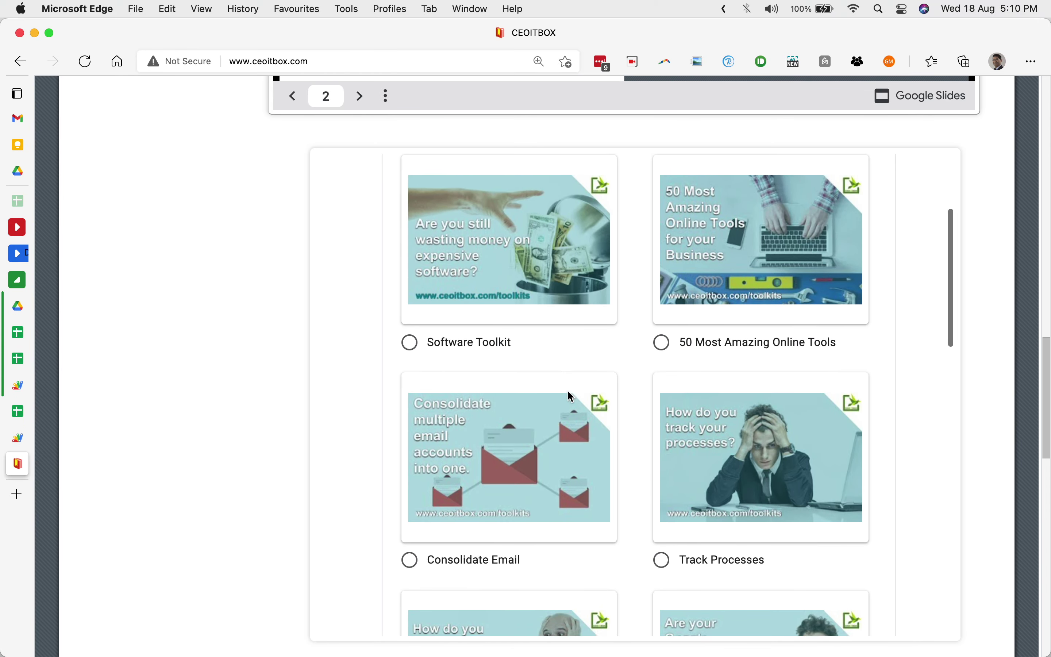
scroll(567, 390, "down", 10)
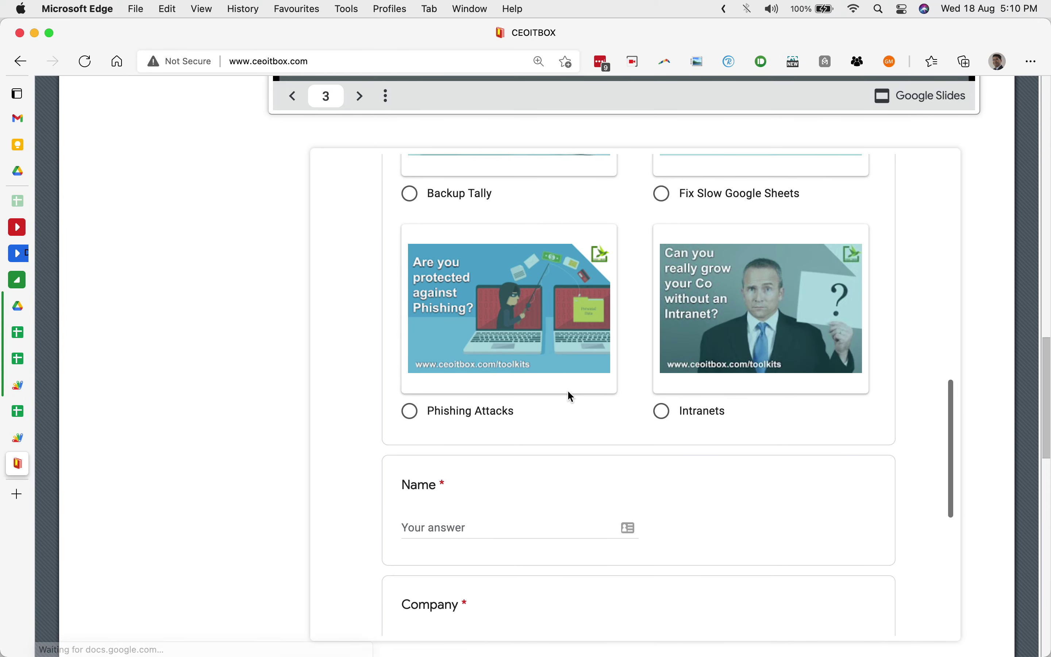
scroll(567, 390, "up", 15)
scroll(568, 392, "up", 20)
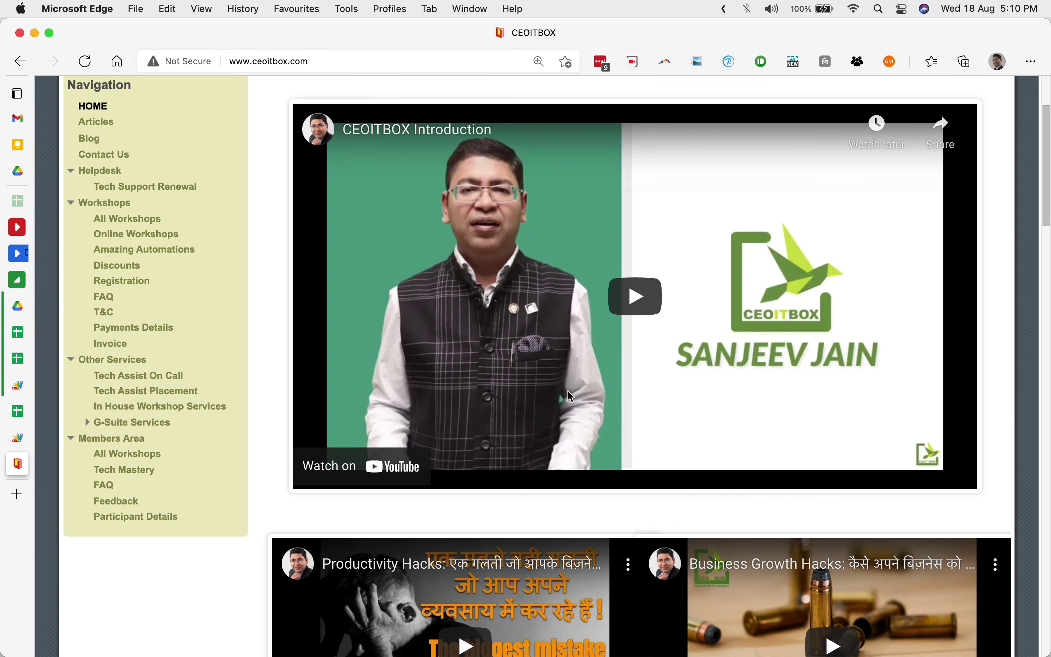
scroll(567, 390, "up", 3)
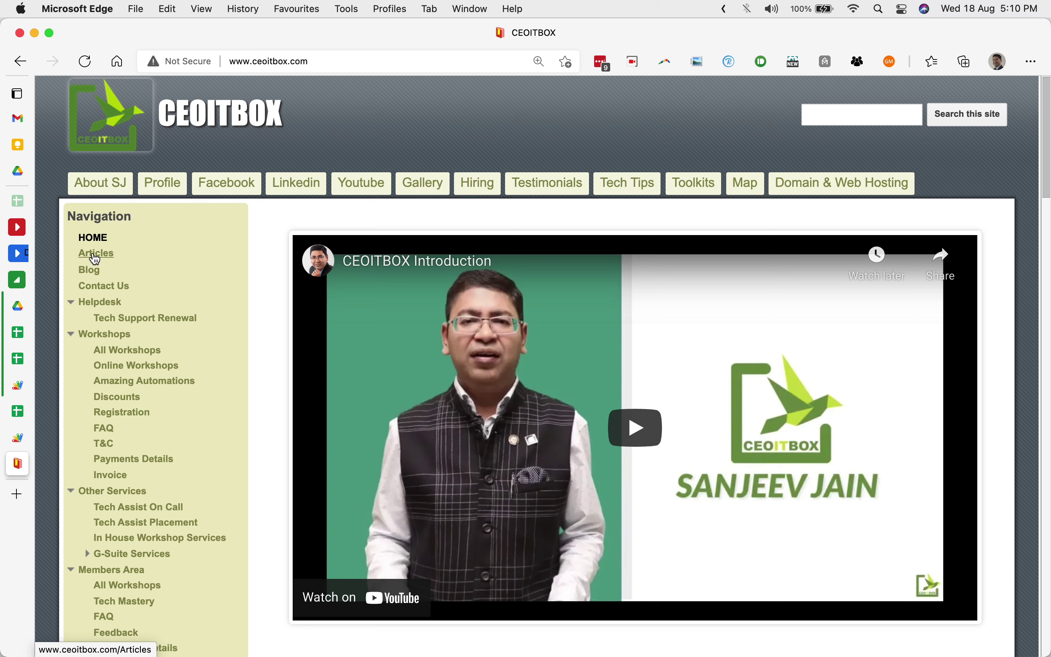
Open the All Workshops page listing upcoming workshops like Getting Started with G Suite.
left_click(120, 355)
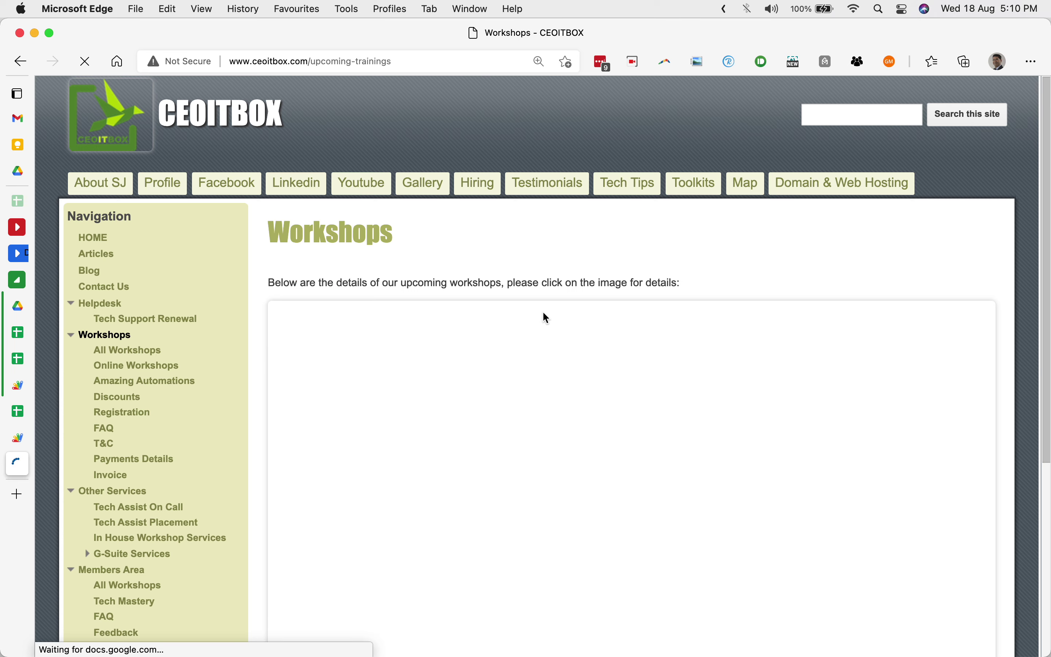
scroll(547, 319, "down", 6)
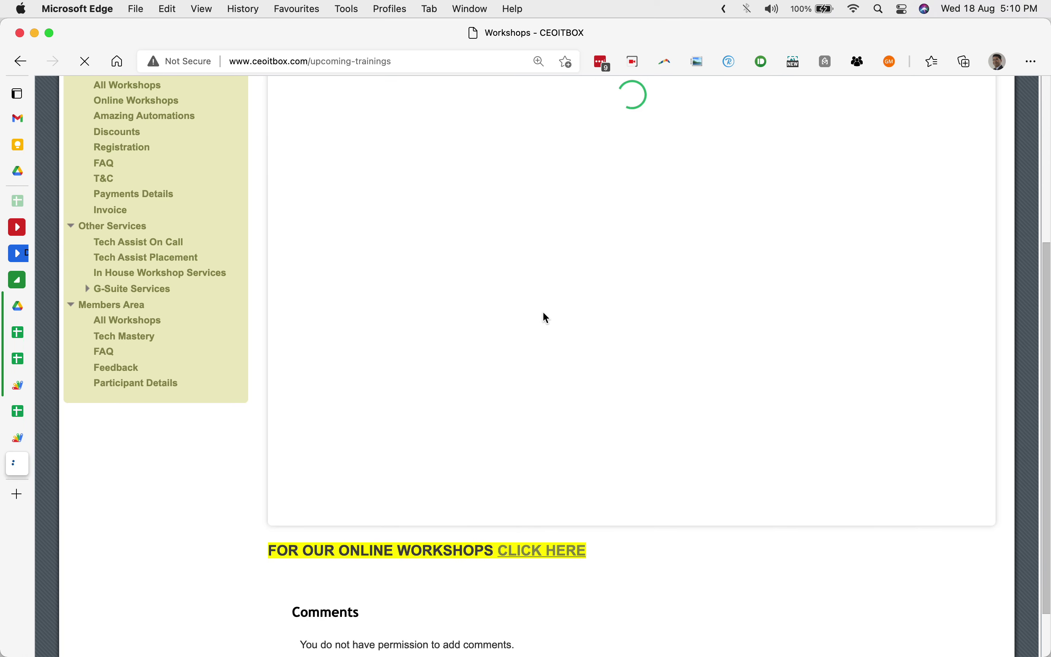
scroll(544, 315, "up", 12)
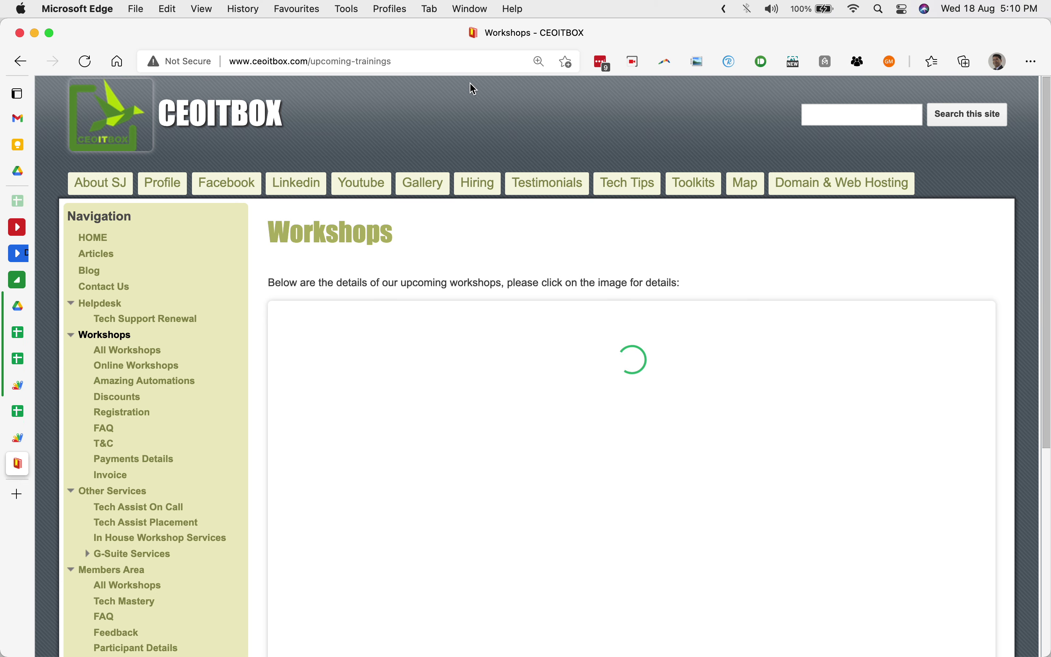
left_click(464, 64)
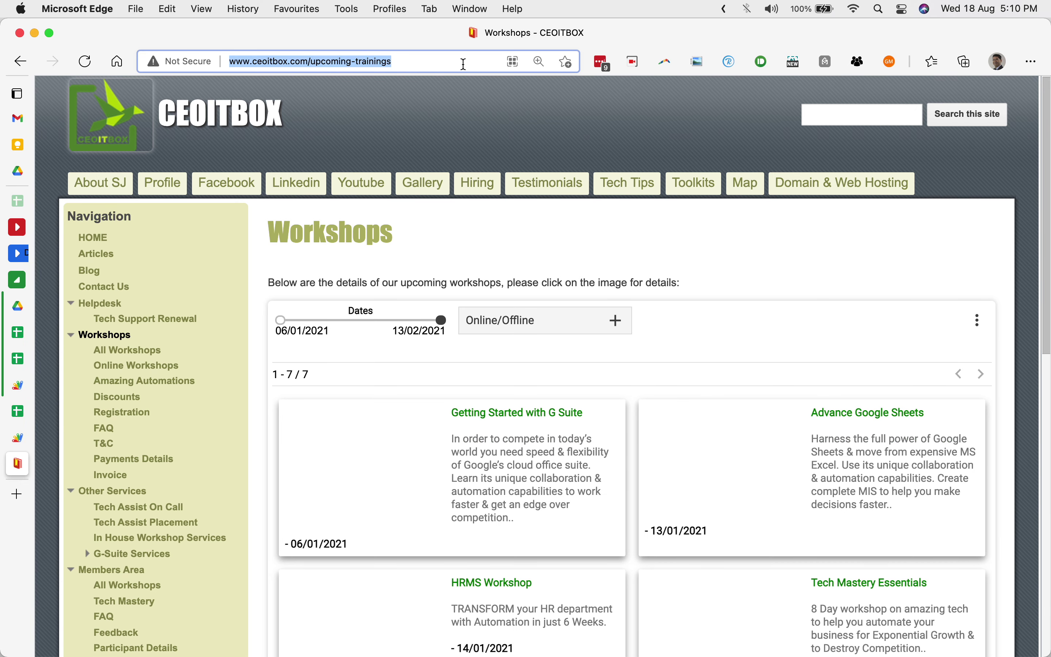
type("www.tecmastery.in")
key("Return")
type("h")
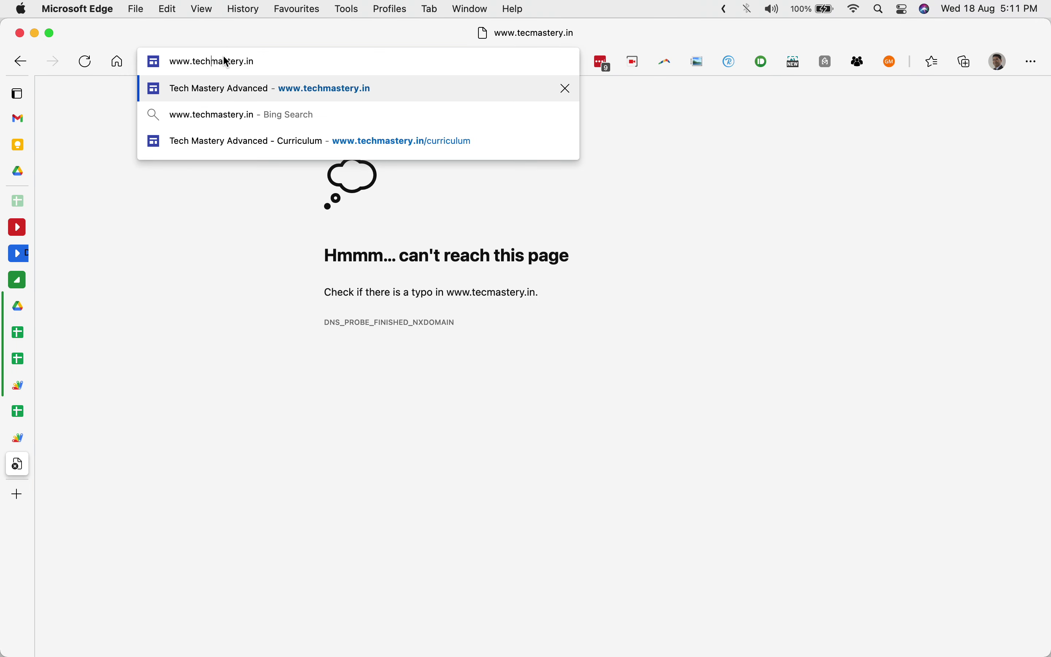
key("Return")
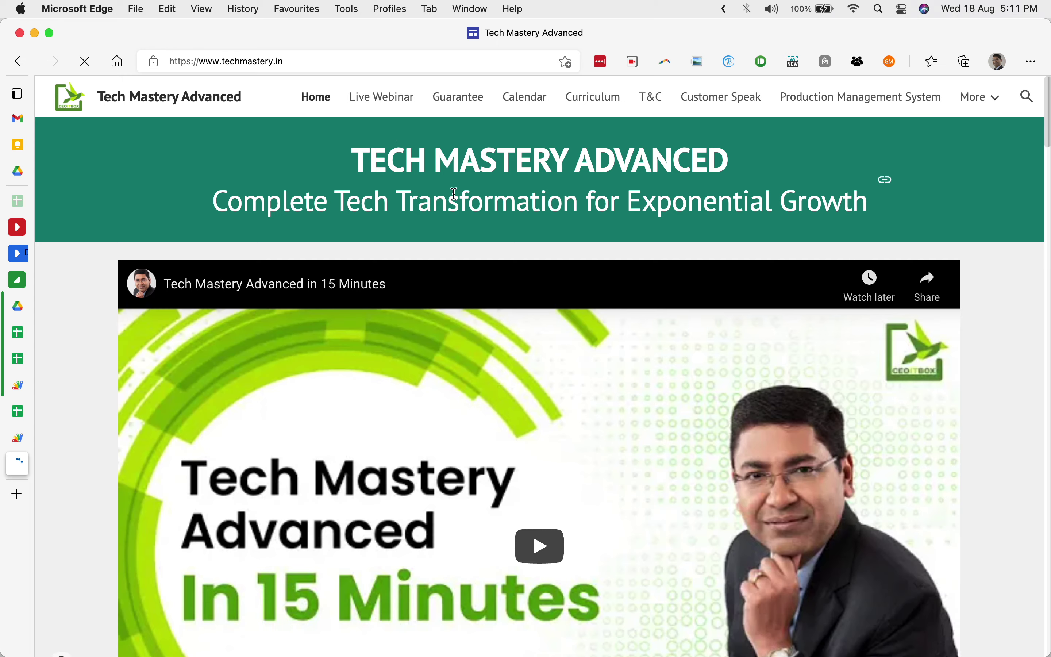
scroll(454, 194, "down", 8)
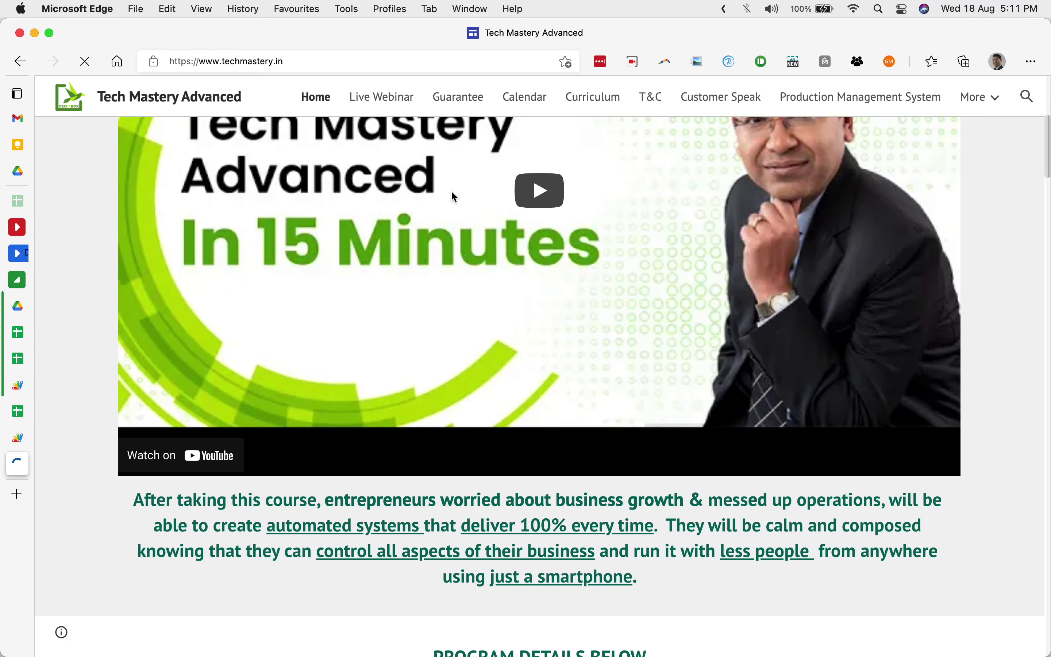